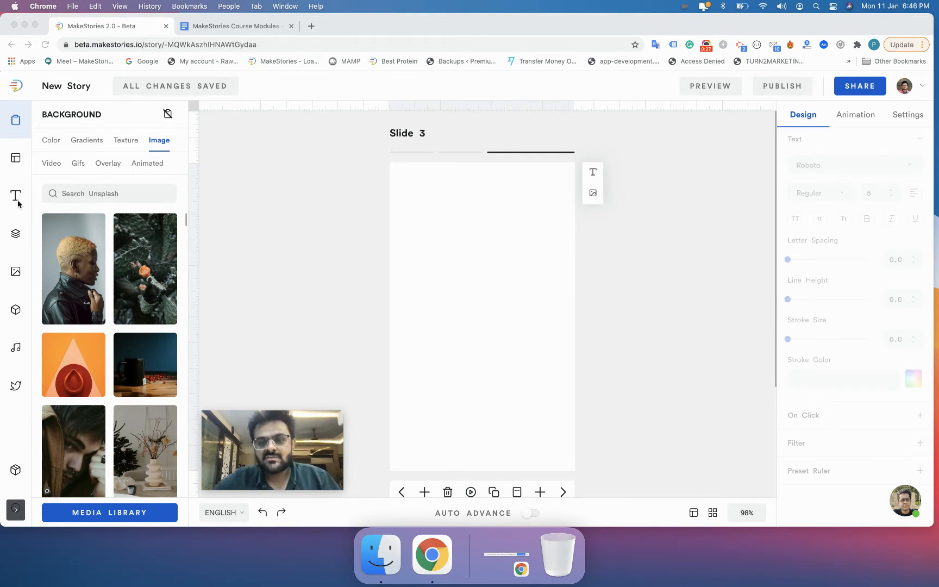
# Step: Add a new heading text box to the slide and move it slightly down near the middle
pyautogui.click(593, 173)
pyautogui.moveTo(473, 303); pyautogui.dragTo(471, 322)
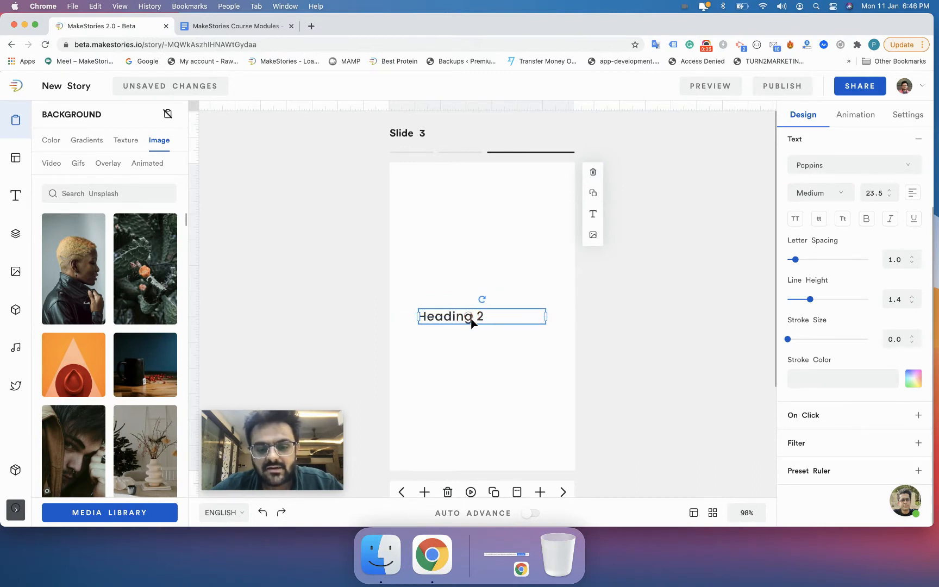
# Step: Open the heading's Appearance settings and toggle its text colour off and back on
pyautogui.click(474, 343)
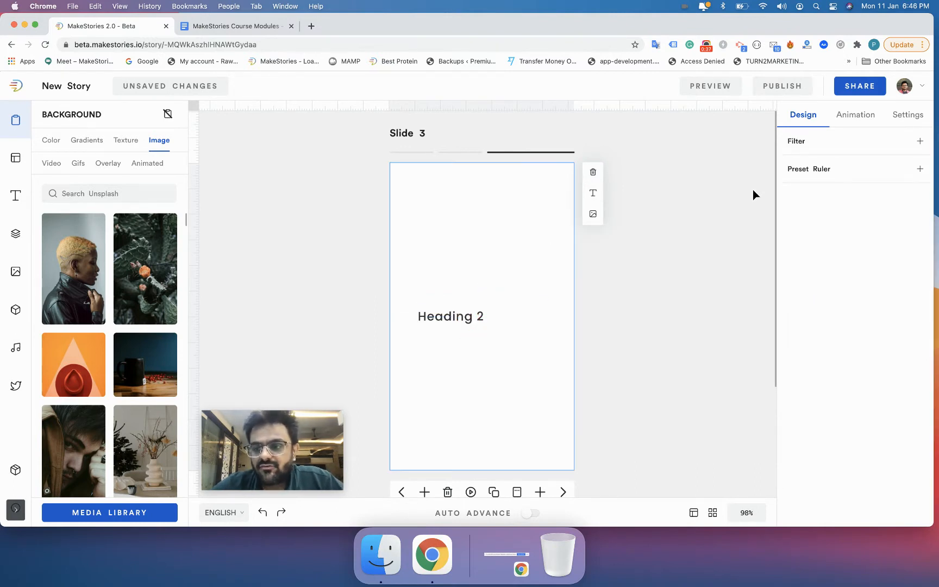
pyautogui.click(614, 264)
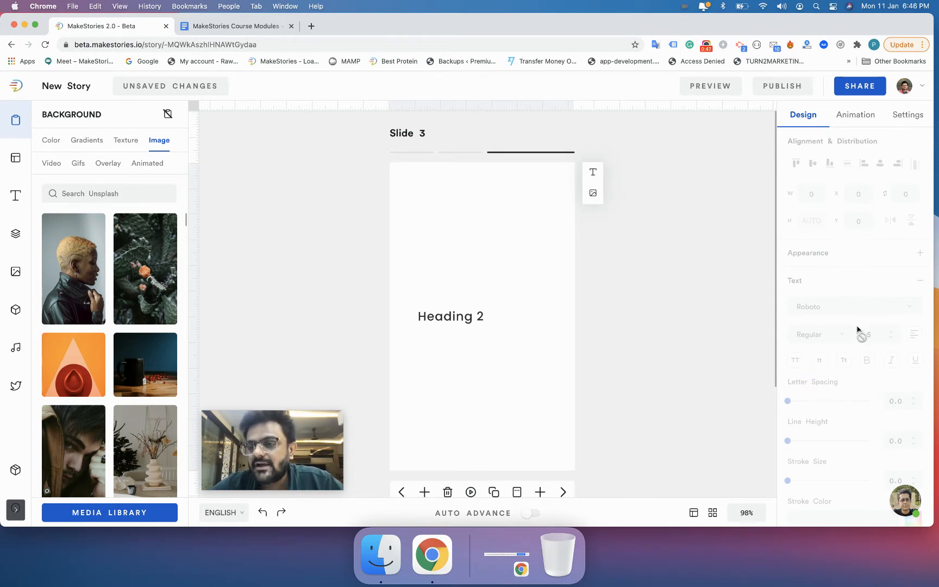
pyautogui.click(477, 319)
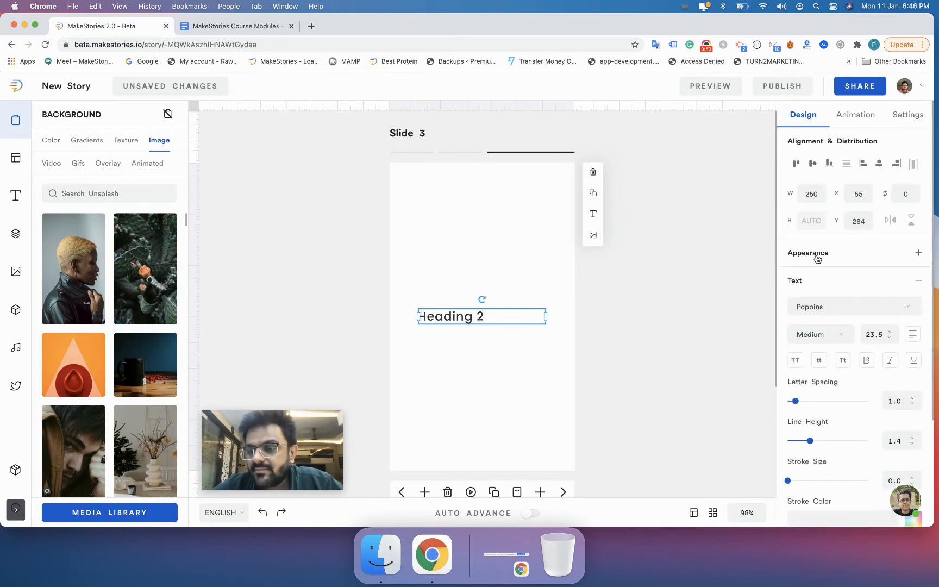
pyautogui.click(810, 278)
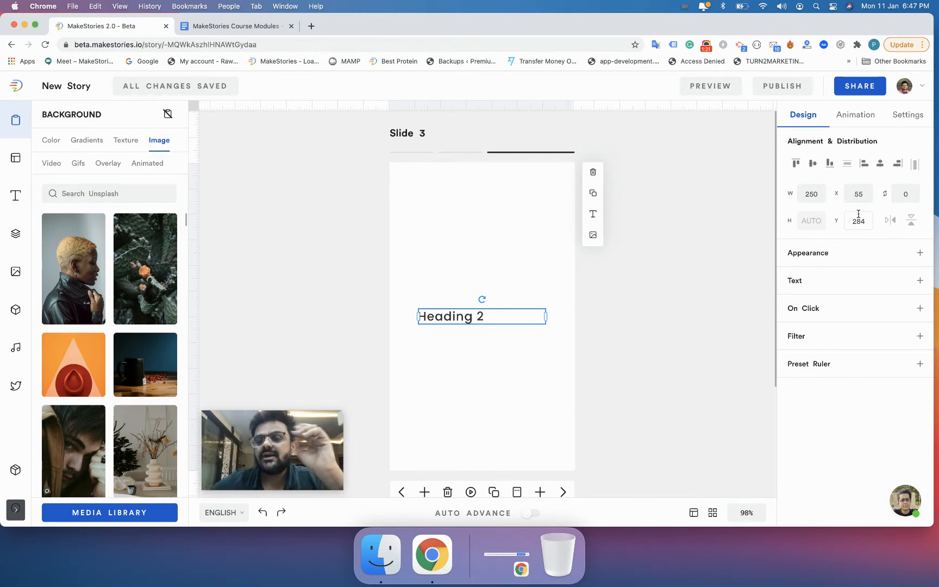
pyautogui.click(836, 254)
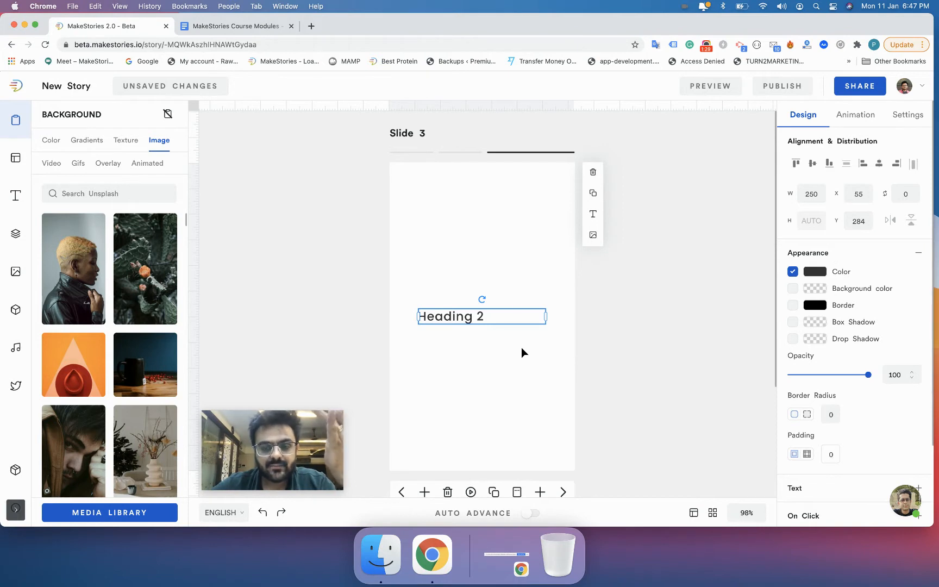
pyautogui.click(706, 46)
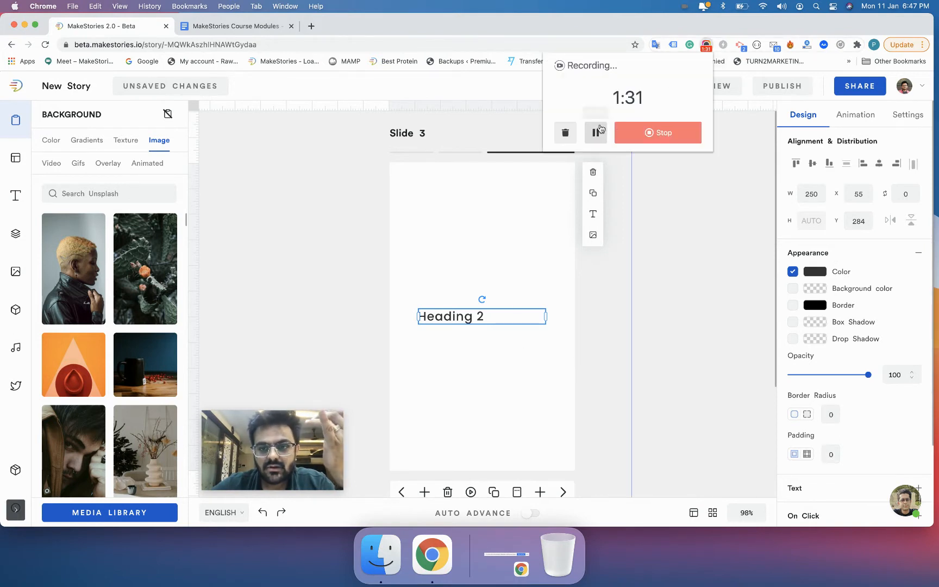
pyautogui.click(667, 193)
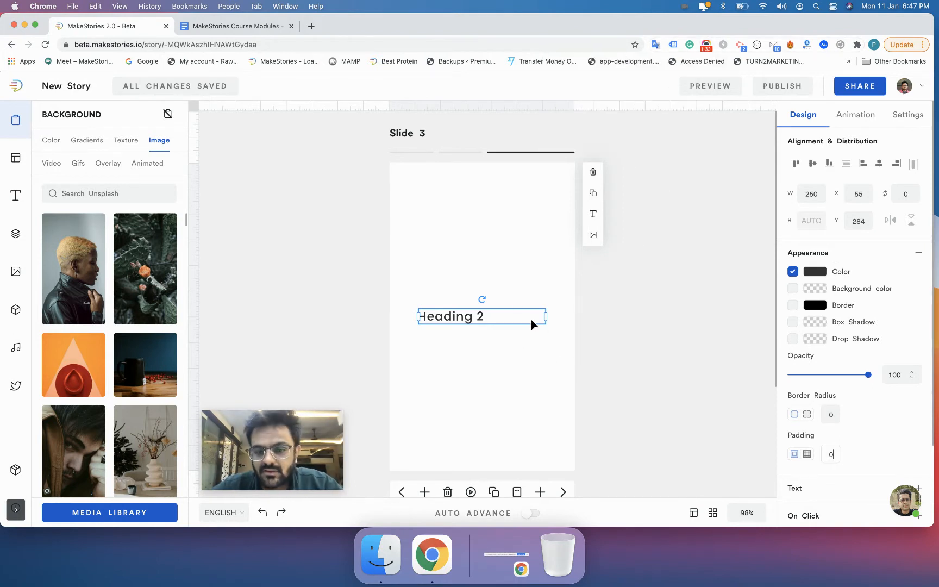
pyautogui.click(483, 316)
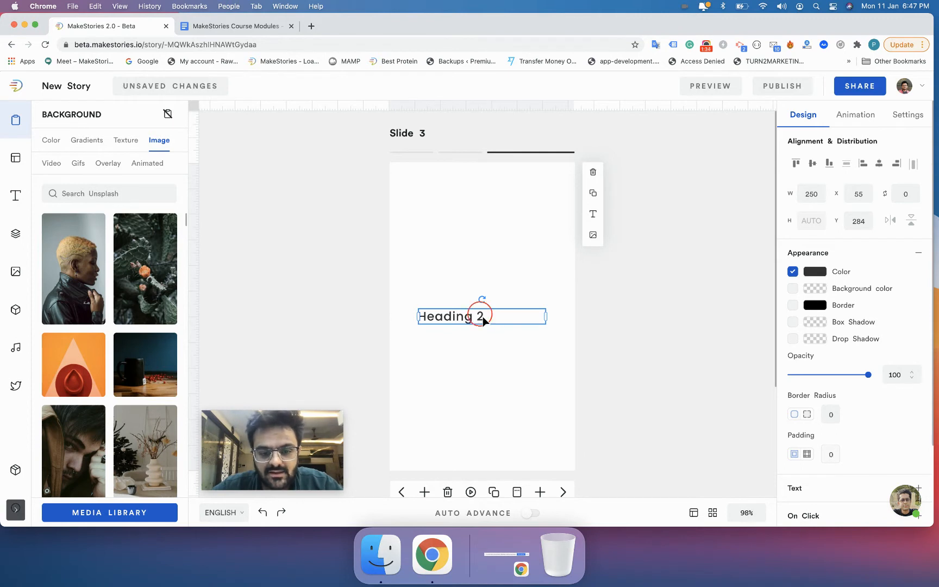
pyautogui.click(794, 272)
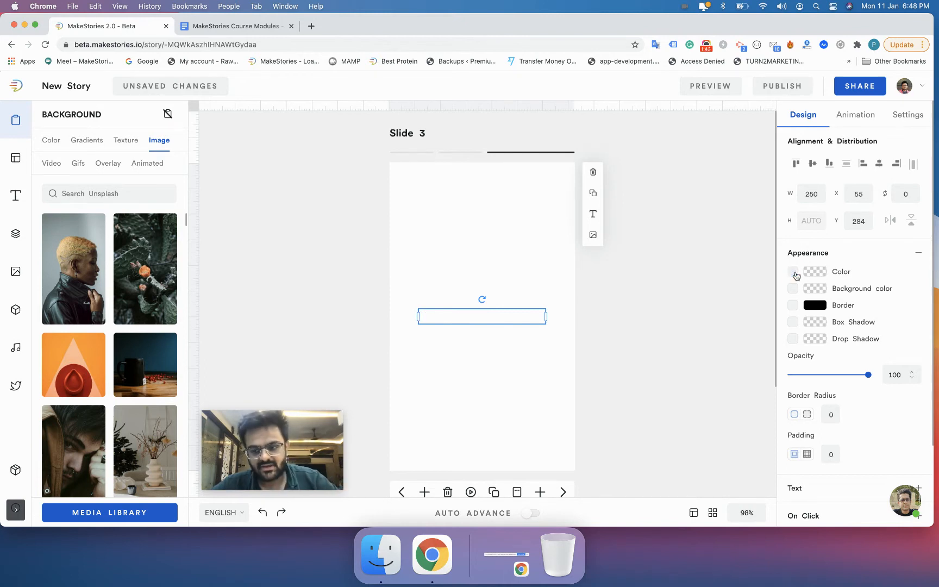
pyautogui.click(795, 273)
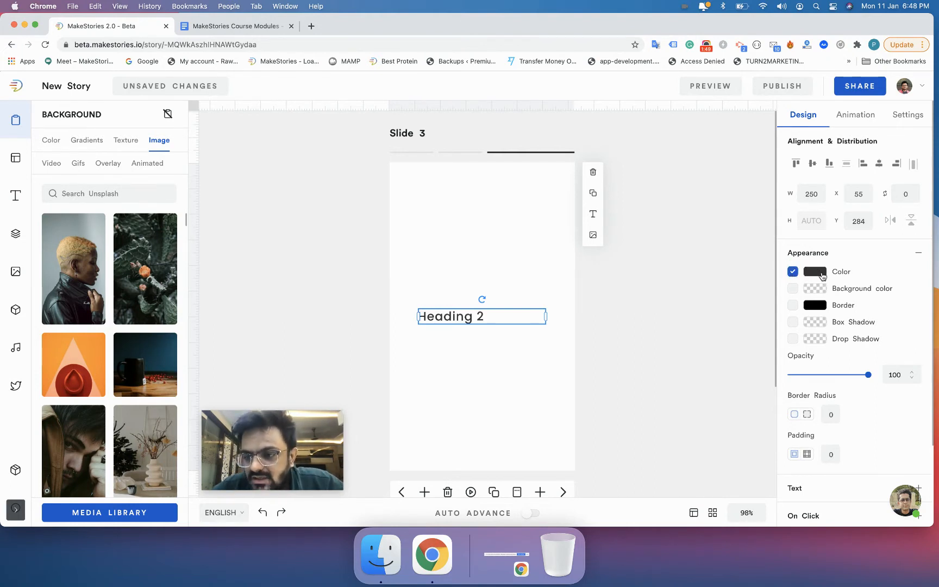
# Step: Try out colours in the heading's text colour picker by dragging the shade, hue and transparency controls
pyautogui.click(822, 277)
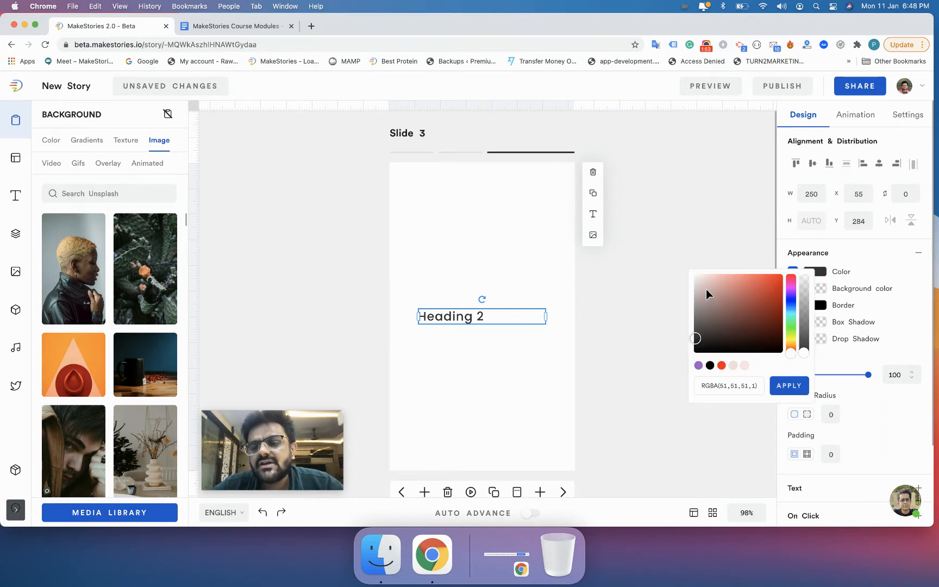
pyautogui.click(702, 326)
pyautogui.moveTo(722, 294); pyautogui.dragTo(762, 308)
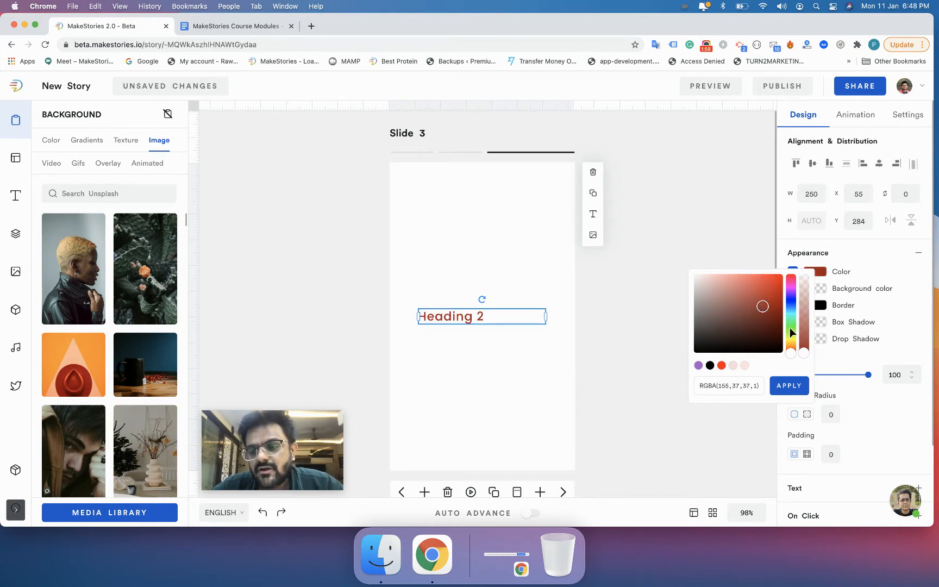
pyautogui.moveTo(791, 353); pyautogui.dragTo(791, 317)
pyautogui.moveTo(764, 283); pyautogui.dragTo(776, 279)
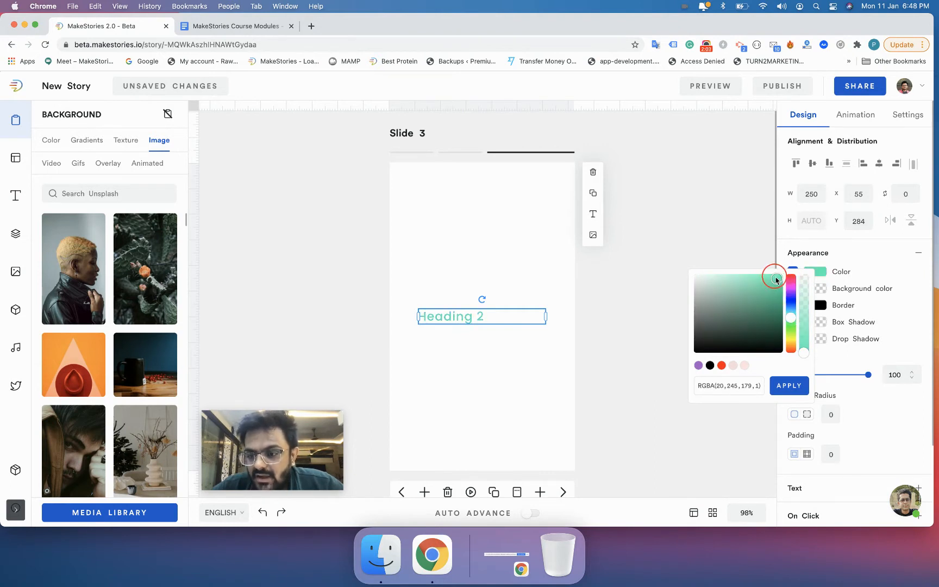
pyautogui.moveTo(803, 357)
pyautogui.mouseDown()
pyautogui.moveTo(803, 287)
pyautogui.moveTo(805, 350)
pyautogui.mouseUp()
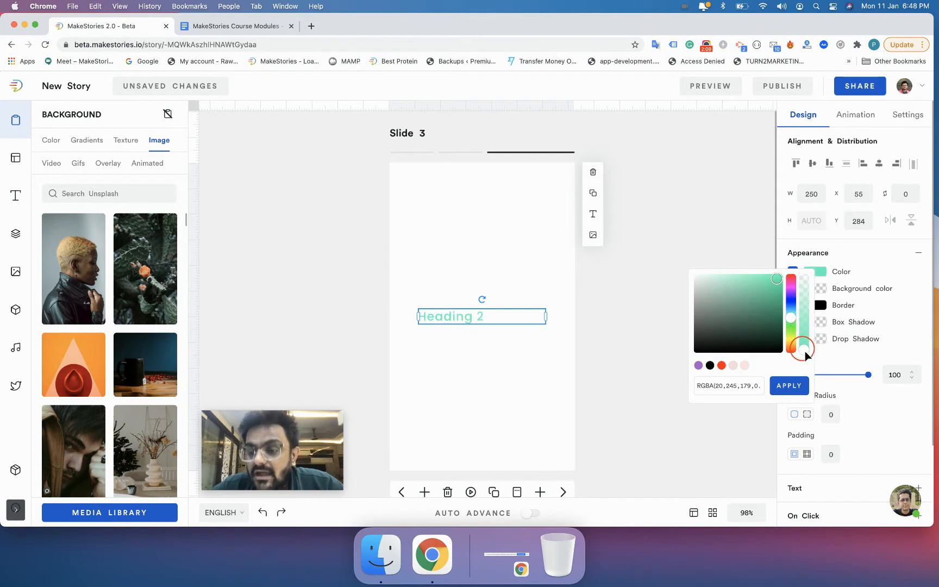
# Step: Enter #FF0000 as the heading's text colour value and apply it
pyautogui.tripleClick(716, 384)
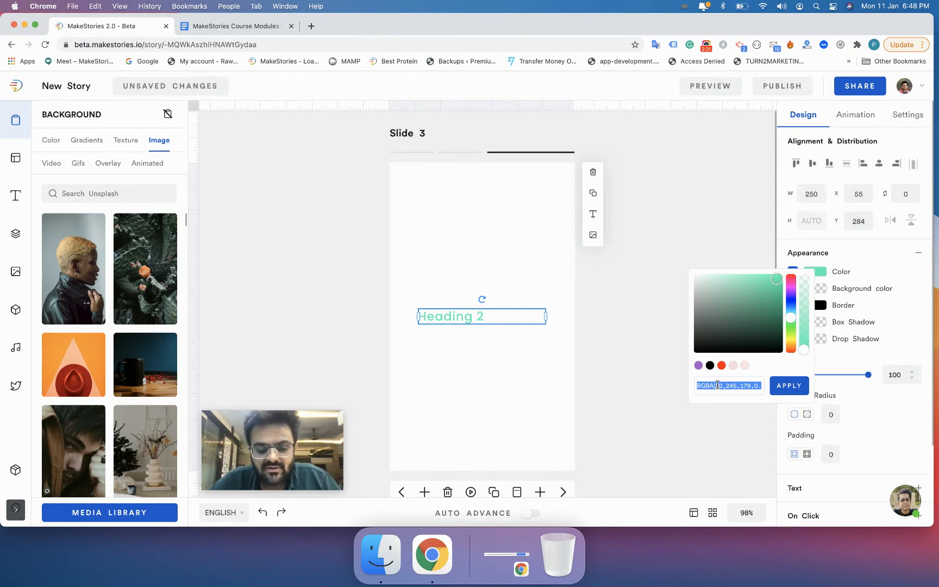
pyautogui.write('#000')
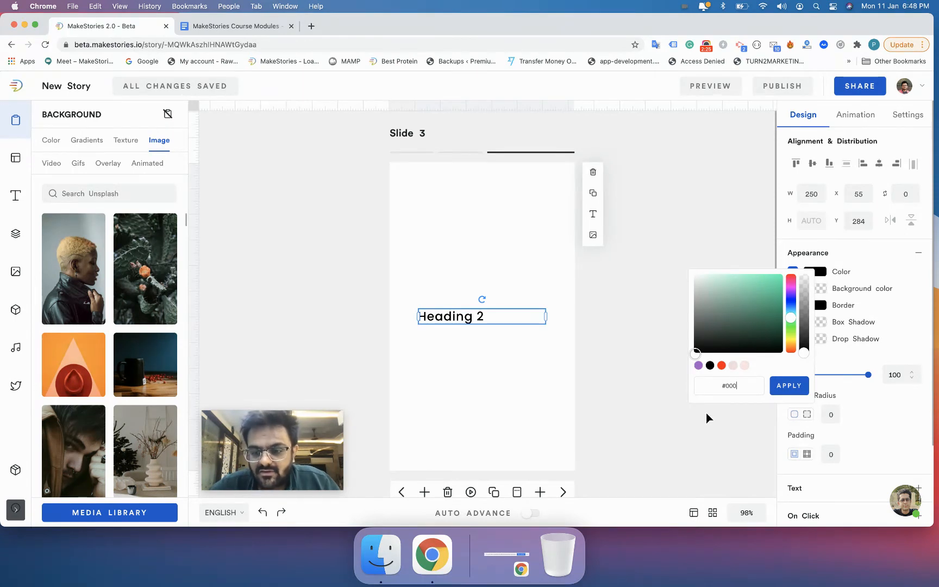
pyautogui.press('BackSpace')
pyautogui.press('BackSpace')
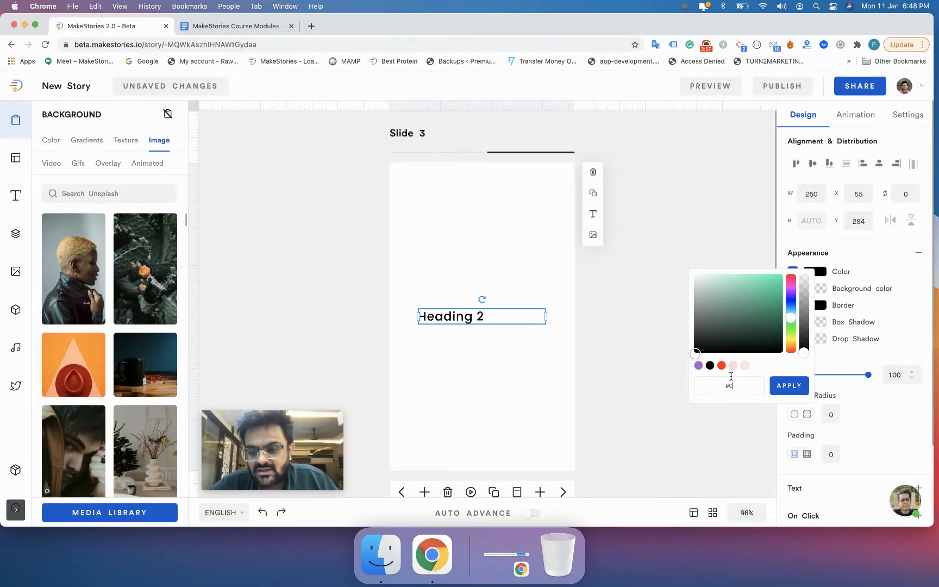
pyautogui.write('FFF000')
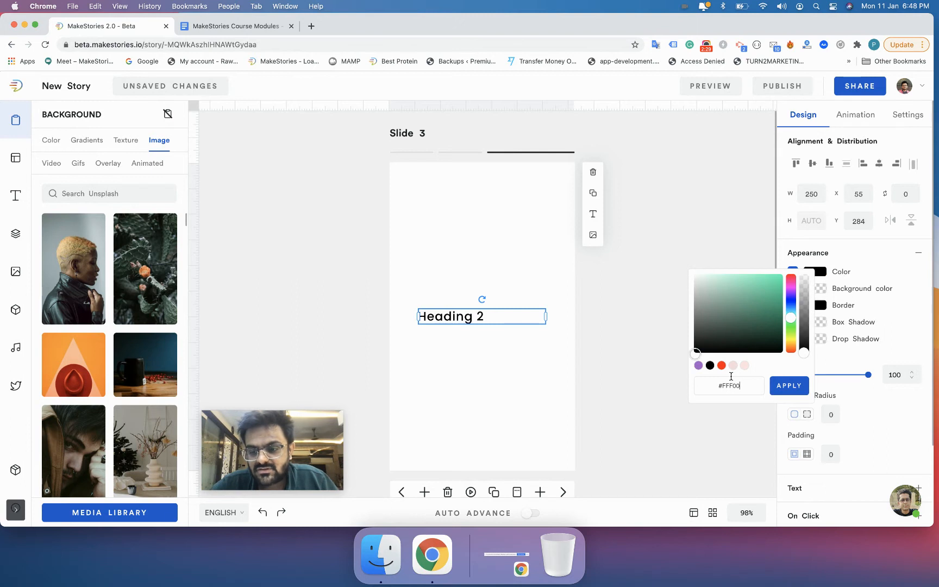
pyautogui.press('BackSpace')
pyautogui.press('BackSpace')
pyautogui.press('BackSpace')
pyautogui.press('BackSpace')
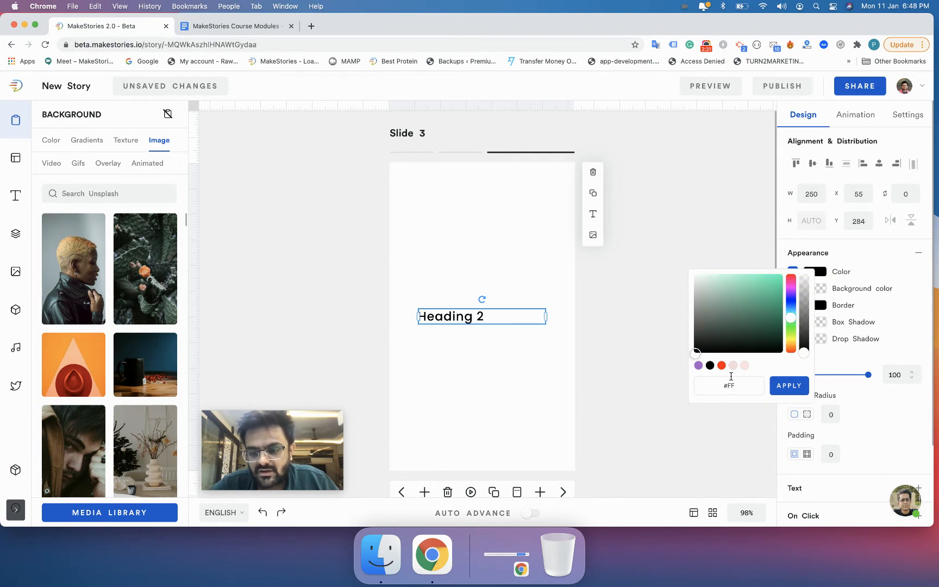
pyautogui.write('0000')
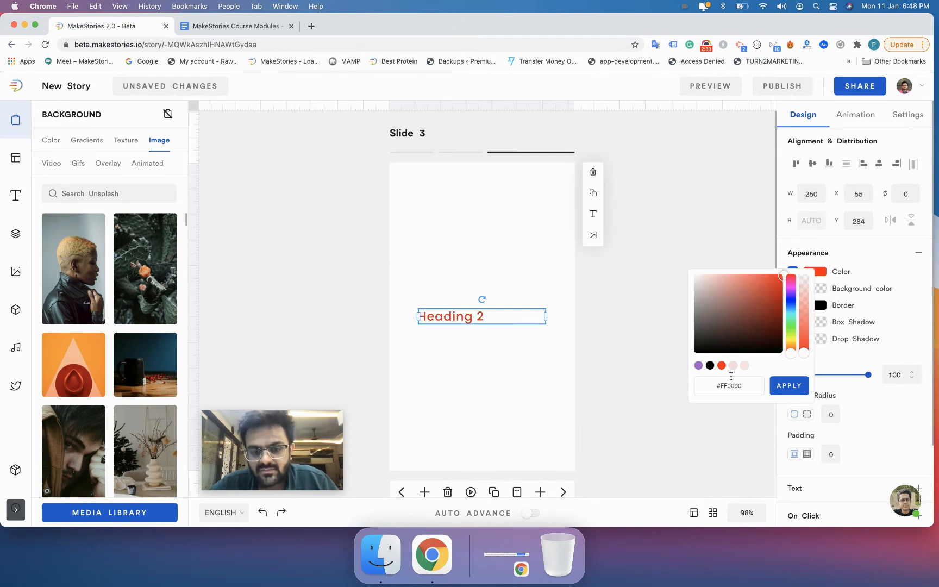
pyautogui.click(780, 384)
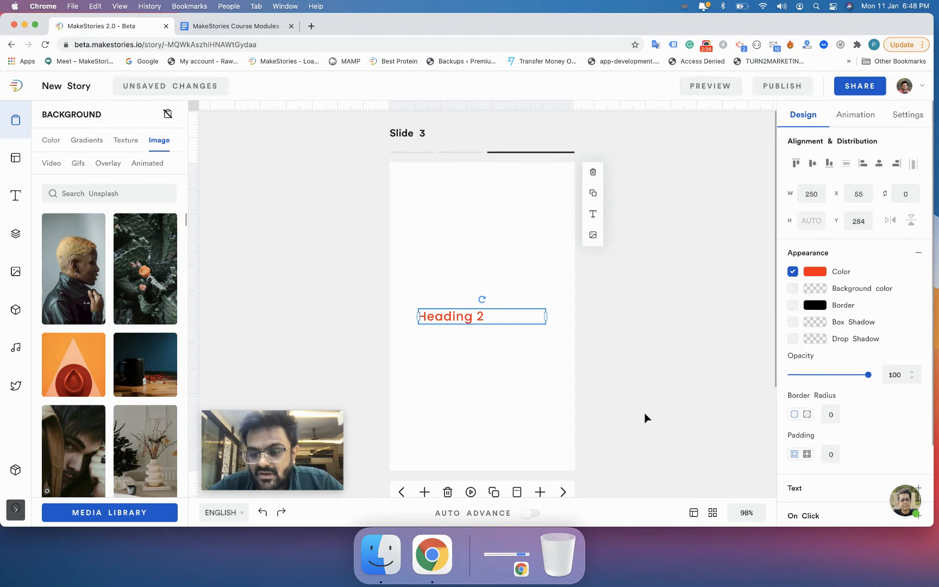
# Step: Reopen the heading's text colour, enter BLUE as the value, nudge the shade slightly, and apply it
pyautogui.click(504, 330)
pyautogui.click(489, 318)
pyautogui.click(815, 271)
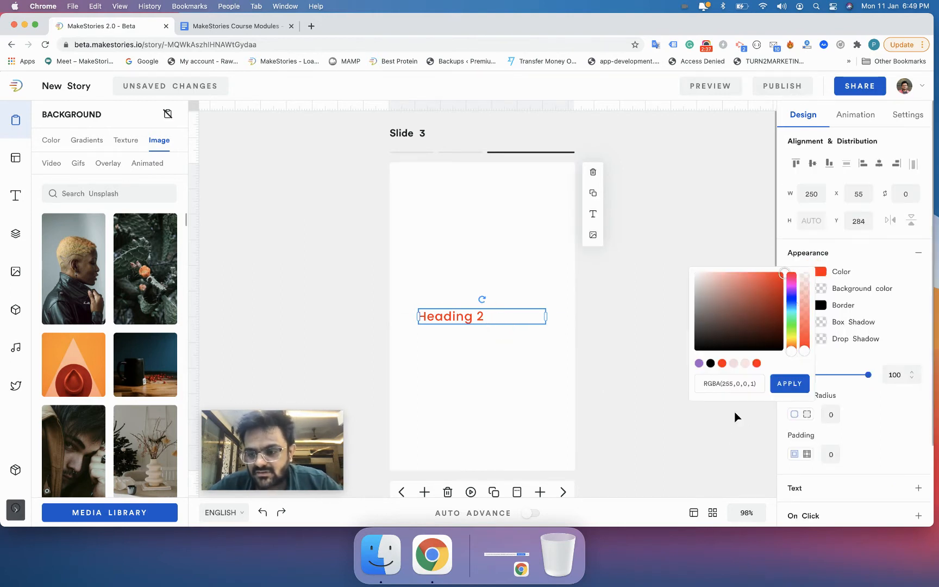
pyautogui.moveTo(705, 384); pyautogui.dragTo(759, 383)
pyautogui.press('BackSpace')
pyautogui.write('RED')
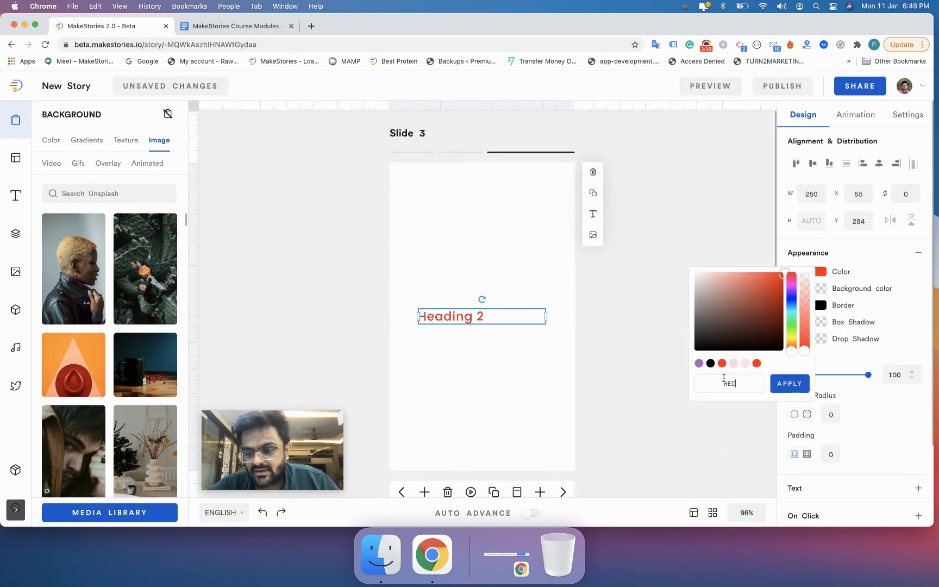
pyautogui.press('super+a')
pyautogui.write('BLUE')
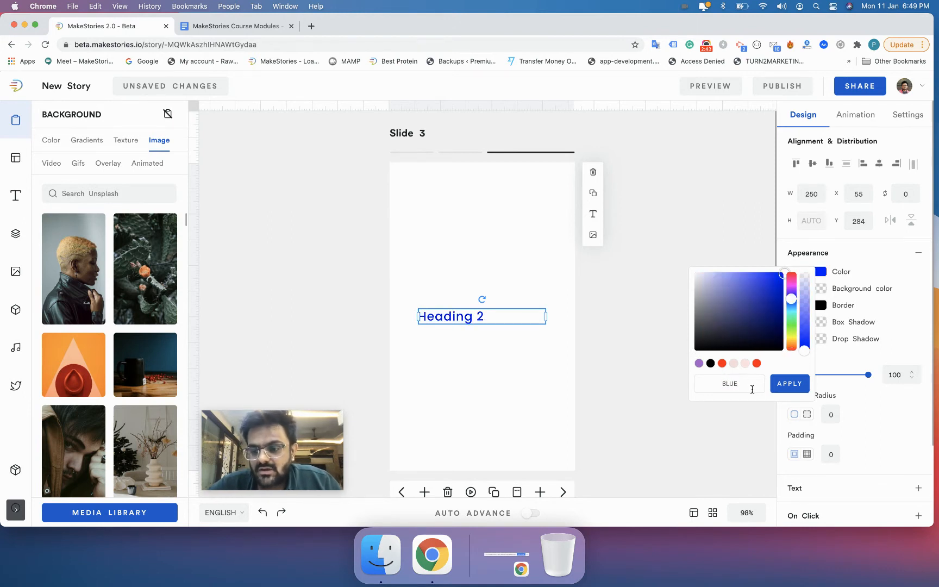
pyautogui.click(767, 365)
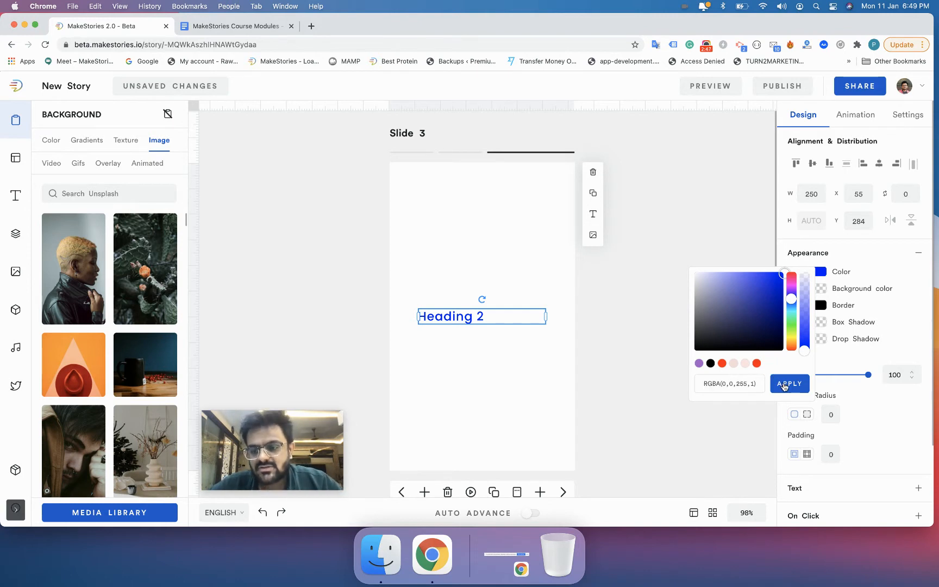
pyautogui.moveTo(761, 307)
pyautogui.mouseDown()
pyautogui.moveTo(697, 336)
pyautogui.moveTo(780, 272)
pyautogui.mouseUp()
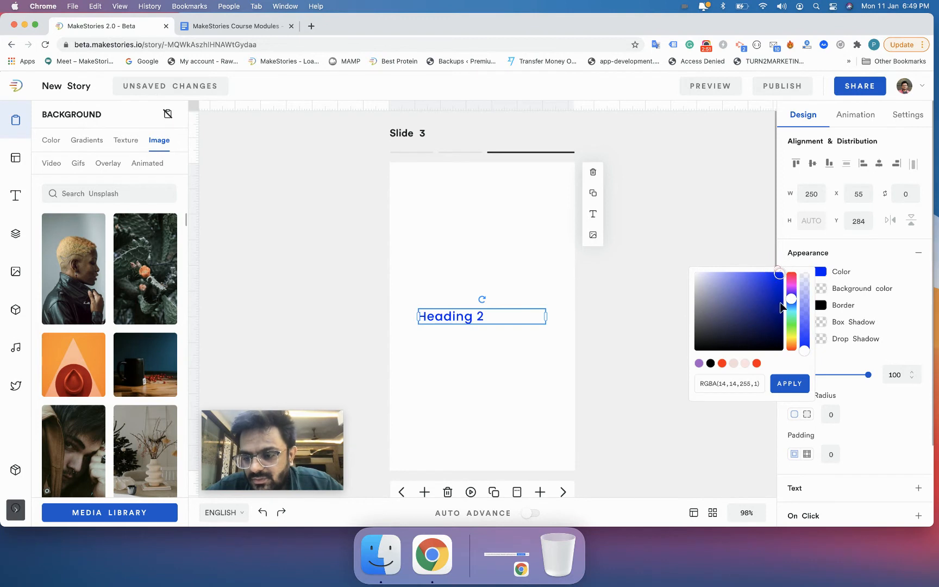
pyautogui.click(787, 385)
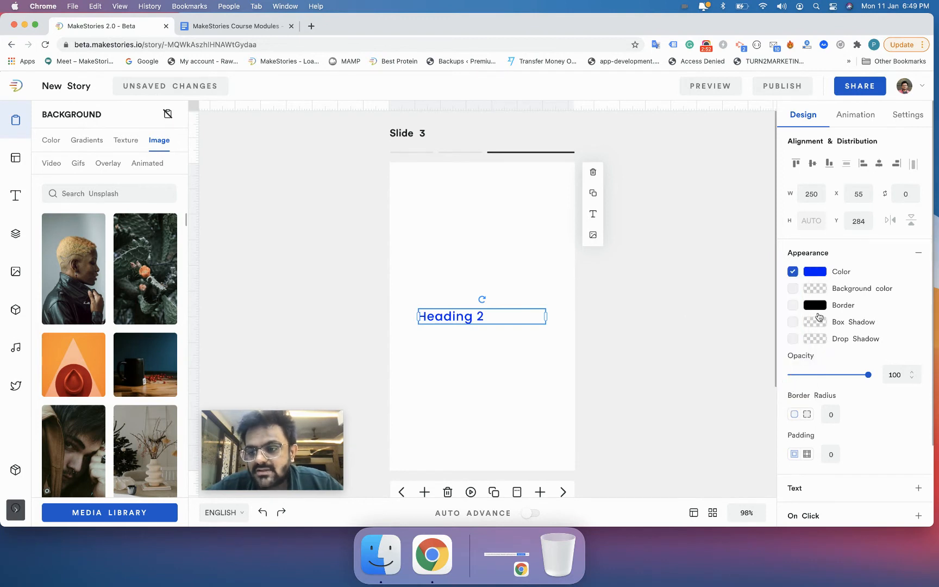
# Step: Enable a box background colour for the heading and apply a bright green fill
pyautogui.click(793, 290)
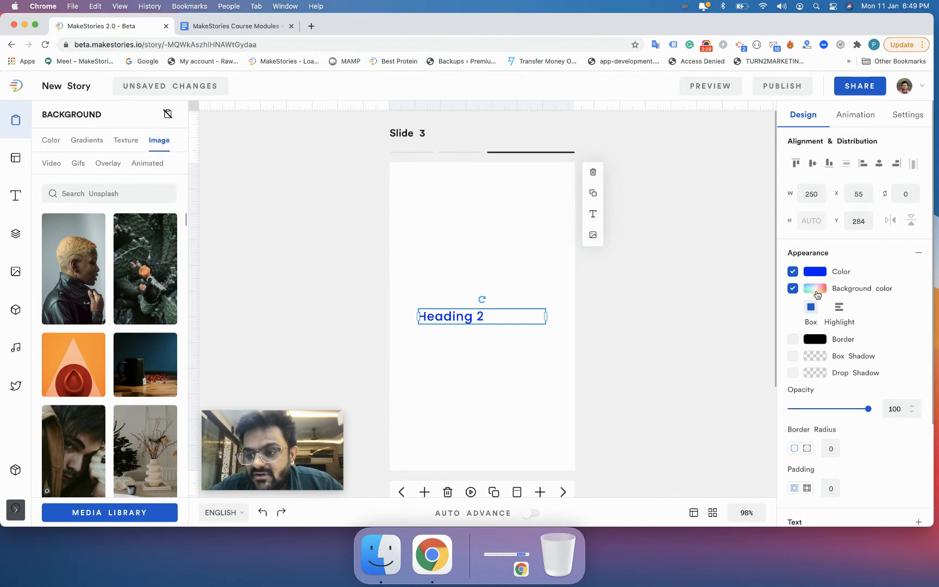
pyautogui.click(817, 293)
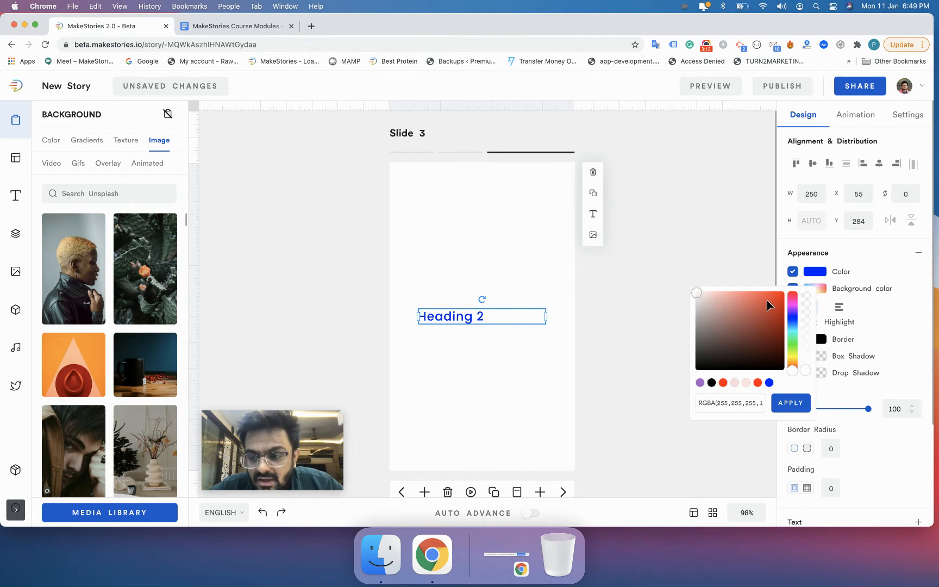
pyautogui.moveTo(754, 318); pyautogui.dragTo(772, 291)
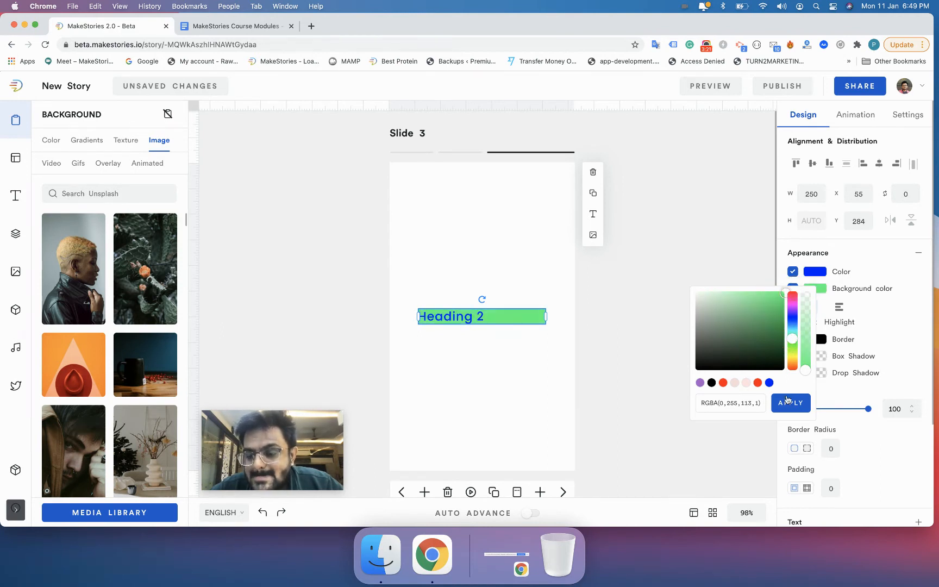
pyautogui.click(790, 403)
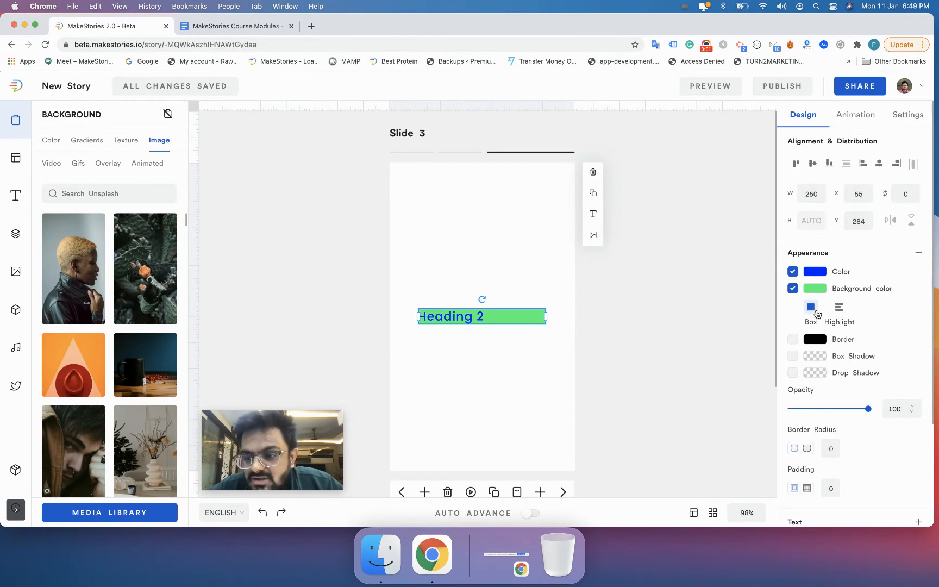
# Step: Stretch the heading's text box to span the full width of the slide
pyautogui.moveTo(546, 317); pyautogui.dragTo(519, 309)
pyautogui.moveTo(585, 318); pyautogui.dragTo(575, 312)
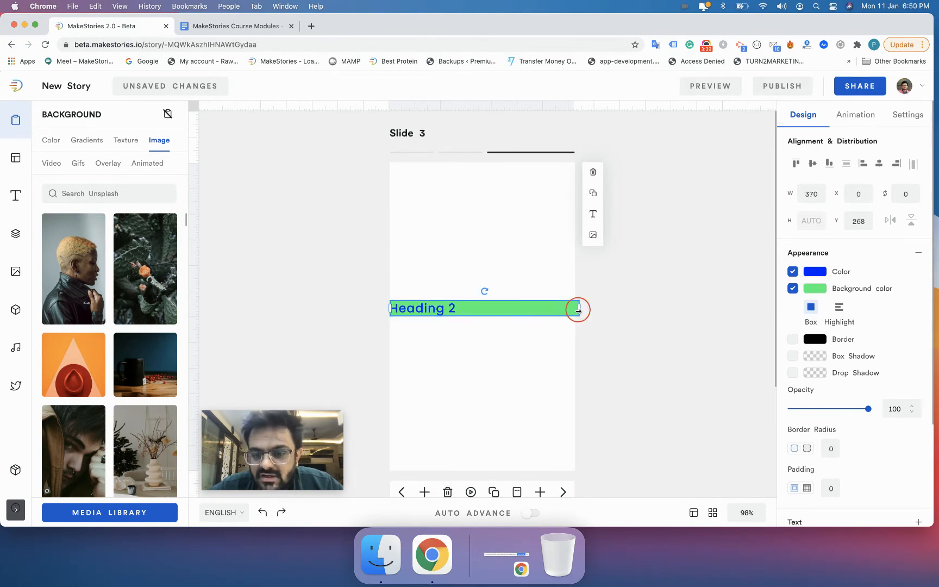
pyautogui.click(593, 311)
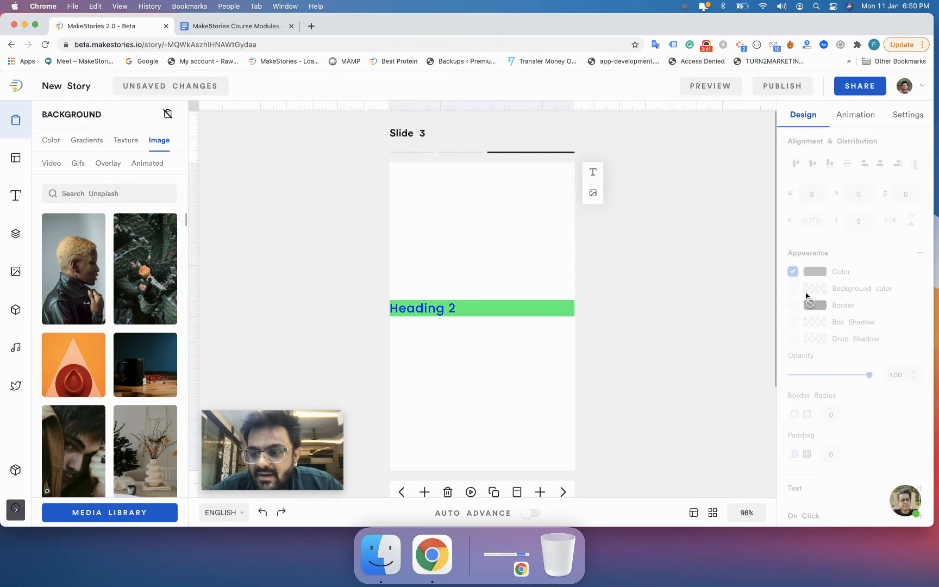
pyautogui.click(541, 312)
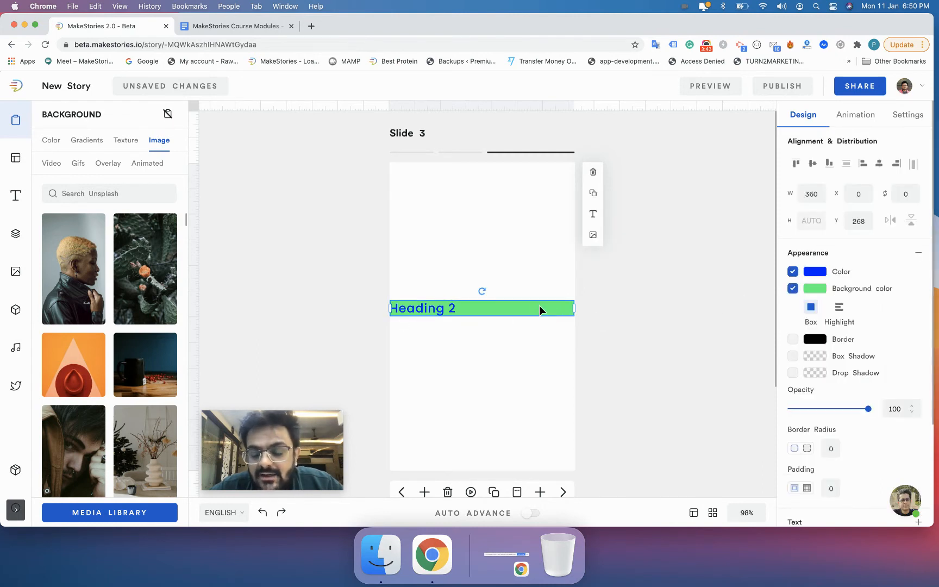
# Step: Switch the heading's background to Highlight style, then narrow its text box to about 237 wide and reposition it
pyautogui.click(838, 309)
pyautogui.moveTo(574, 306); pyautogui.dragTo(510, 310)
pyautogui.moveTo(432, 313); pyautogui.dragTo(456, 325)
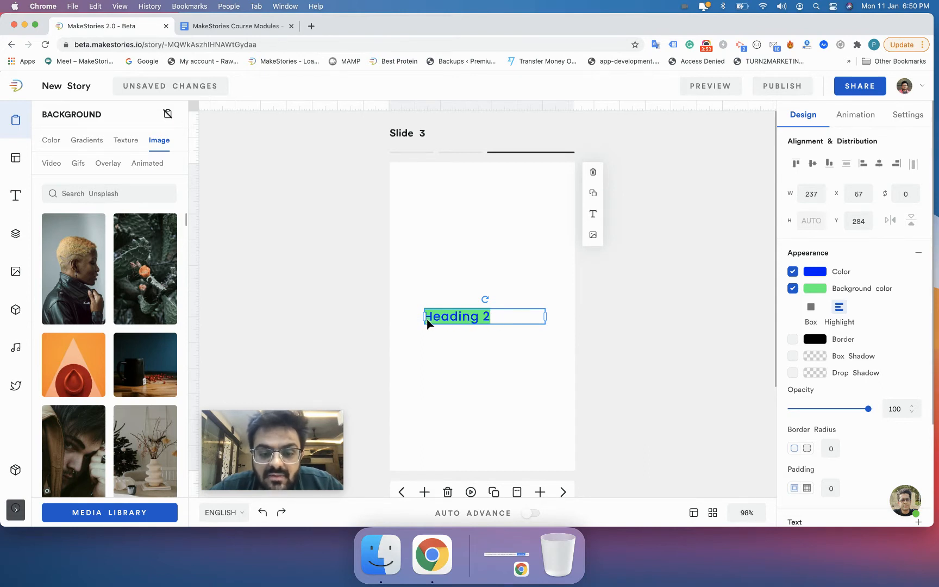
# Step: Replace the heading text with "This is a great example of using highlight backgrounds"
pyautogui.click(496, 308)
pyautogui.click(497, 316)
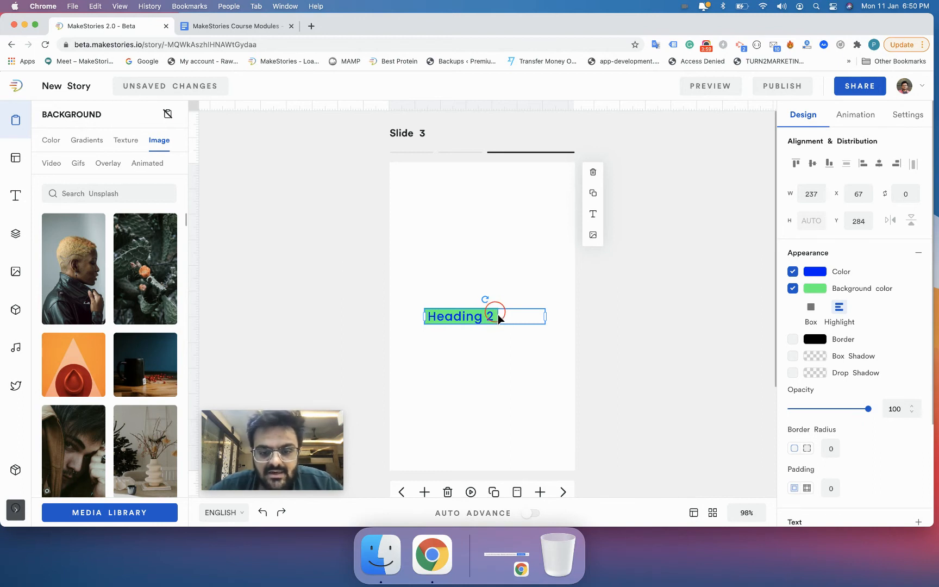
pyautogui.tripleClick(498, 314)
pyautogui.write('This')
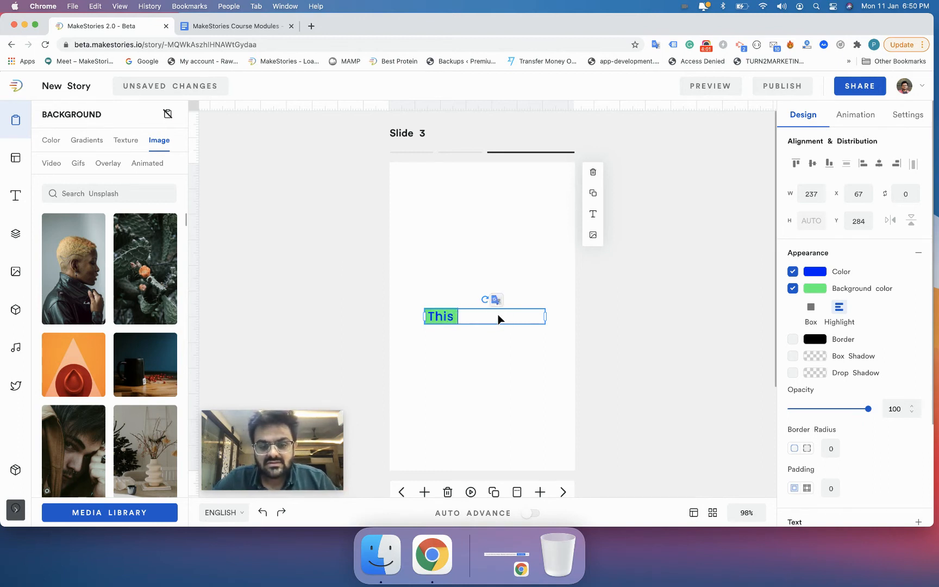
pyautogui.write(' is a gres')
pyautogui.press('BackSpace')
pyautogui.write('at exa')
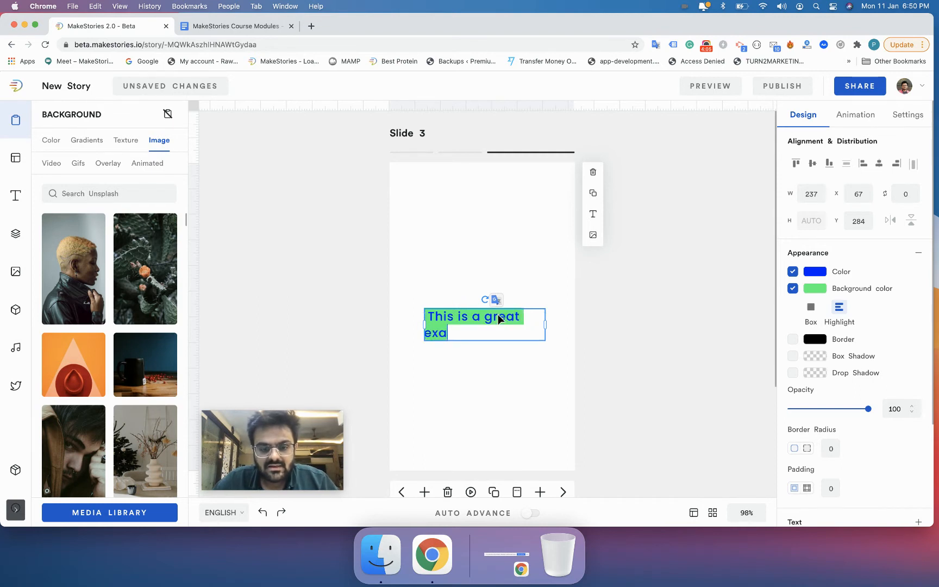
pyautogui.write('mple o')
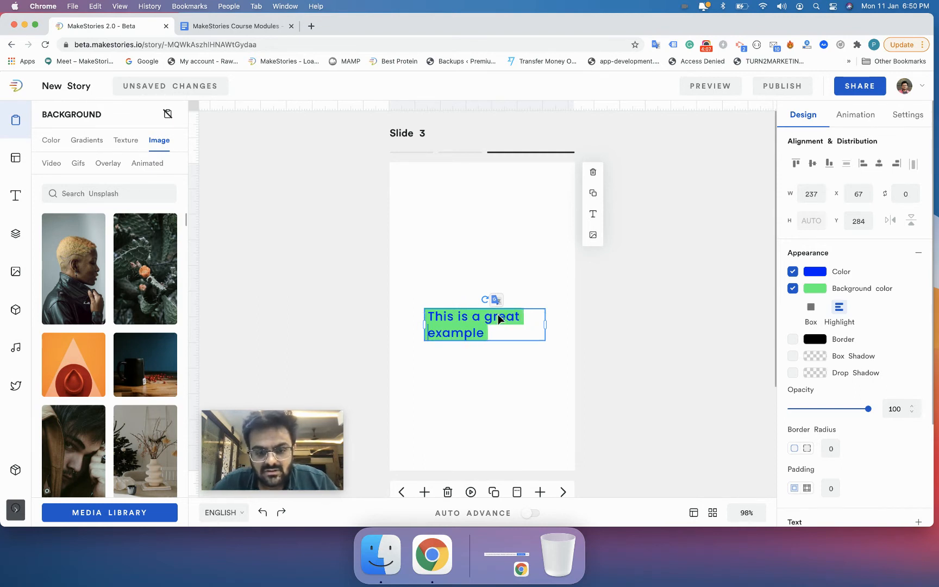
pyautogui.write('f using')
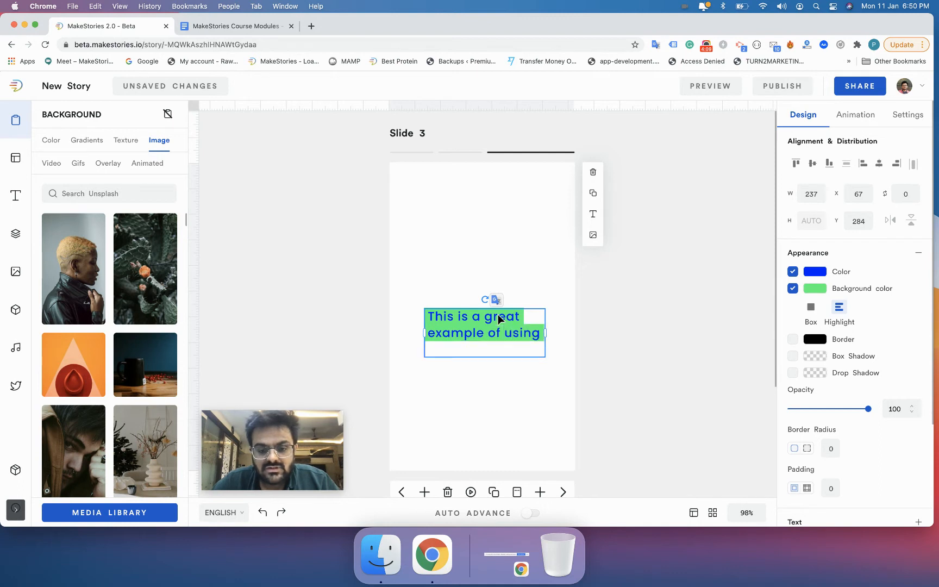
pyautogui.write(' highligh')
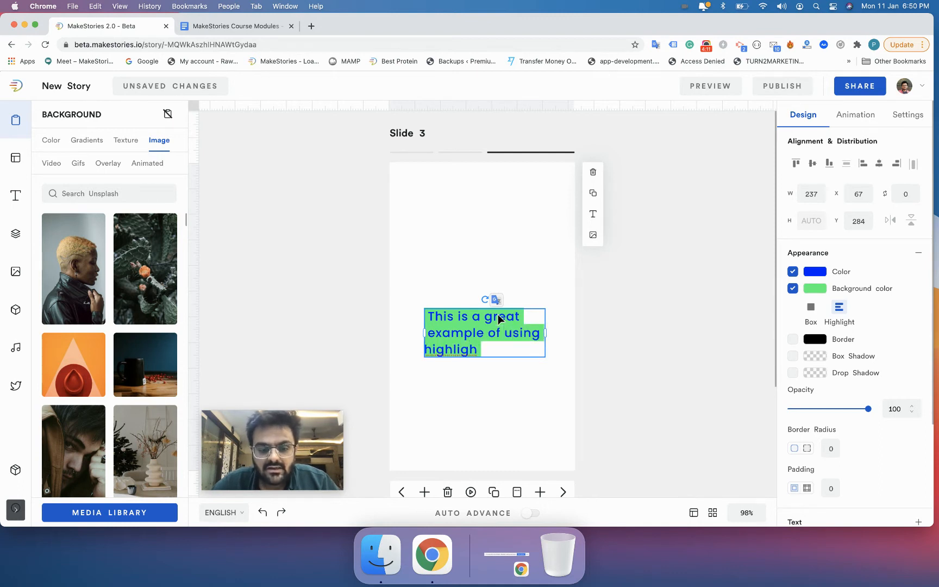
pyautogui.write('t')
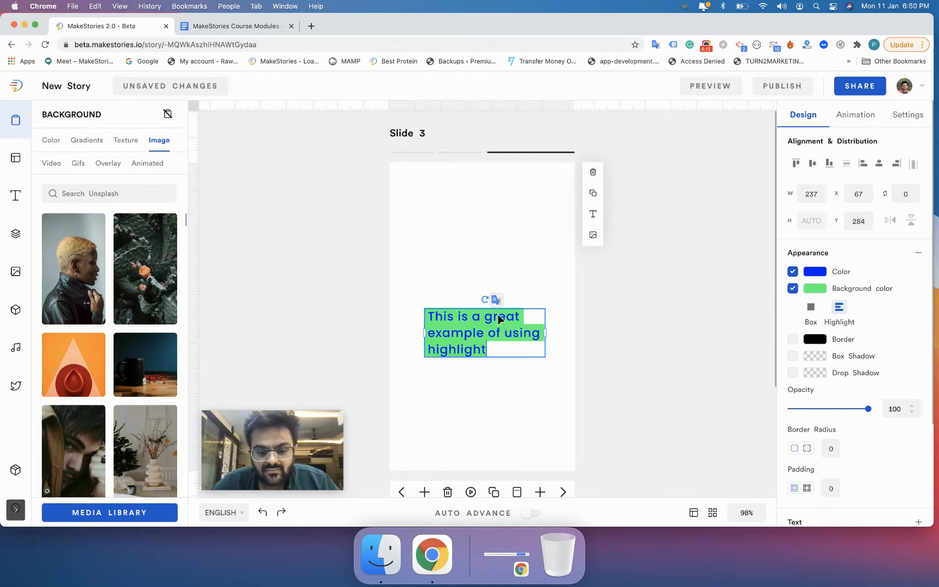
pyautogui.write(' backgrounds')
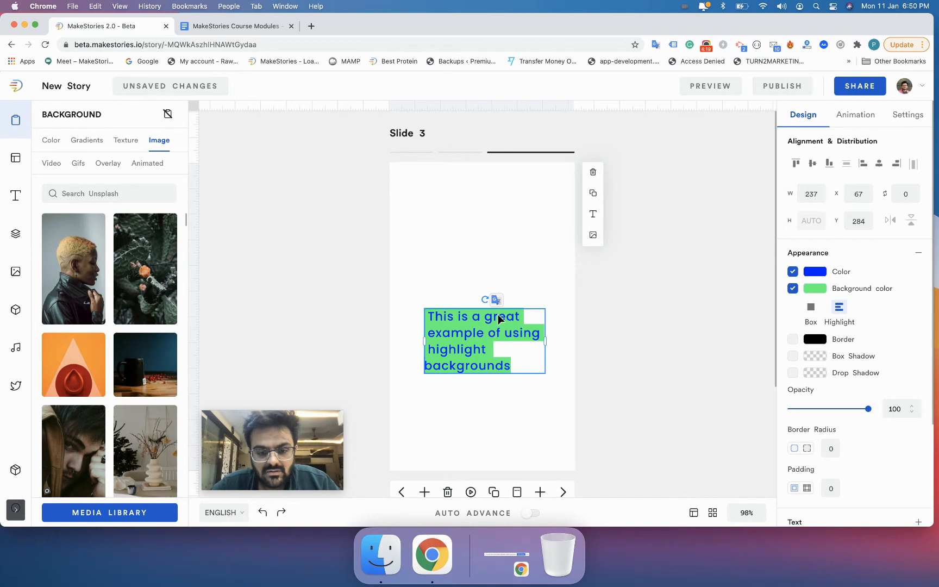
pyautogui.press('Left')
pyautogui.press('Return')
pyautogui.press('Right')
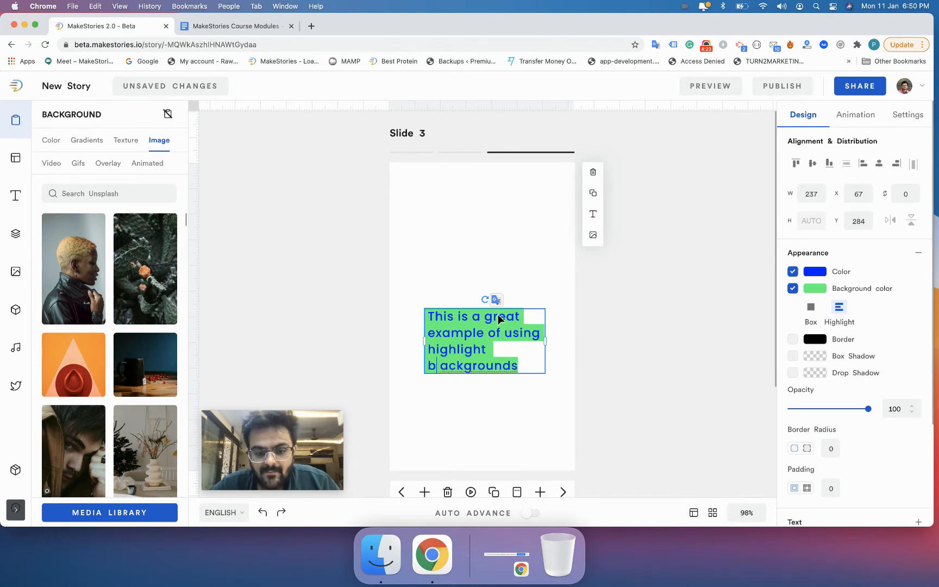
pyautogui.press('Delete')
pyautogui.press('End')
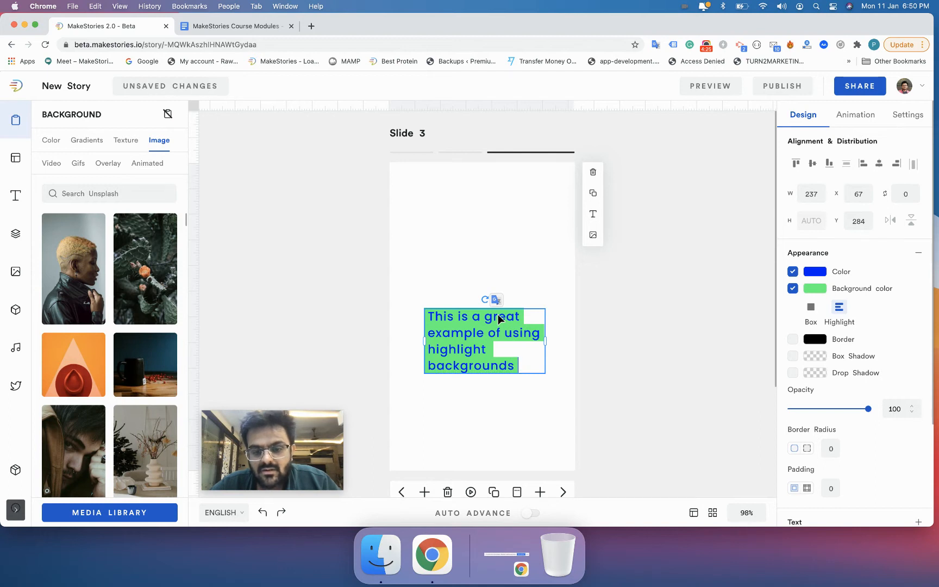
# Step: Move the text block down and left, and toggle its background between Box and Highlight, keeping Highlight
pyautogui.click(603, 367)
pyautogui.moveTo(514, 369); pyautogui.dragTo(492, 378)
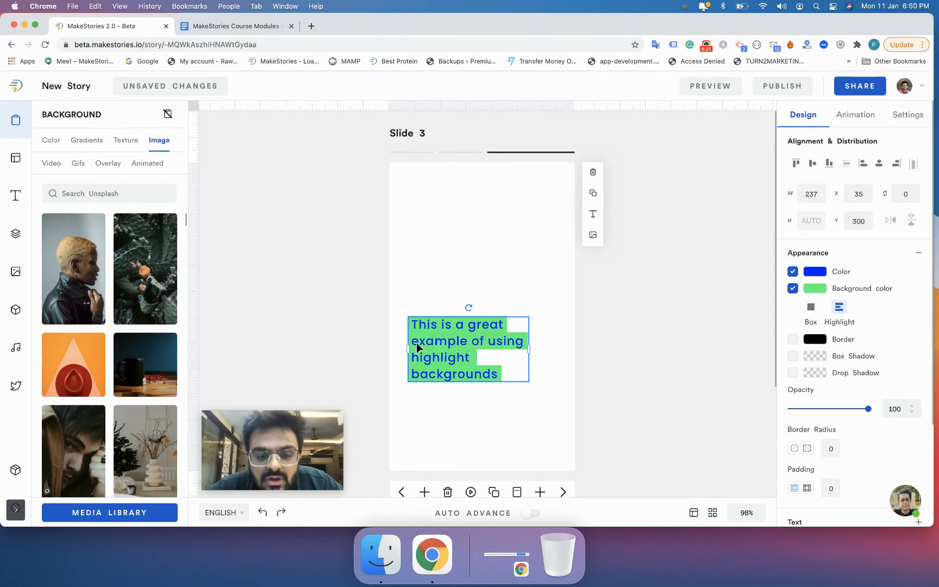
pyautogui.click(811, 308)
pyautogui.click(840, 314)
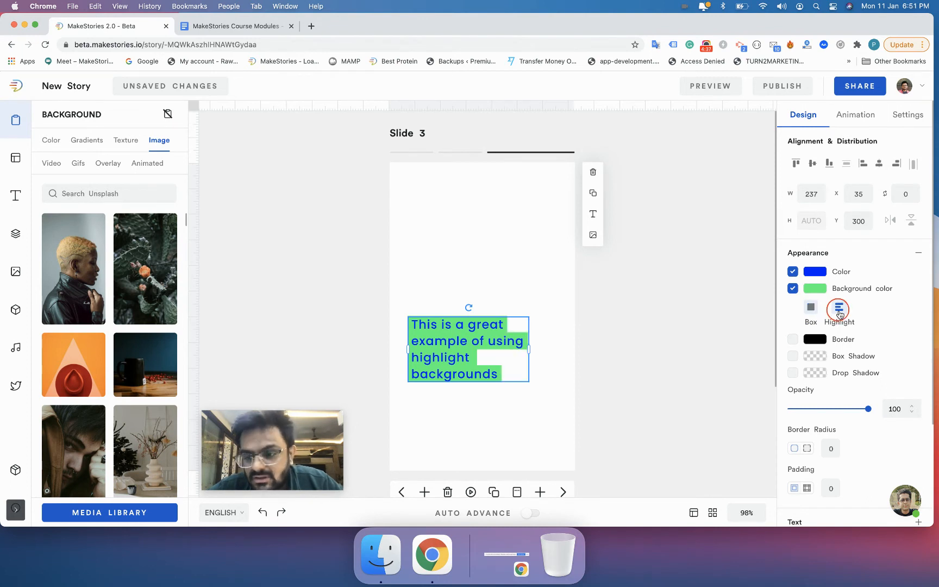
# Step: Enable a border around the text box
pyautogui.click(793, 340)
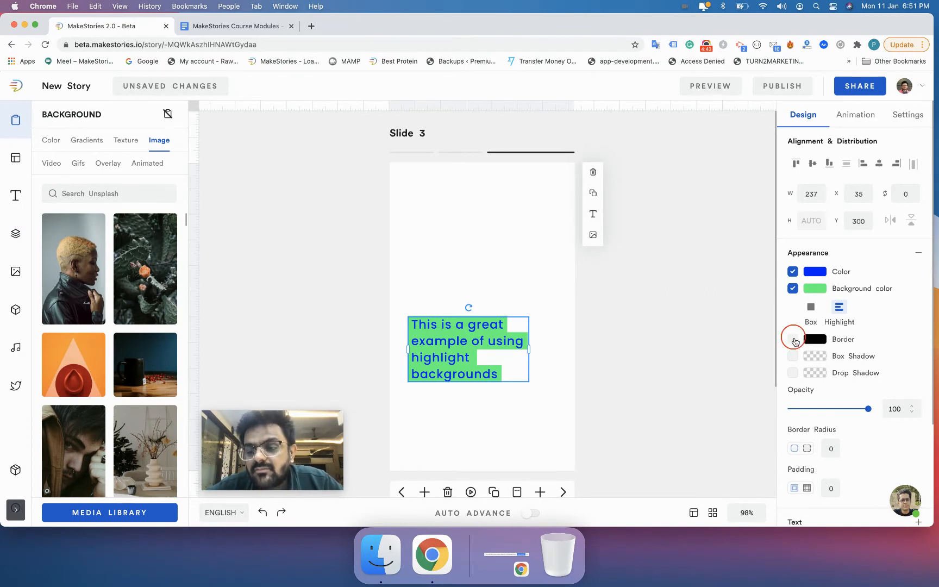
pyautogui.click(729, 356)
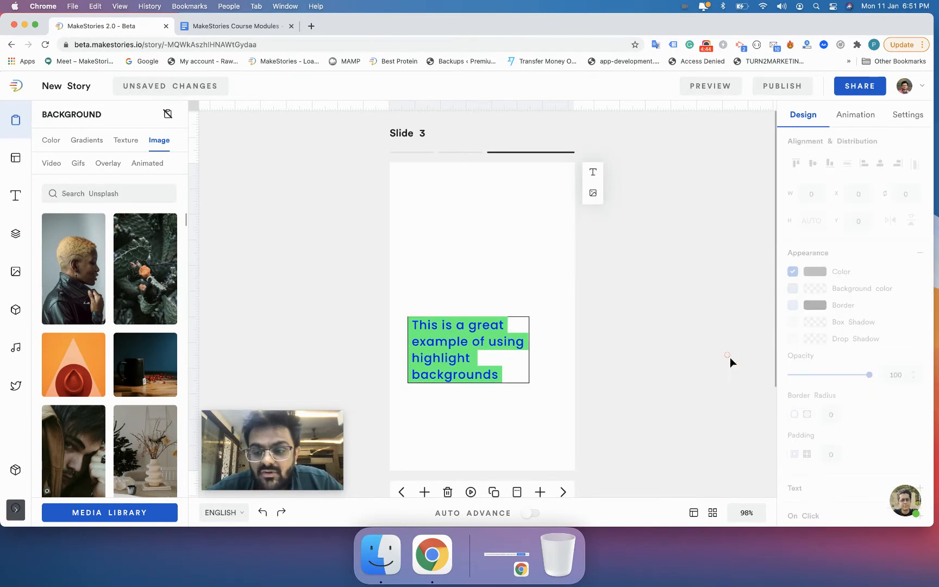
pyautogui.click(508, 379)
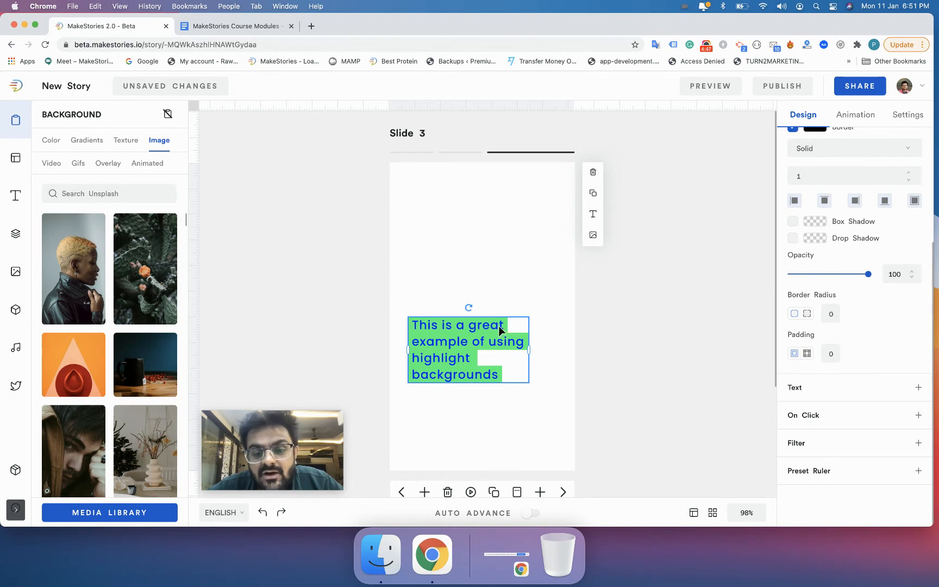
pyautogui.click(501, 351)
pyautogui.scroll(2, 781, 274)
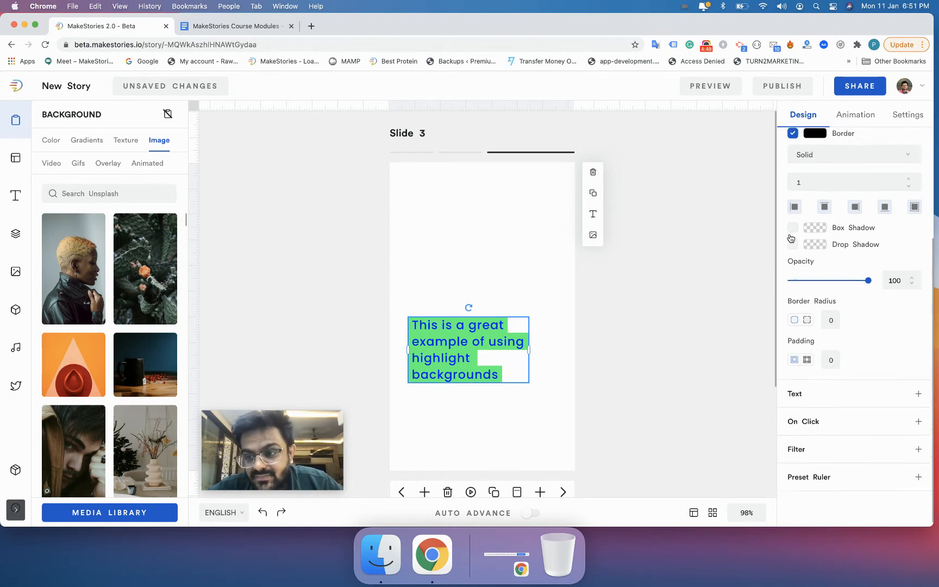
# Step: Try the Dotted and then the Double border styles on the text box
pyautogui.click(816, 206)
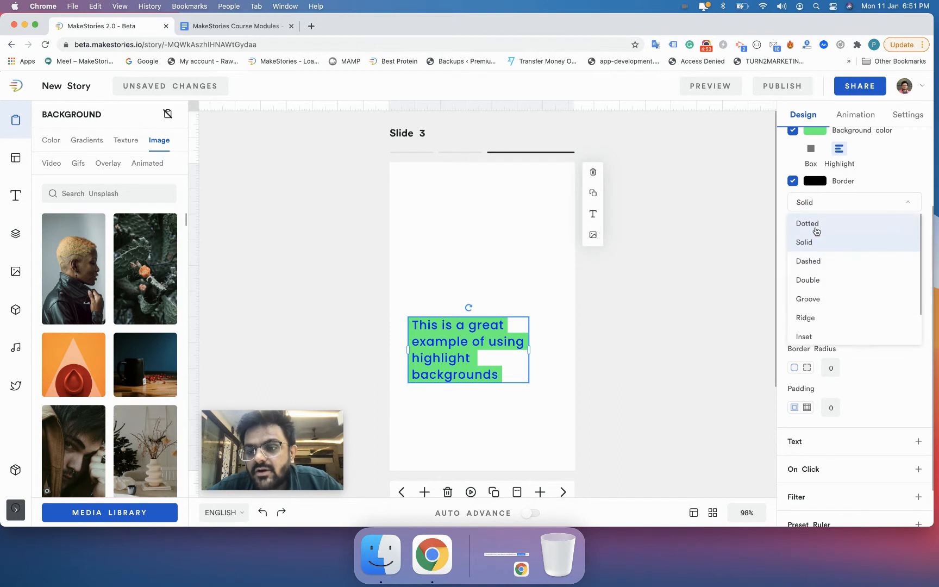
pyautogui.click(816, 231)
pyautogui.click(656, 328)
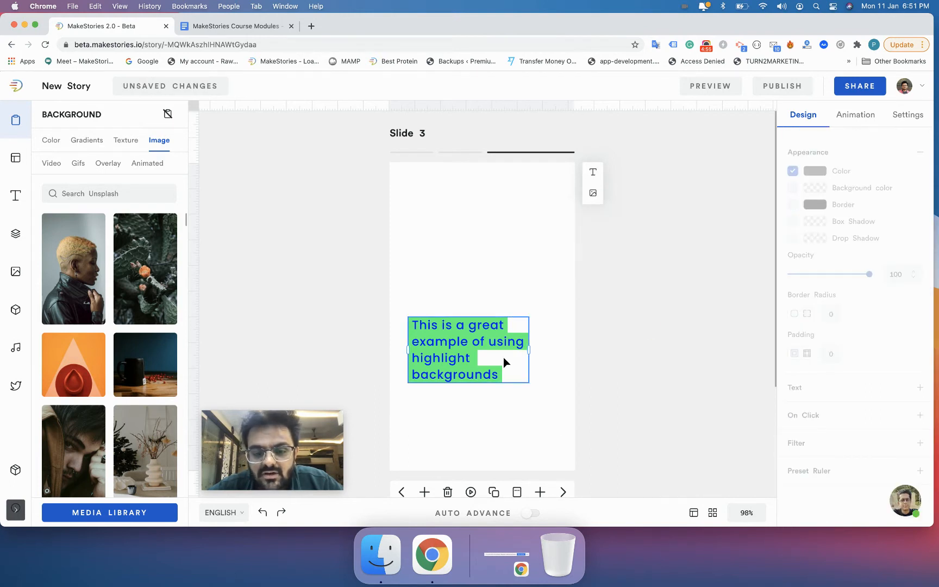
pyautogui.scroll(5, 503, 357)
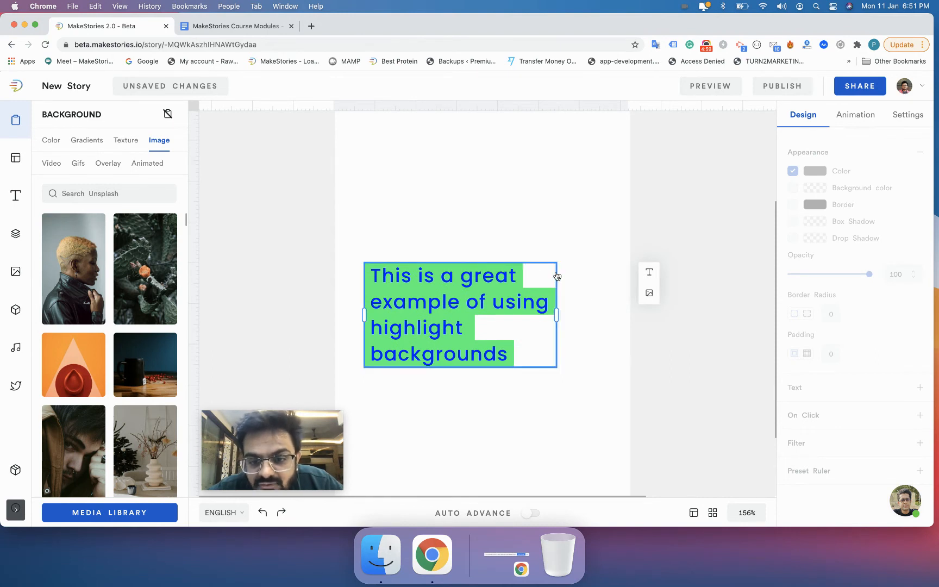
pyautogui.click(550, 355)
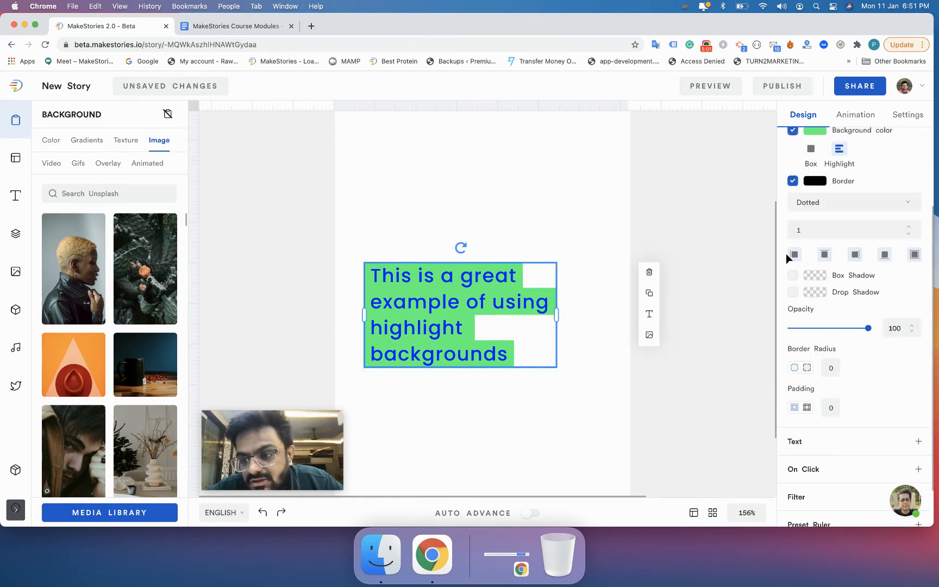
pyautogui.click(807, 208)
pyautogui.click(821, 278)
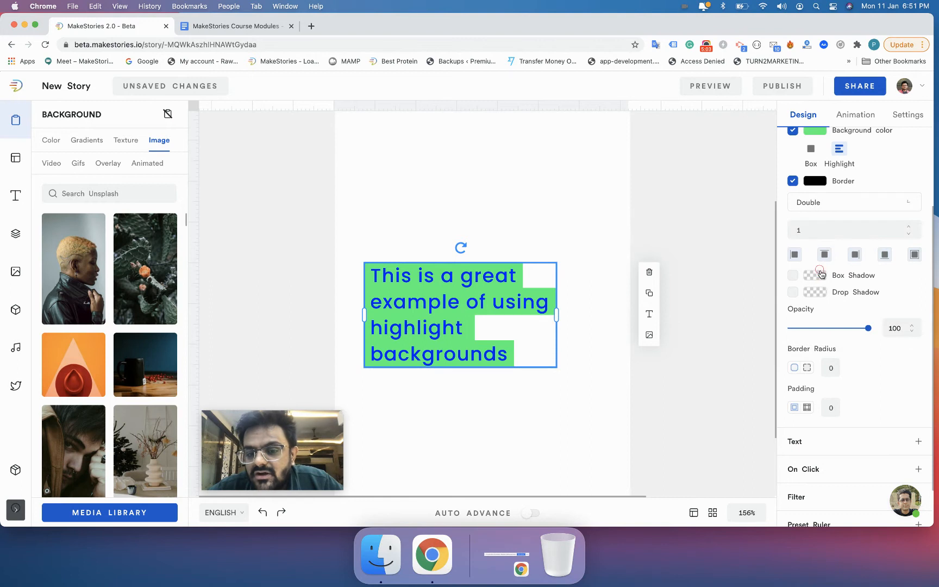
# Step: Set the text box's border style to Groove
pyautogui.click(827, 210)
pyautogui.click(810, 298)
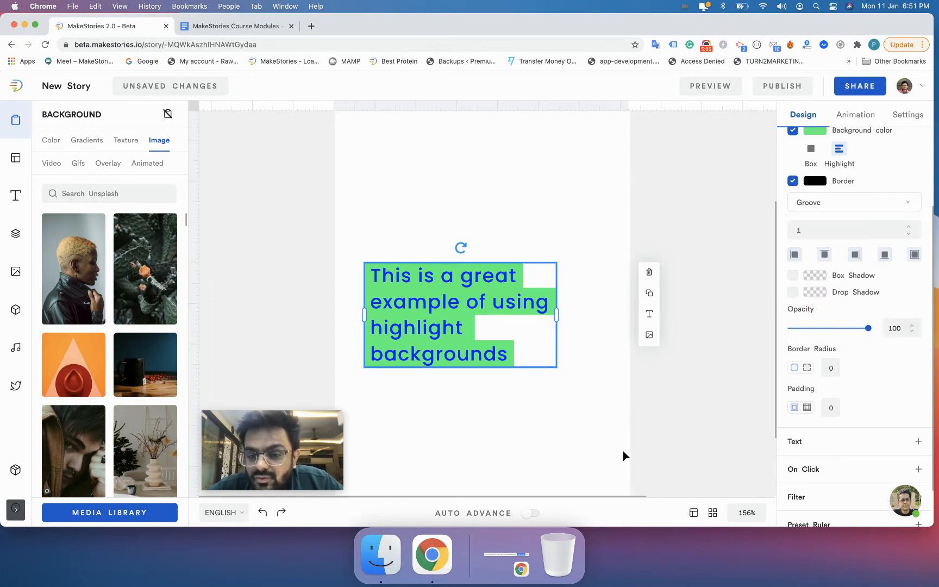
pyautogui.click(572, 474)
pyautogui.click(543, 365)
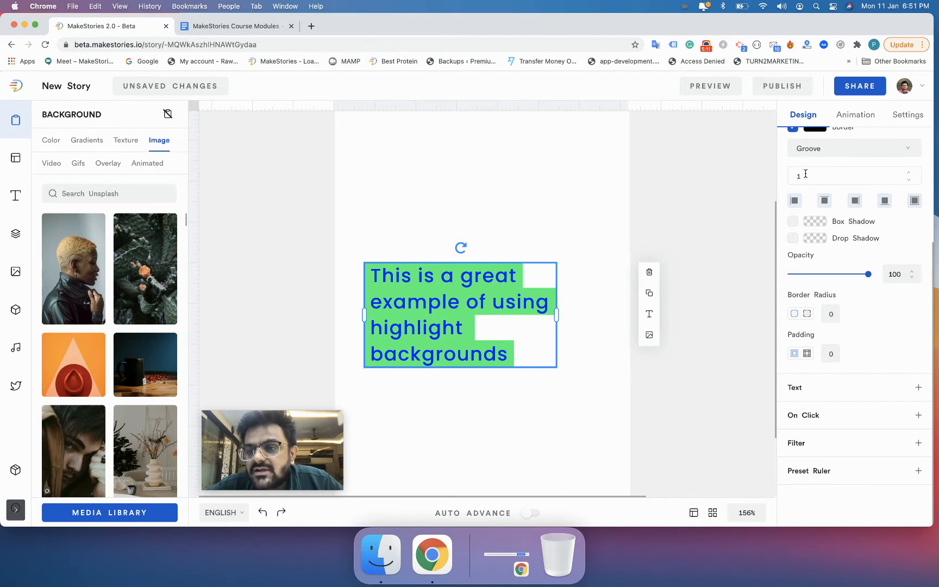
# Step: Increase the border width to 3
pyautogui.scroll(1, 807, 177)
pyautogui.press('Up')
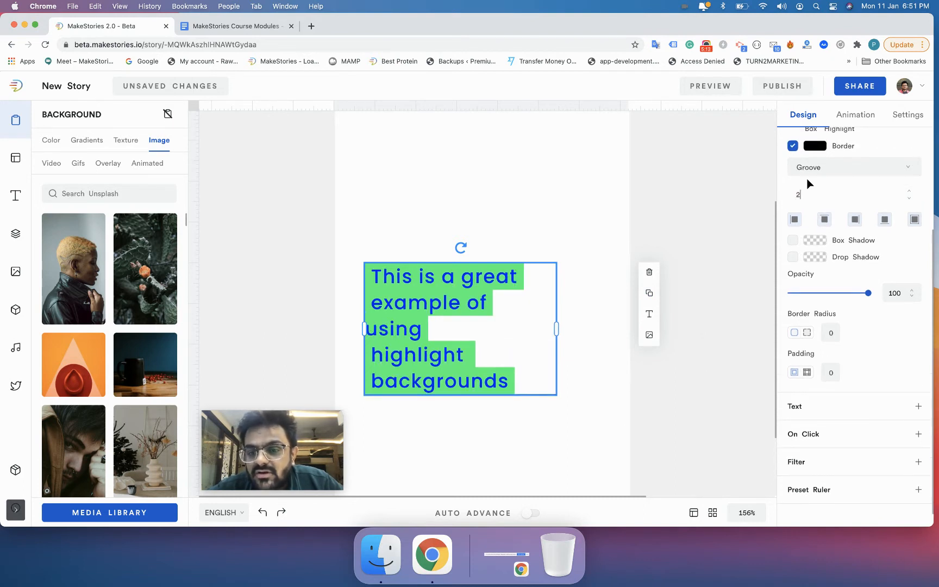
pyautogui.press('Up')
pyautogui.click(671, 220)
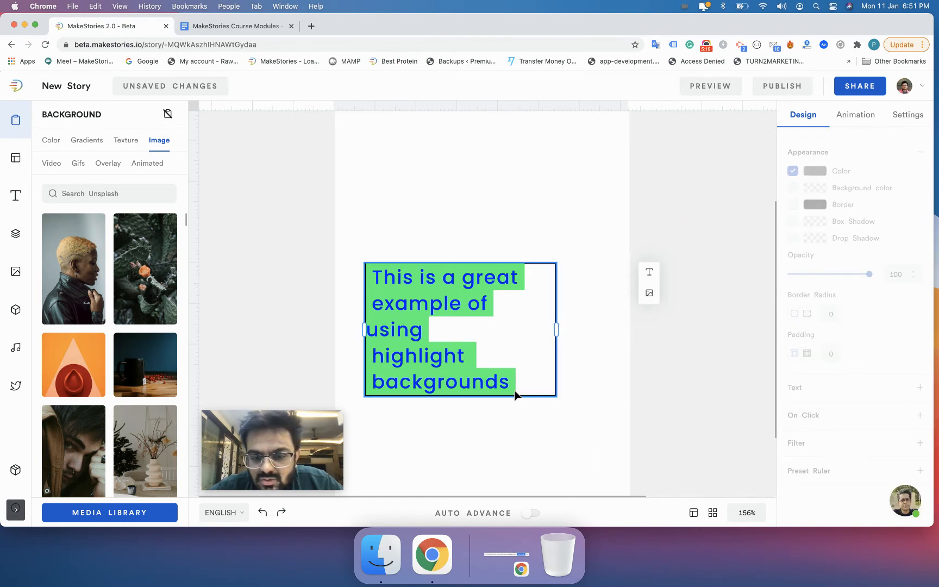
# Step: Change the border colour to a red shade and apply it
pyautogui.click(530, 338)
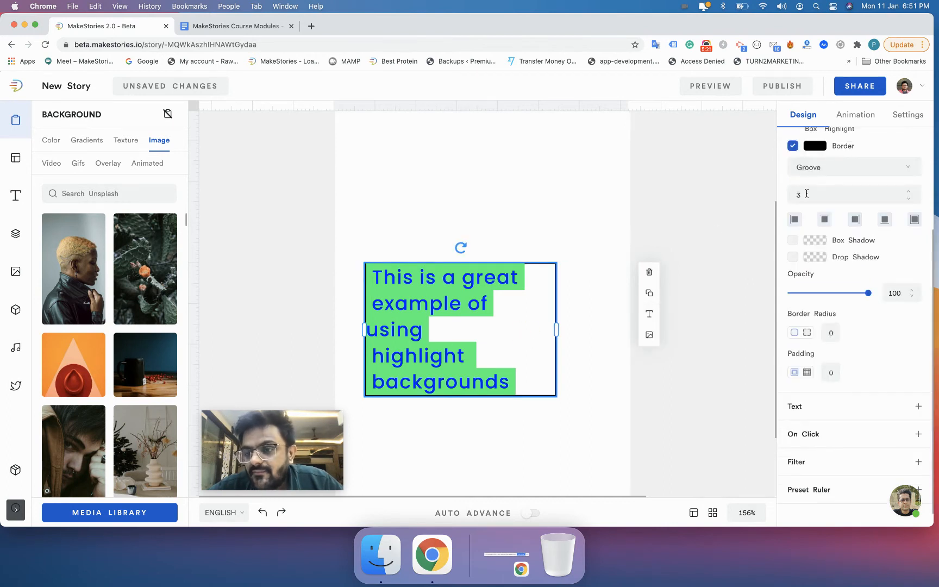
pyautogui.scroll(2, 811, 187)
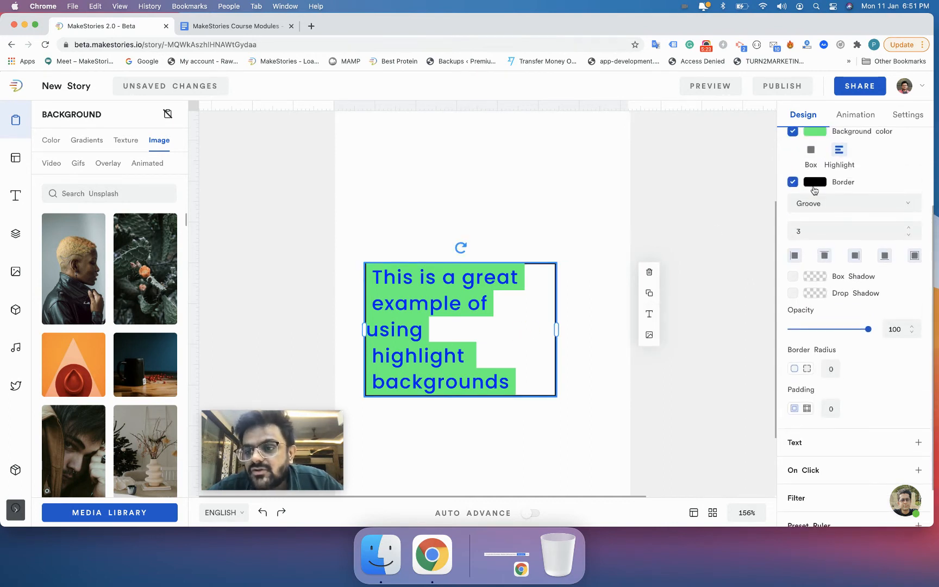
pyautogui.click(811, 186)
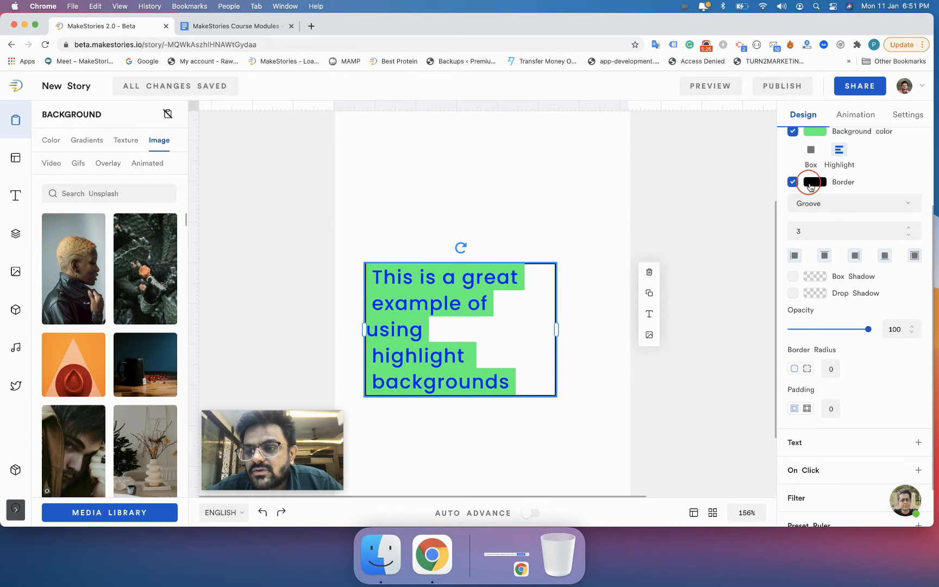
pyautogui.click(767, 207)
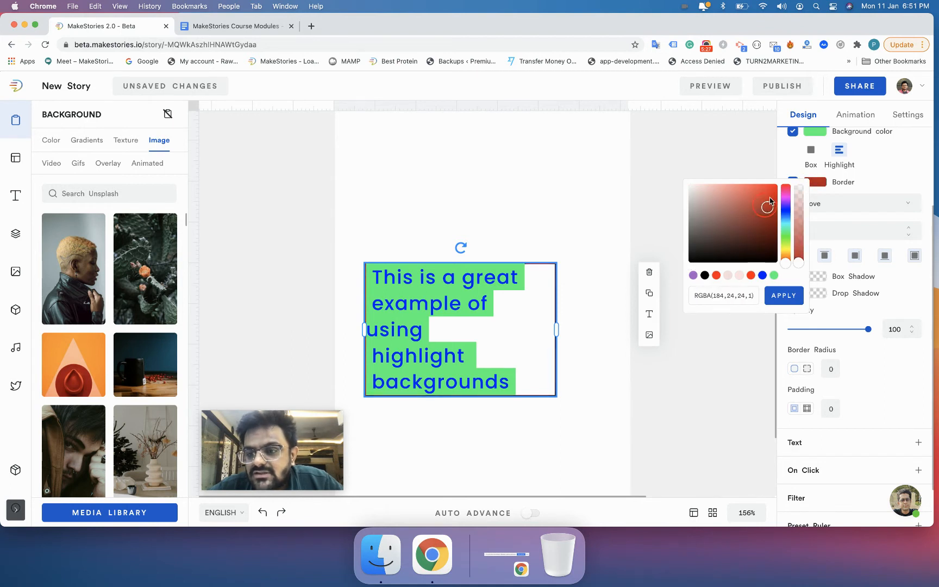
pyautogui.click(778, 296)
pyautogui.click(697, 370)
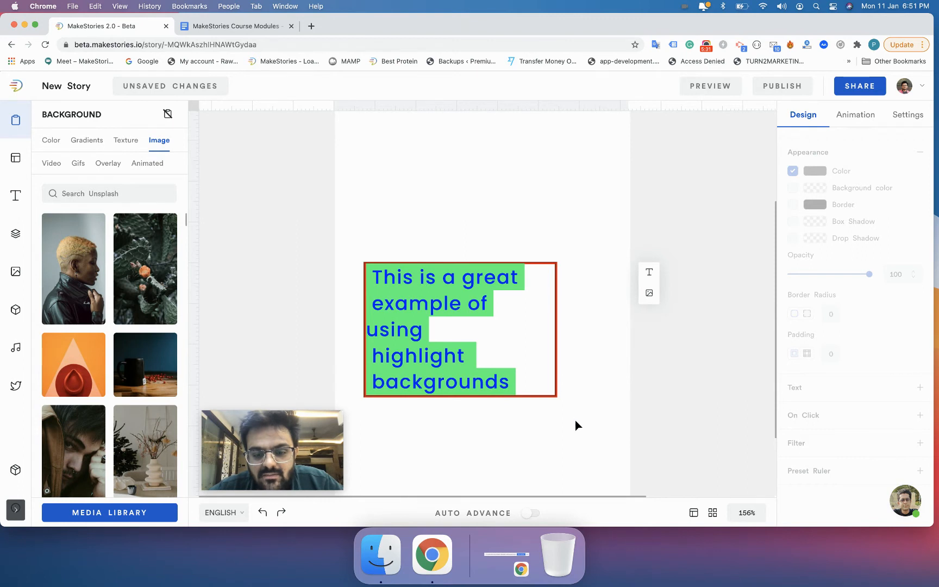
# Step: Limit the text box's border to the top side only
pyautogui.click(547, 395)
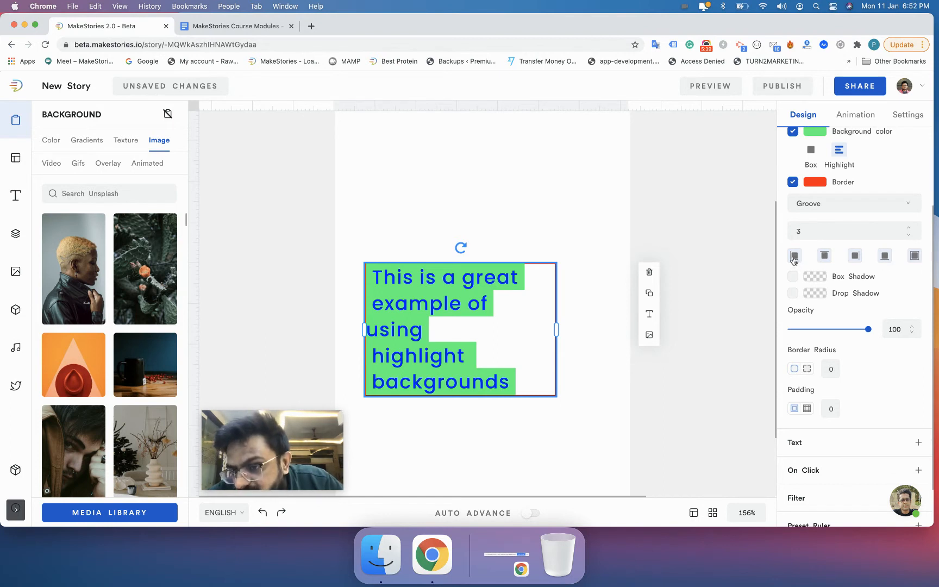
pyautogui.scroll(5, 796, 264)
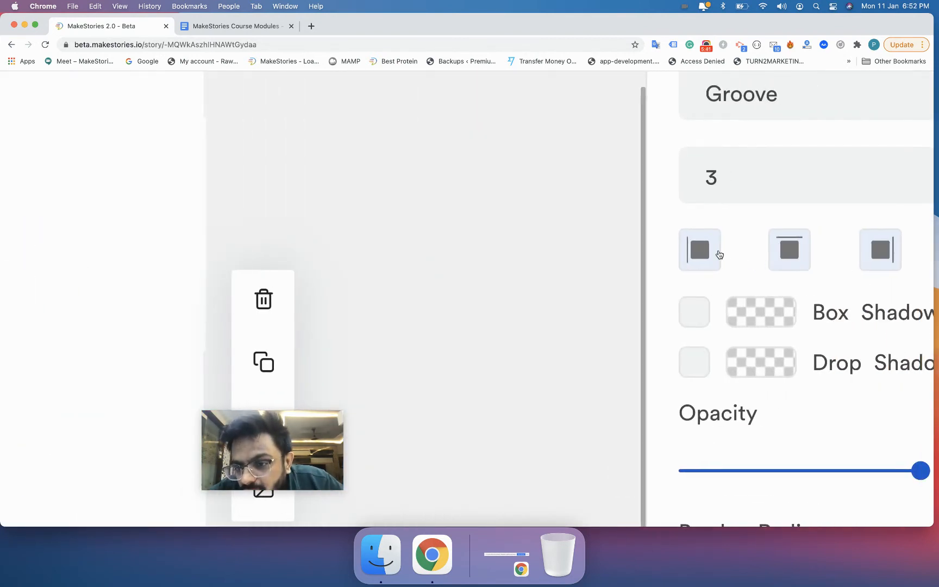
pyautogui.scroll(-5, 812, 255)
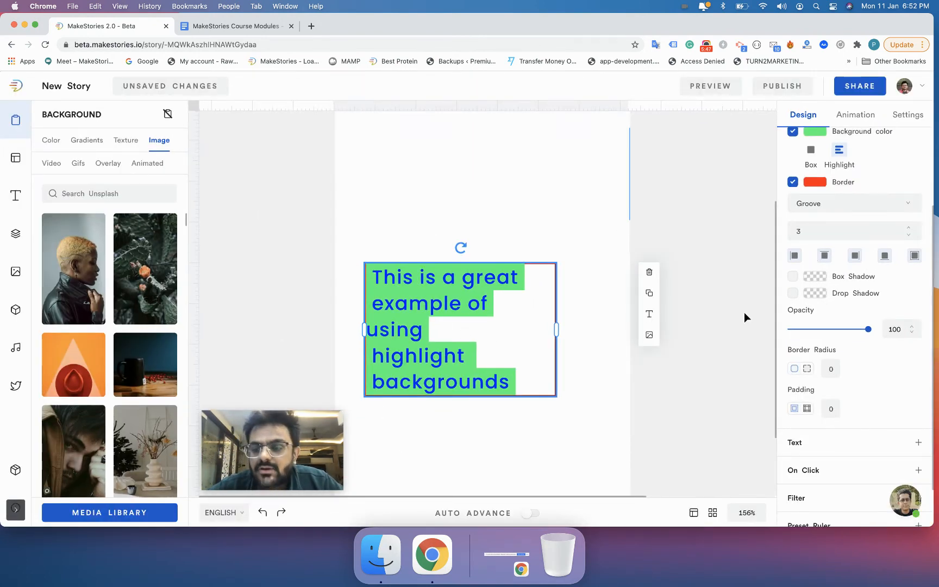
pyautogui.click(827, 258)
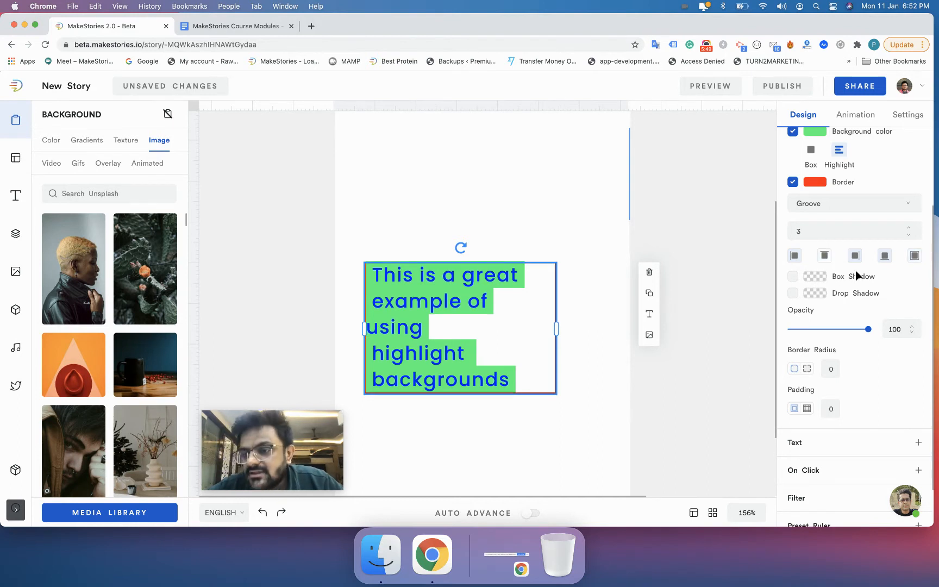
# Step: Try different border side options on the text box, deselecting and reselecting it to preview each
pyautogui.click(885, 259)
pyautogui.click(436, 443)
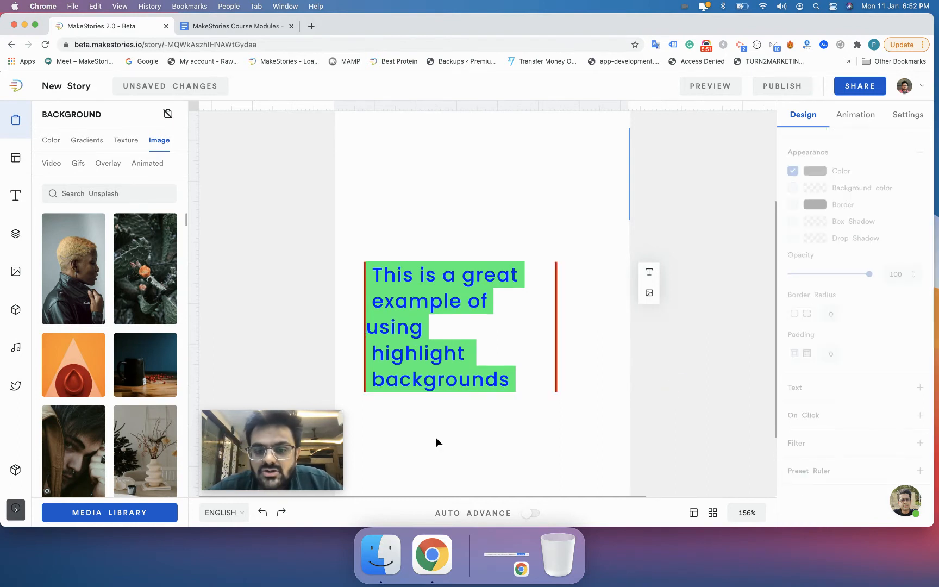
pyautogui.click(442, 385)
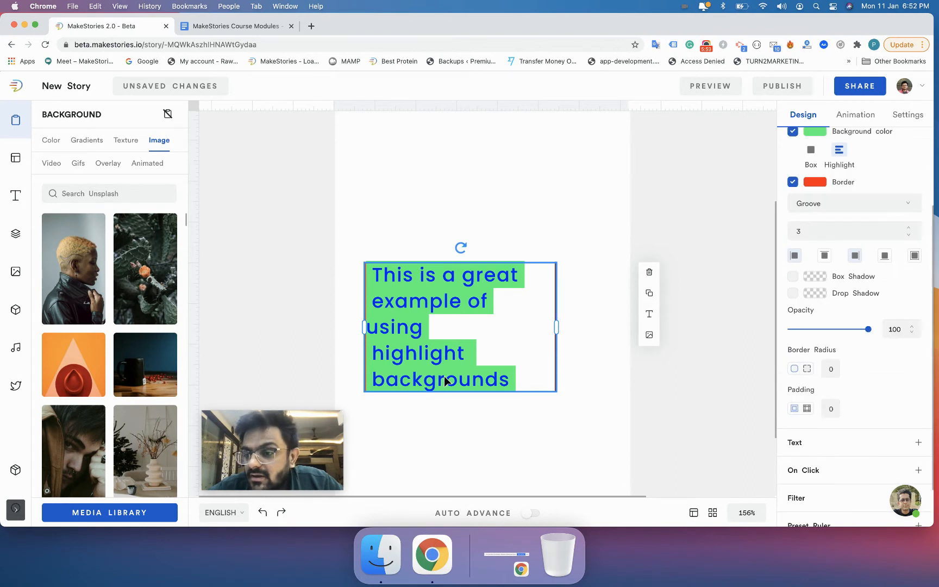
pyautogui.click(824, 259)
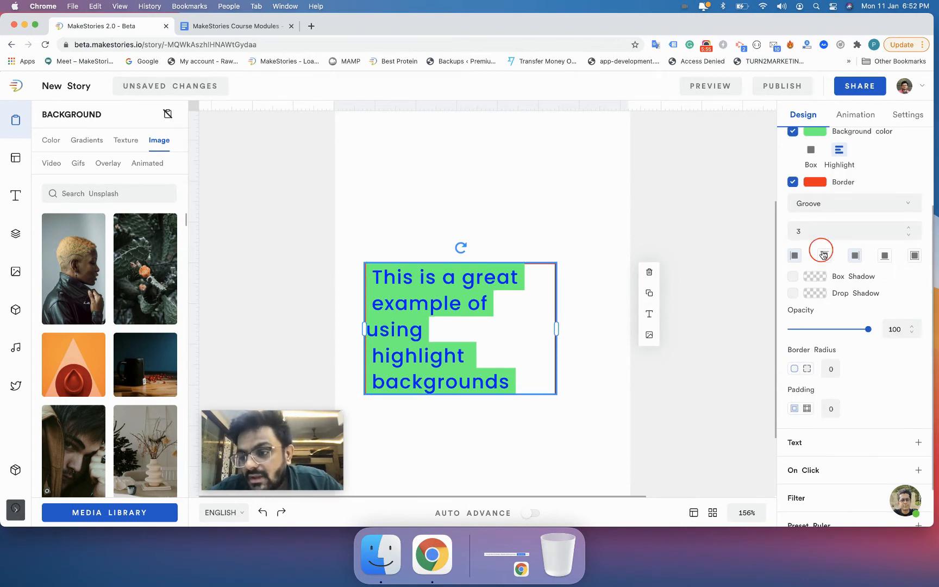
pyautogui.click(885, 260)
pyautogui.click(886, 258)
pyautogui.click(823, 260)
pyautogui.click(823, 261)
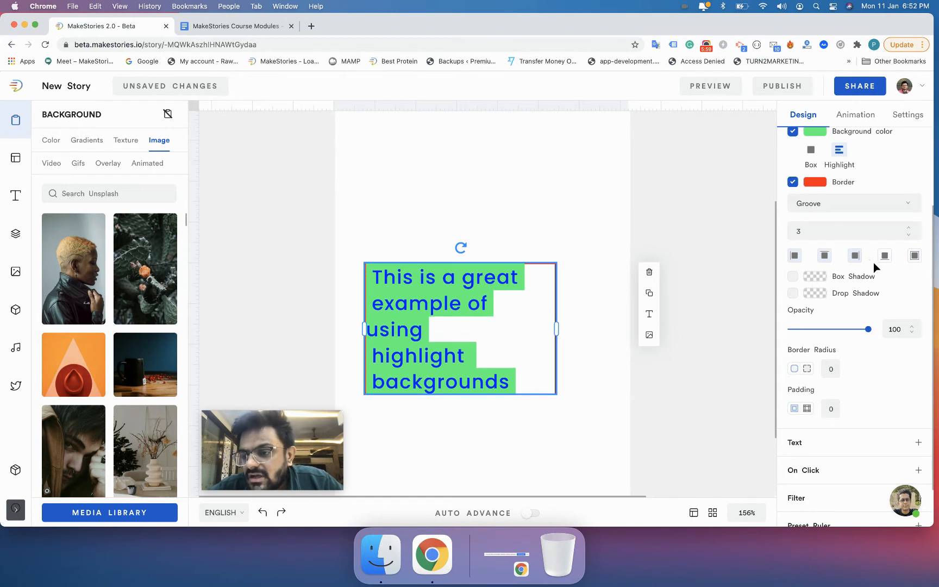
pyautogui.click(885, 257)
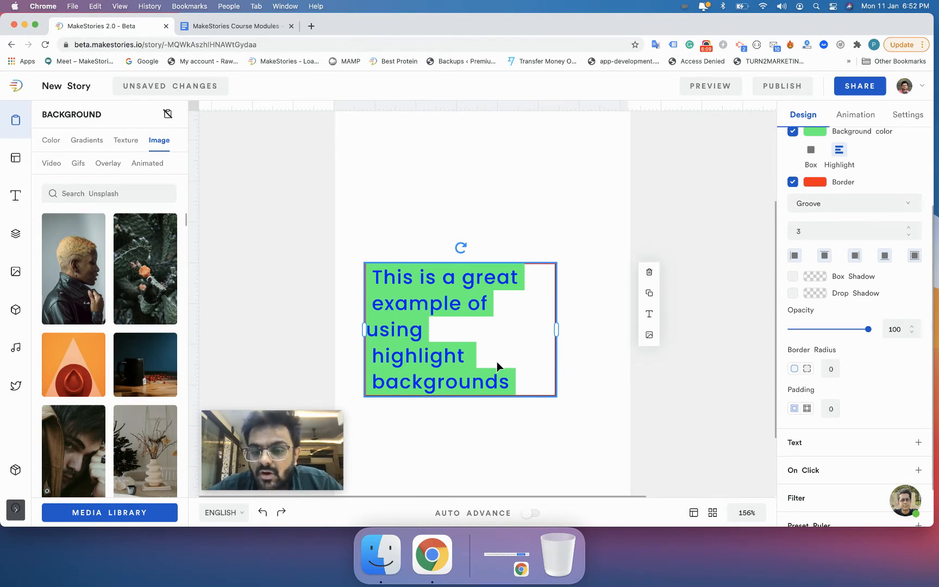
pyautogui.scroll(2, 782, 165)
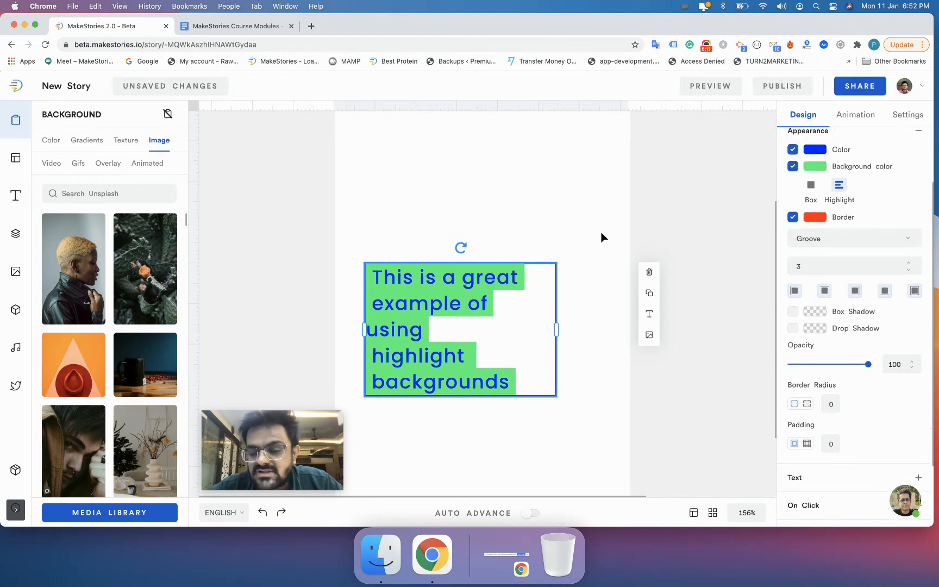
pyautogui.click(594, 247)
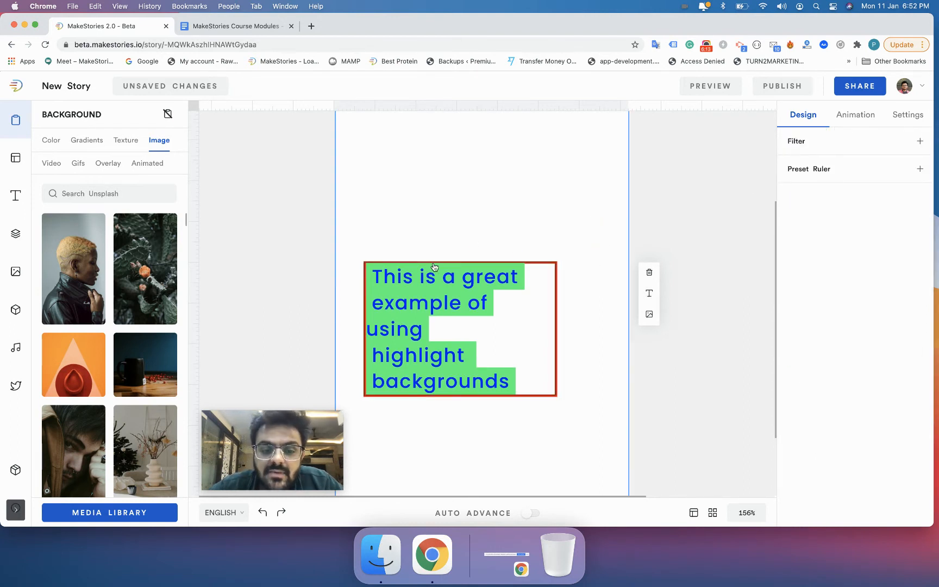
pyautogui.click(522, 269)
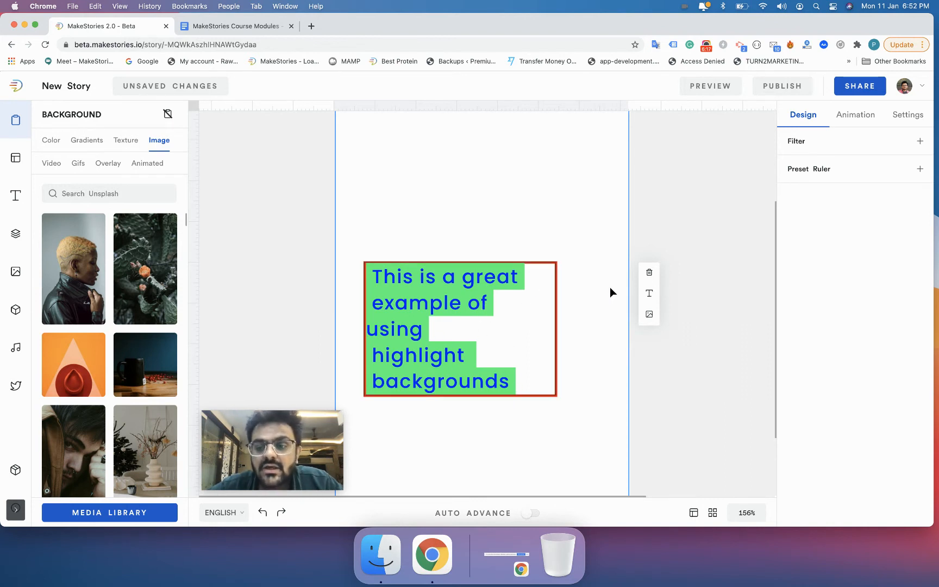
pyautogui.click(516, 294)
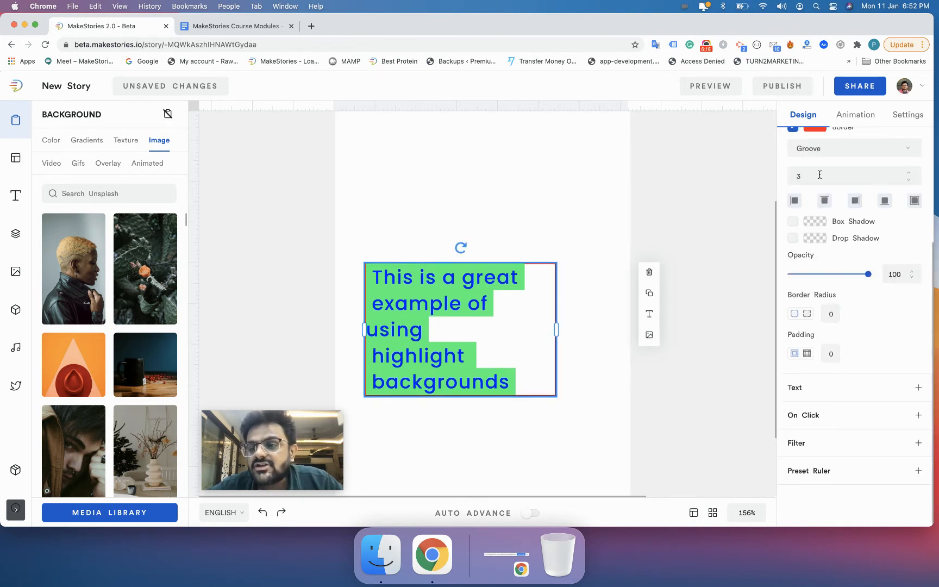
# Step: Turn off the text box's border and enable a box shadow instead
pyautogui.click(793, 129)
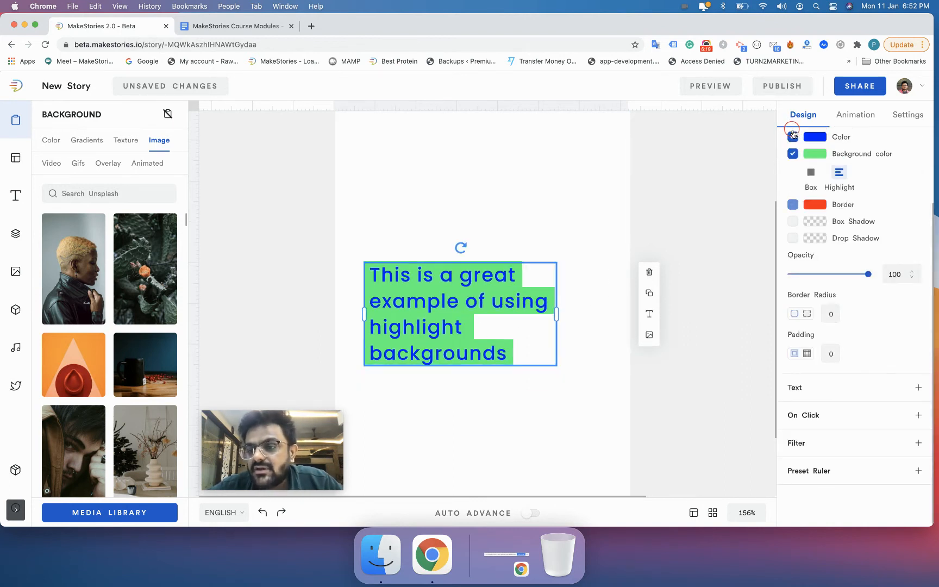
pyautogui.click(793, 221)
pyautogui.click(654, 226)
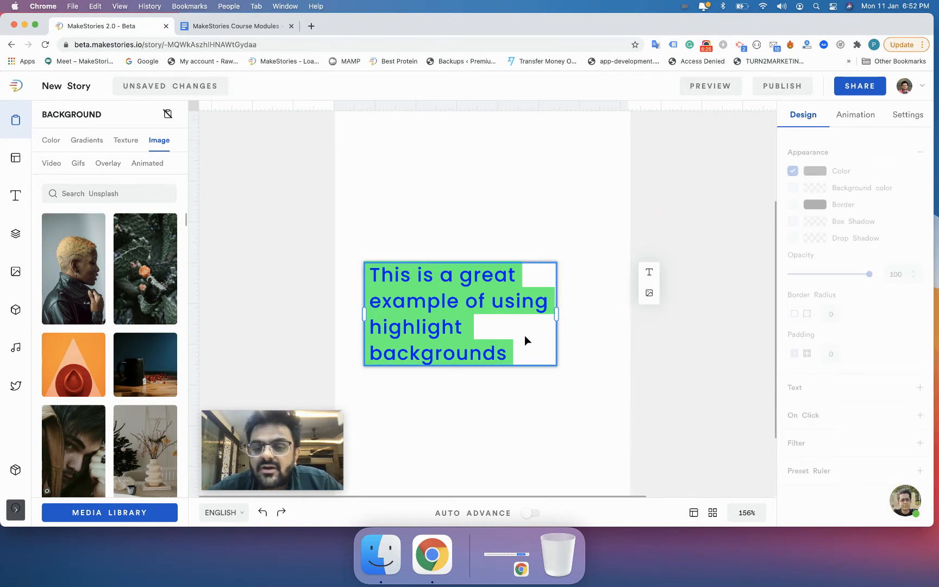
pyautogui.click(465, 337)
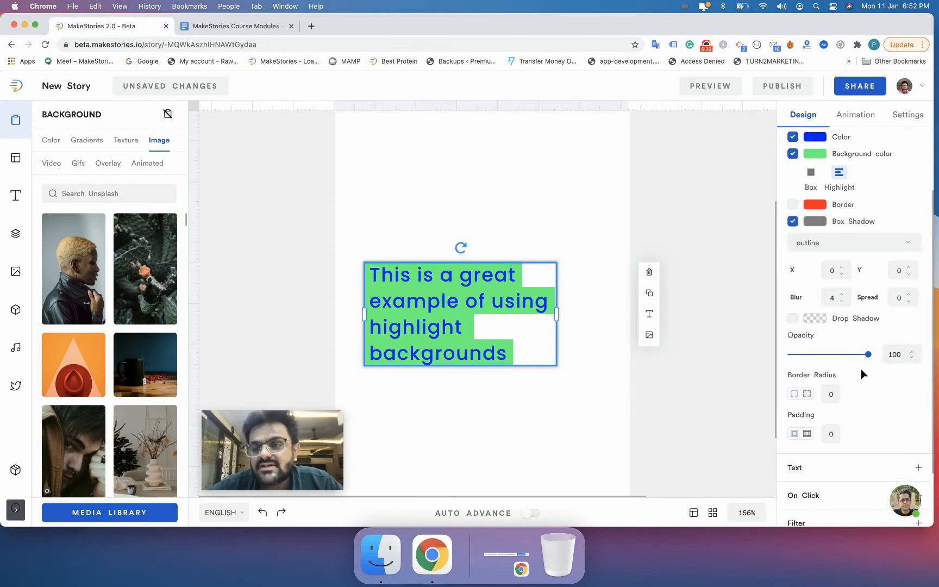
# Step: Switch the text background colour from Highlight to Box mode
pyautogui.click(814, 173)
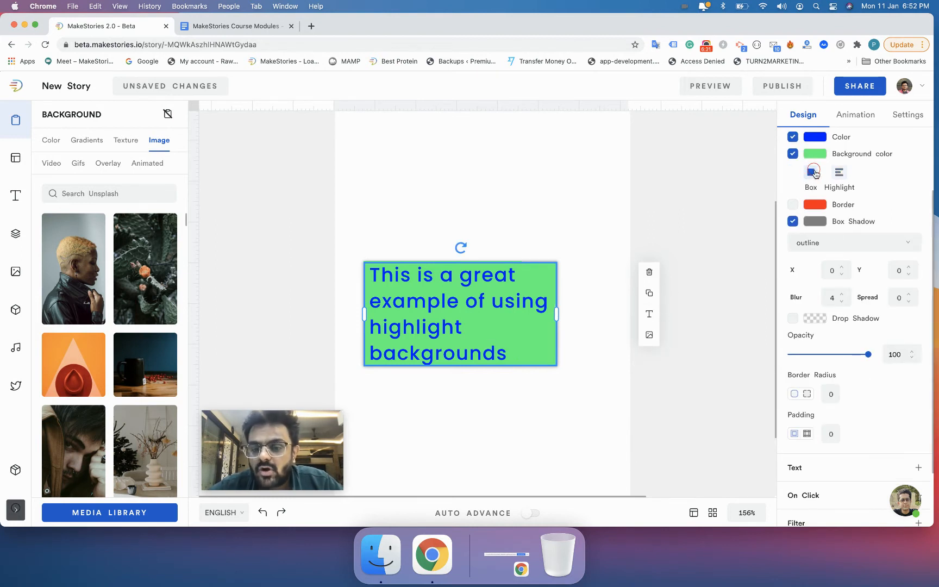
pyautogui.click(569, 320)
pyautogui.click(539, 354)
pyautogui.scroll(1, 817, 233)
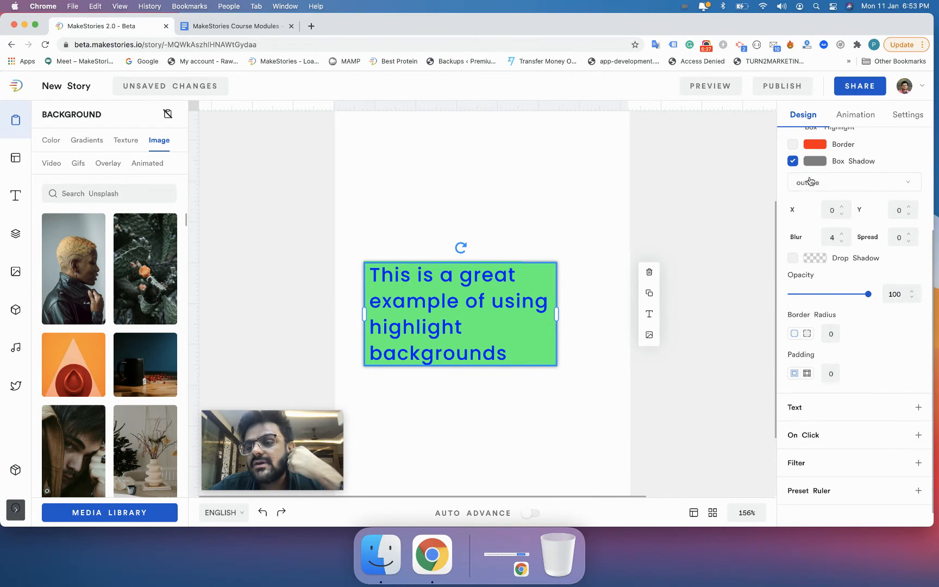
# Step: Try the inset box shadow type, then switch the shadow back to outline
pyautogui.click(824, 186)
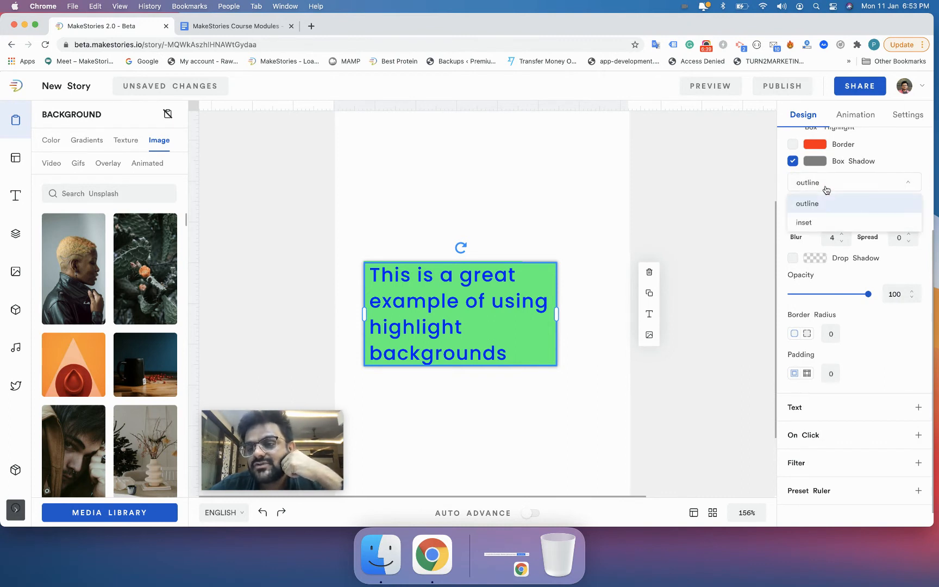
pyautogui.click(814, 220)
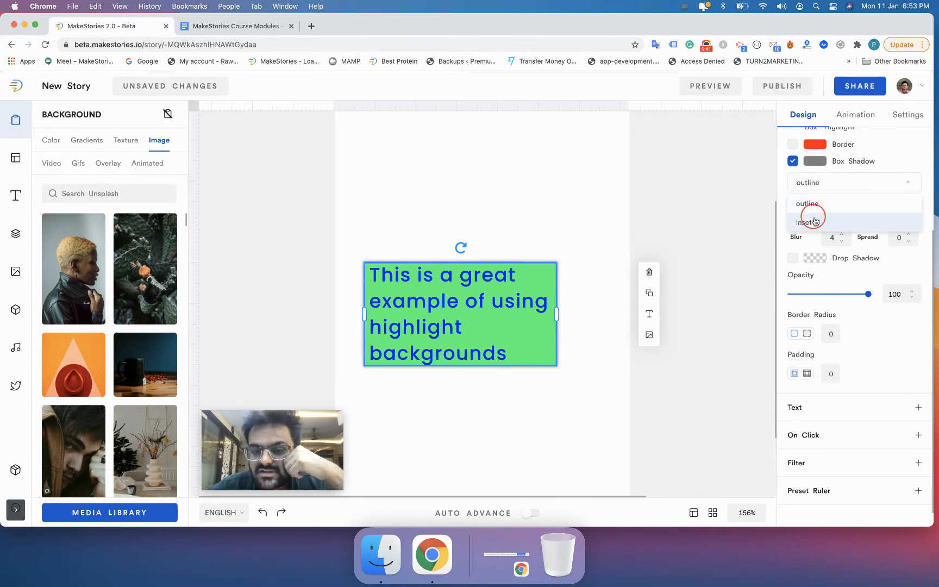
pyautogui.click(701, 251)
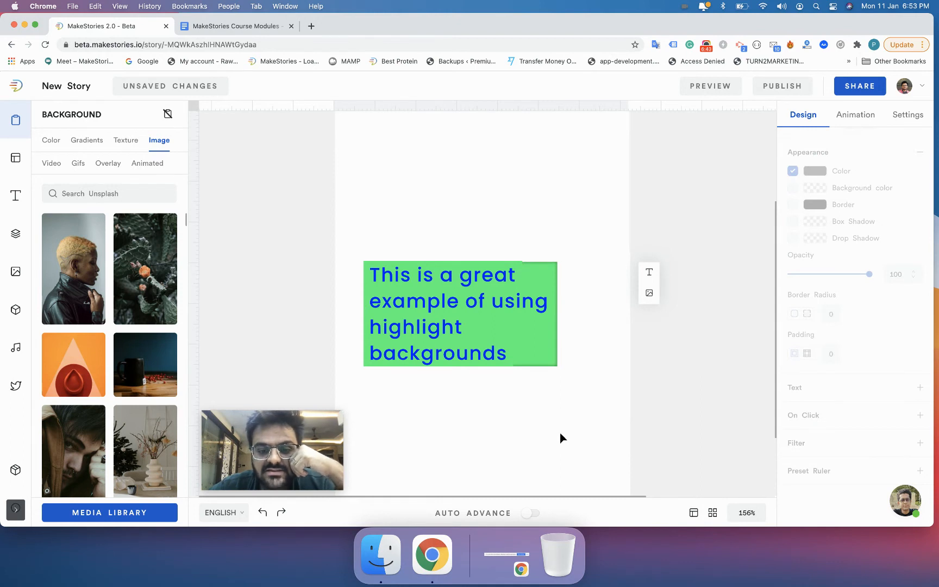
pyautogui.scroll(3, 535, 411)
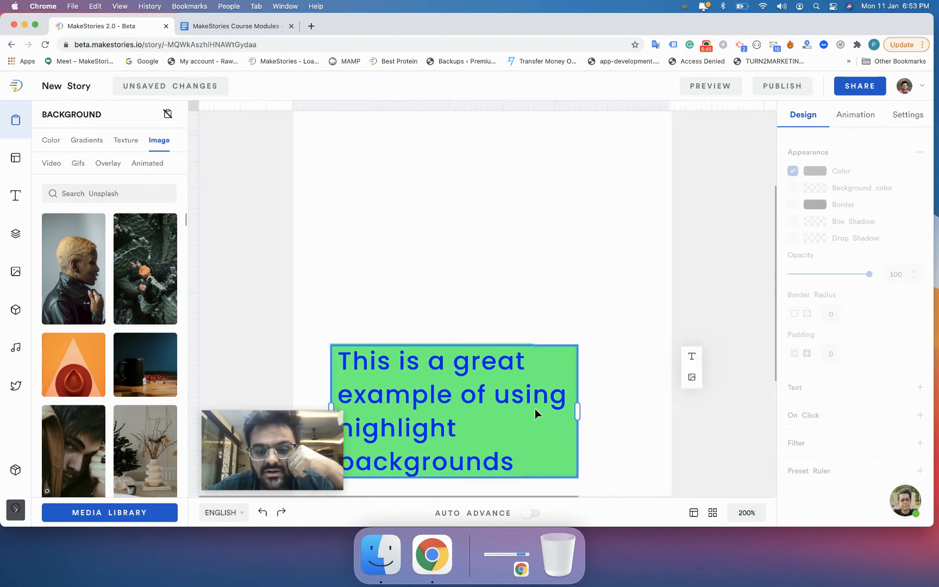
pyautogui.scroll(-3, 535, 409)
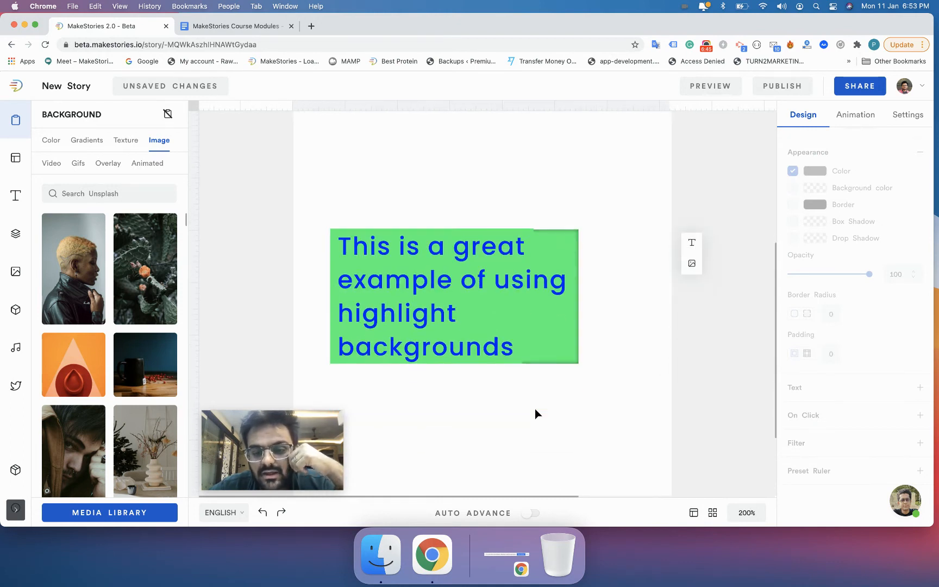
pyautogui.click(562, 354)
pyautogui.click(824, 183)
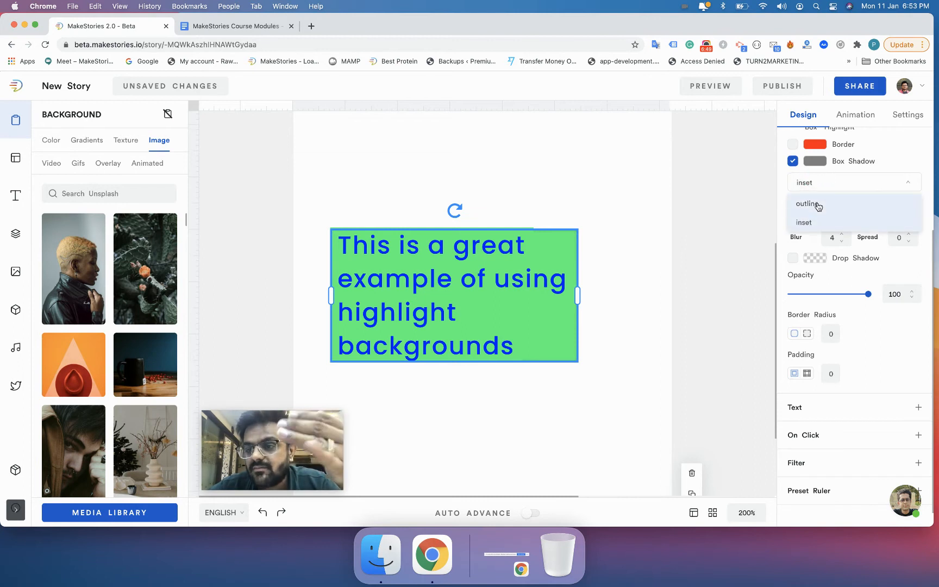
pyautogui.click(818, 204)
pyautogui.click(619, 329)
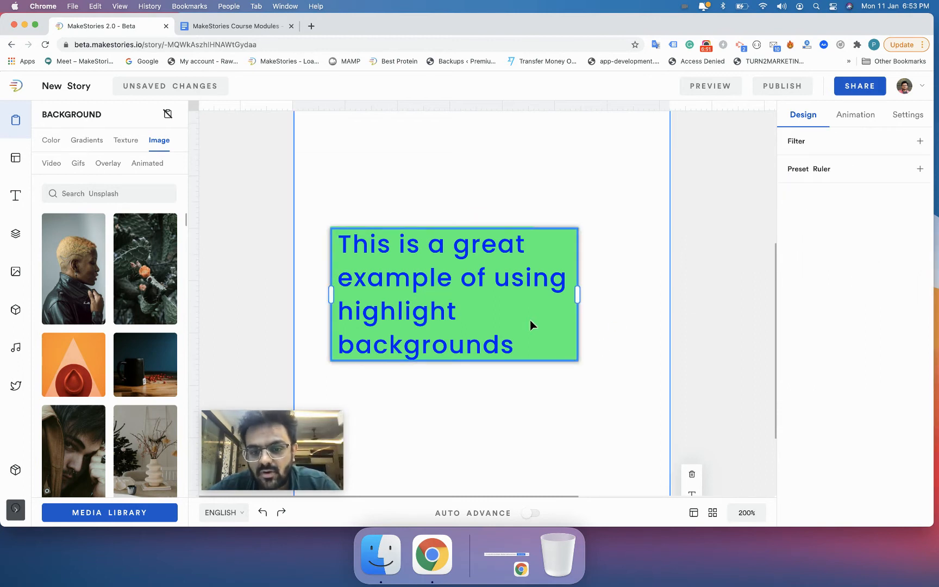
pyautogui.click(527, 314)
# Step: Set the box shadow's X offset to 5
pyautogui.click(837, 193)
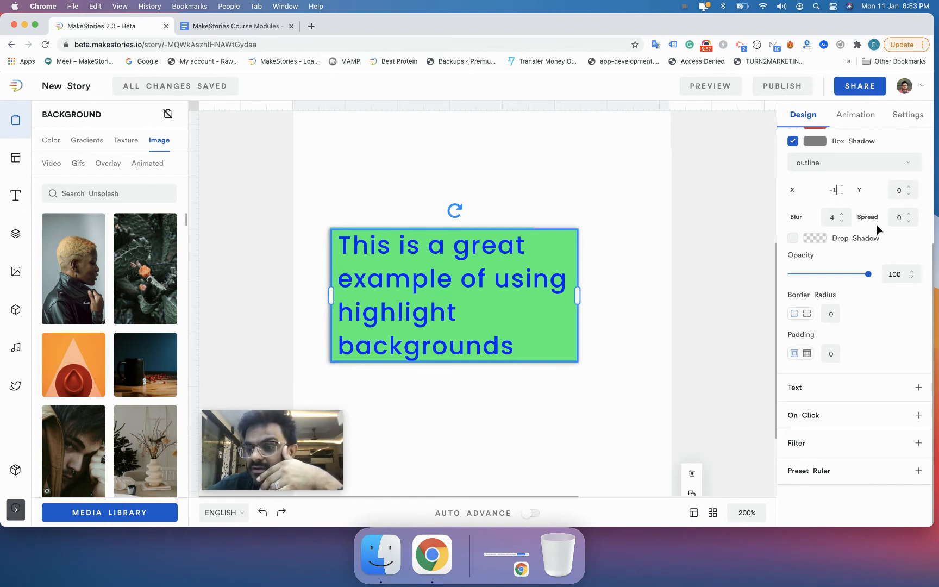
pyautogui.click(828, 193)
pyautogui.press('Up')
pyautogui.press('Up')
pyautogui.press('Up')
pyautogui.press('Up')
pyautogui.press('Up')
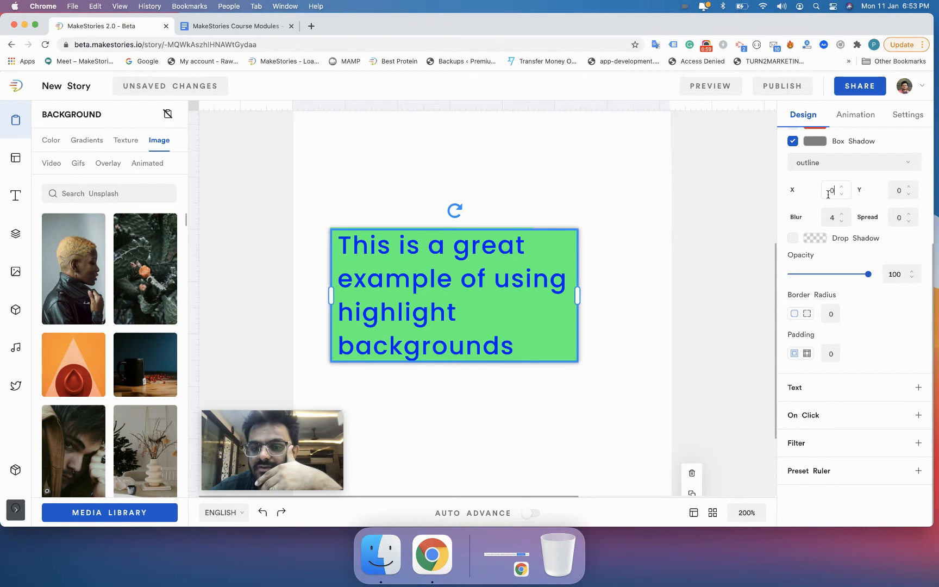
pyautogui.press('Up')
pyautogui.press('Up')
pyautogui.press('Up')
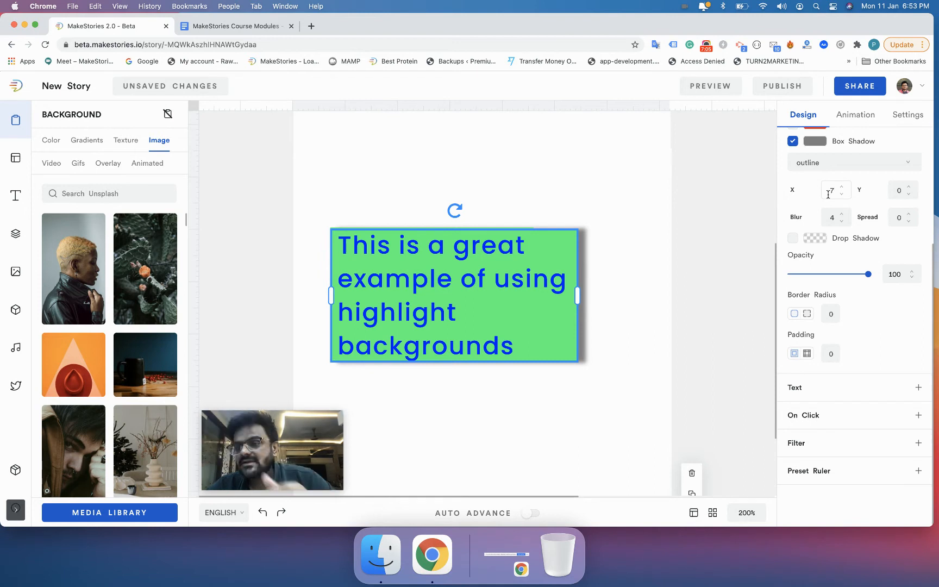
pyautogui.press('Down')
pyautogui.press('Down')
pyautogui.press('Down')
pyautogui.press('Down')
pyautogui.press('Down')
pyautogui.press('Down')
pyautogui.press('Down')
pyautogui.press('Down')
pyautogui.press('Down')
pyautogui.press('Down')
pyautogui.press('Down')
pyautogui.press('Down')
pyautogui.press('Down')
pyautogui.press('Down')
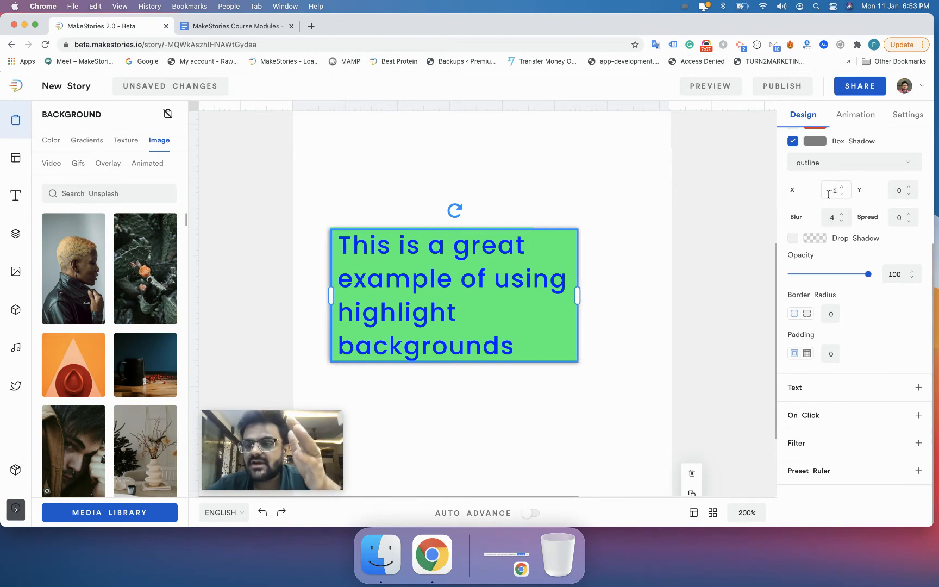
pyautogui.press('Up')
pyautogui.press('Up')
pyautogui.press('Up')
pyautogui.press('Up')
pyautogui.press('Up')
pyautogui.press('Up')
pyautogui.press('Up')
pyautogui.press('Up')
pyautogui.press('Up')
pyautogui.press('Up')
pyautogui.press('Up')
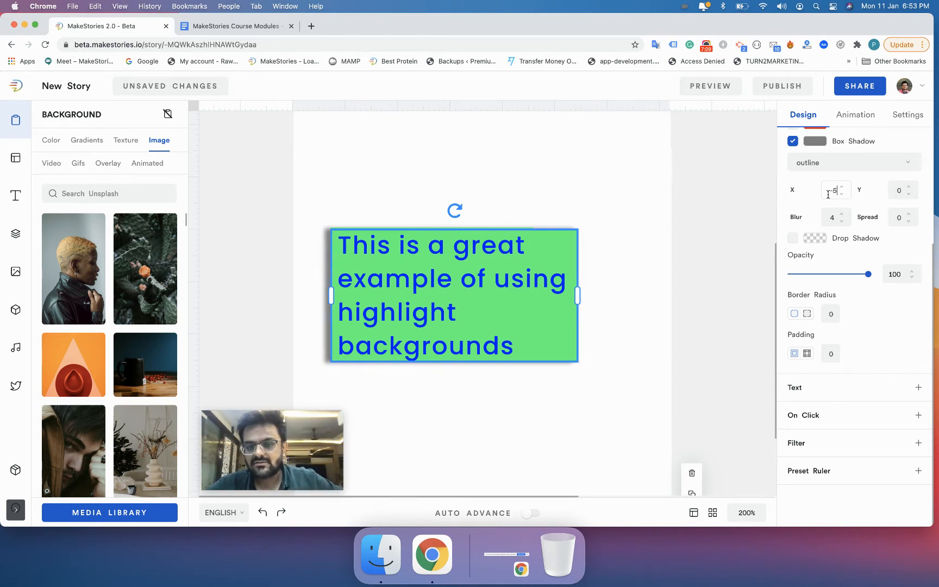
pyautogui.press('Up')
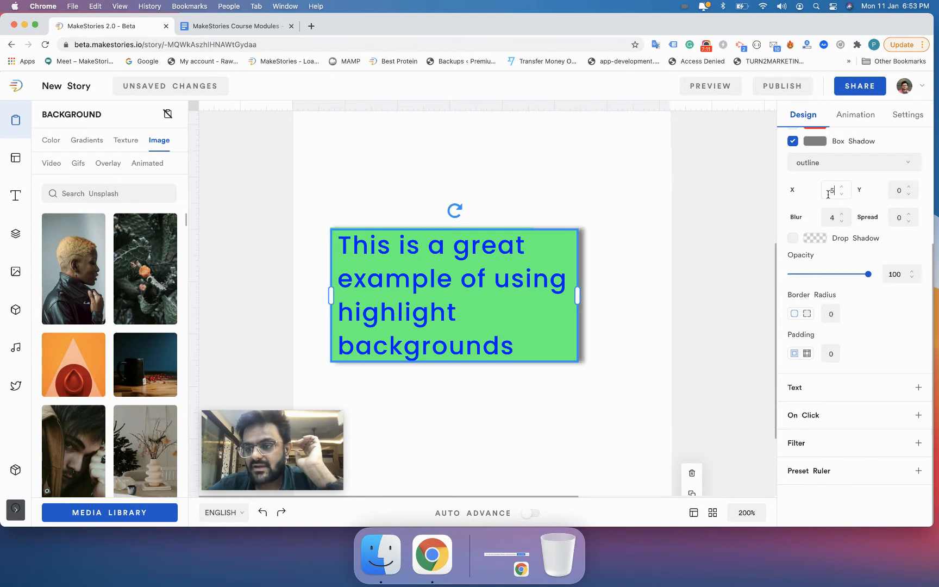
# Step: Try adjusting the box shadow's Y offset up and down
pyautogui.click(901, 191)
pyautogui.press('Down')
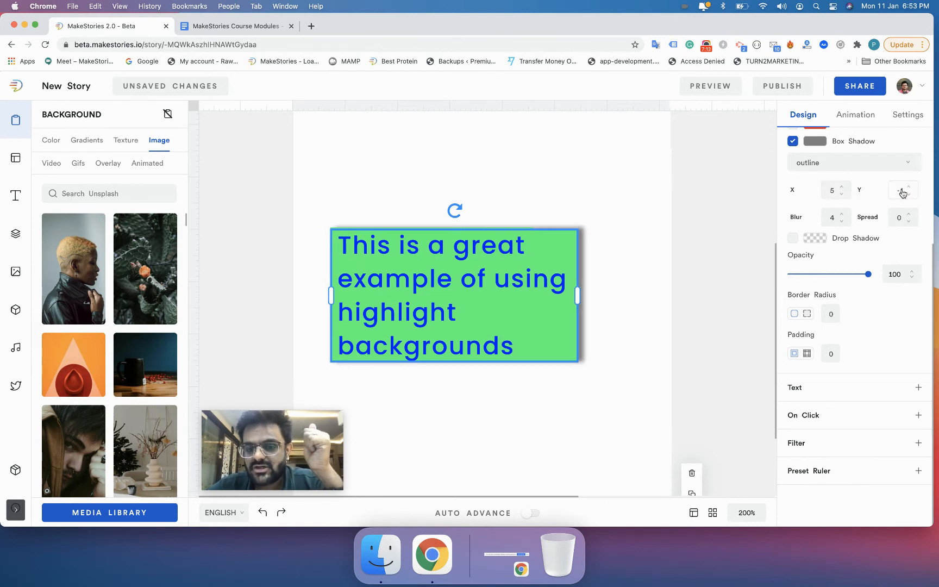
pyautogui.press('Up')
pyautogui.press('Up')
pyautogui.press('Up')
pyautogui.press('Up')
pyautogui.press('Up')
pyautogui.press('Up')
pyautogui.press('Up')
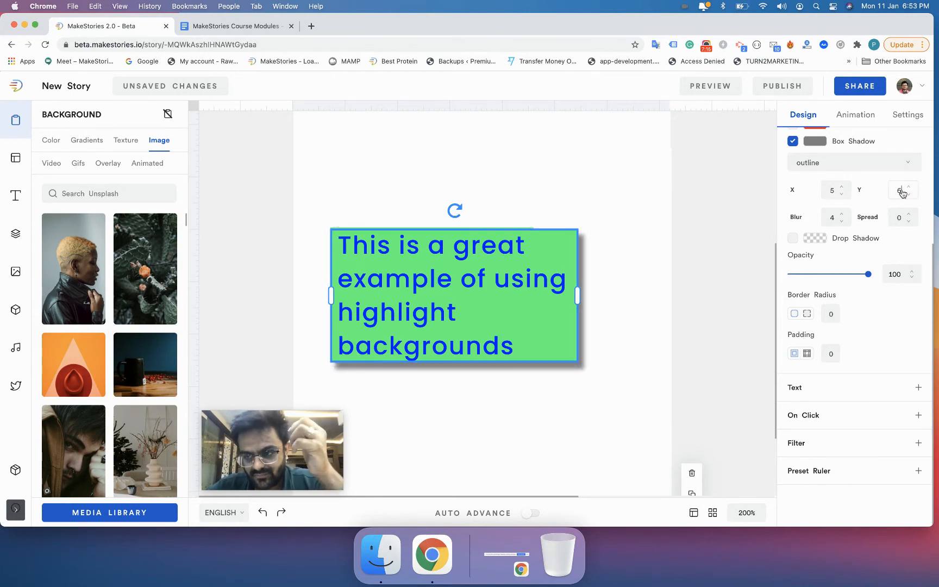
pyautogui.press('Down')
pyautogui.press('Down')
pyautogui.press('Down')
pyautogui.press('Down')
pyautogui.press('Down')
pyautogui.press('Down')
pyautogui.press('Down')
pyautogui.press('Down')
pyautogui.press('Down')
pyautogui.press('Down')
pyautogui.press('Down')
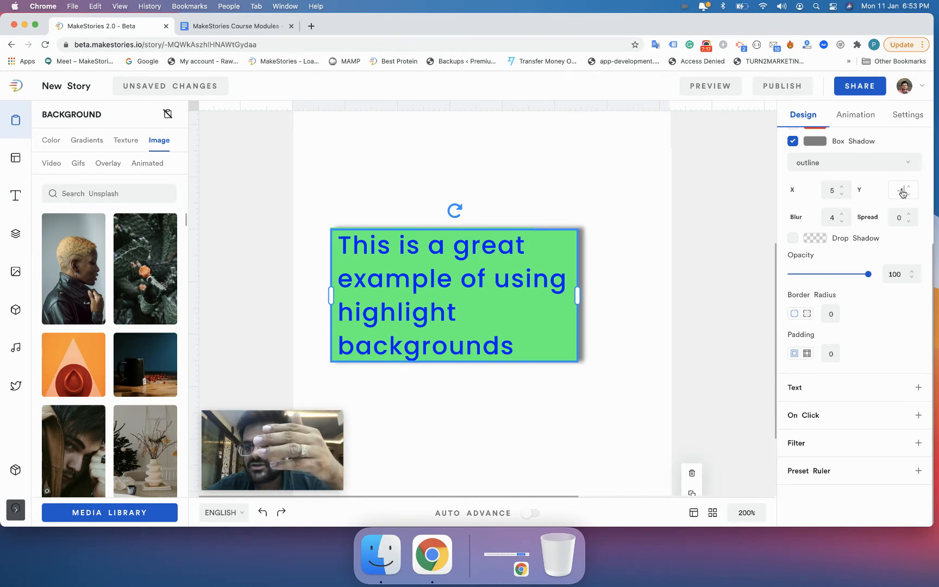
pyautogui.press('Down')
pyautogui.press('Down')
pyautogui.press('Up')
pyautogui.press('Up')
pyautogui.press('Up')
pyautogui.press('Up')
pyautogui.press('Up')
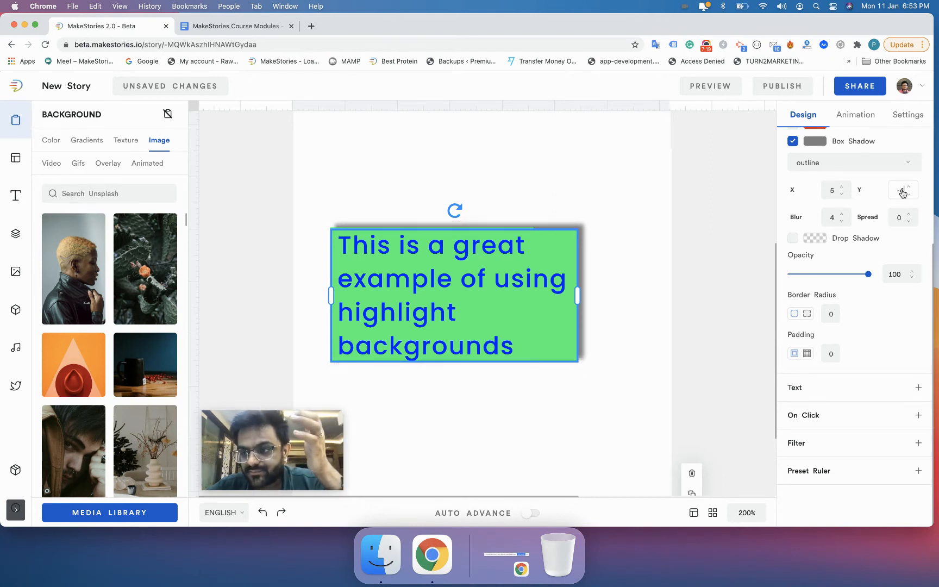
pyautogui.press('Up')
pyautogui.press('Up')
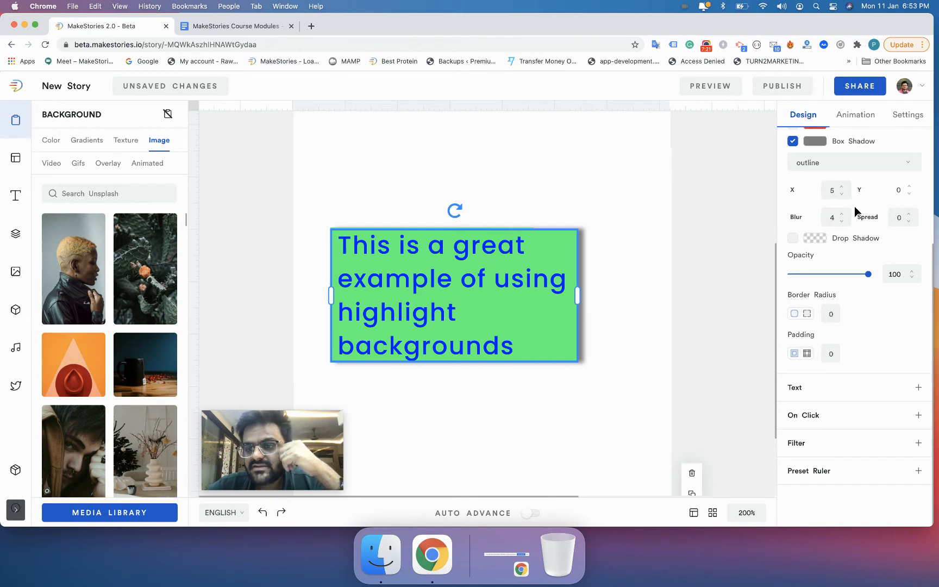
# Step: Set the box shadow's blur to 7
pyautogui.click(834, 218)
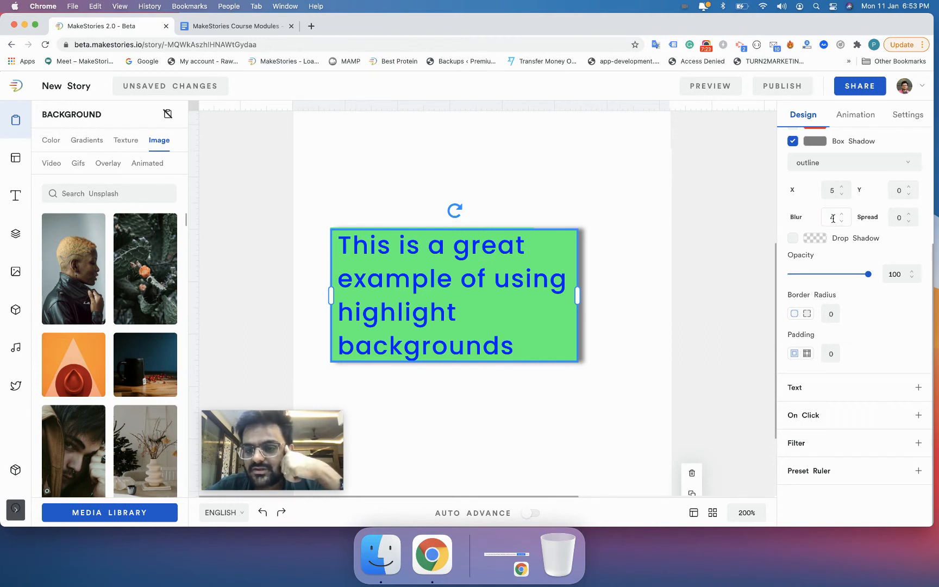
pyautogui.press('Down')
pyautogui.press('Down')
pyautogui.press('Down')
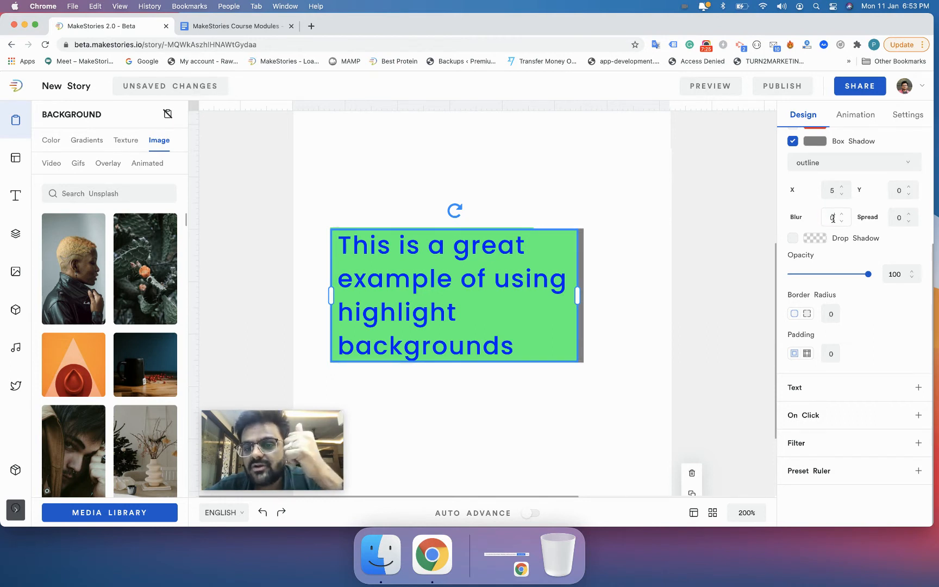
pyautogui.press('Up')
pyautogui.press('Up')
pyautogui.press('Up')
pyautogui.press('Up')
pyautogui.press('Up')
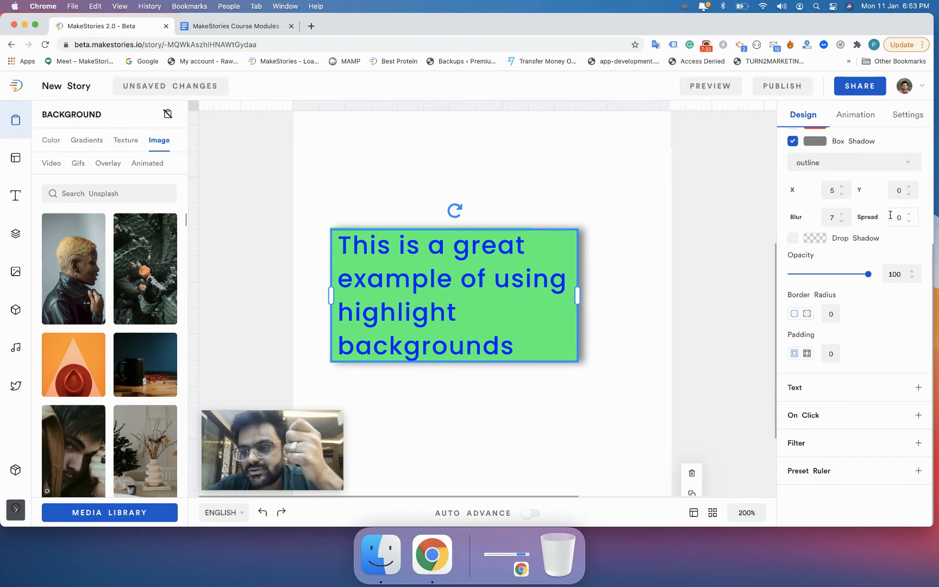
# Step: Set the box shadow's spread to 4
pyautogui.press('Up')
pyautogui.press('Up')
pyautogui.press('Up')
pyautogui.press('Up')
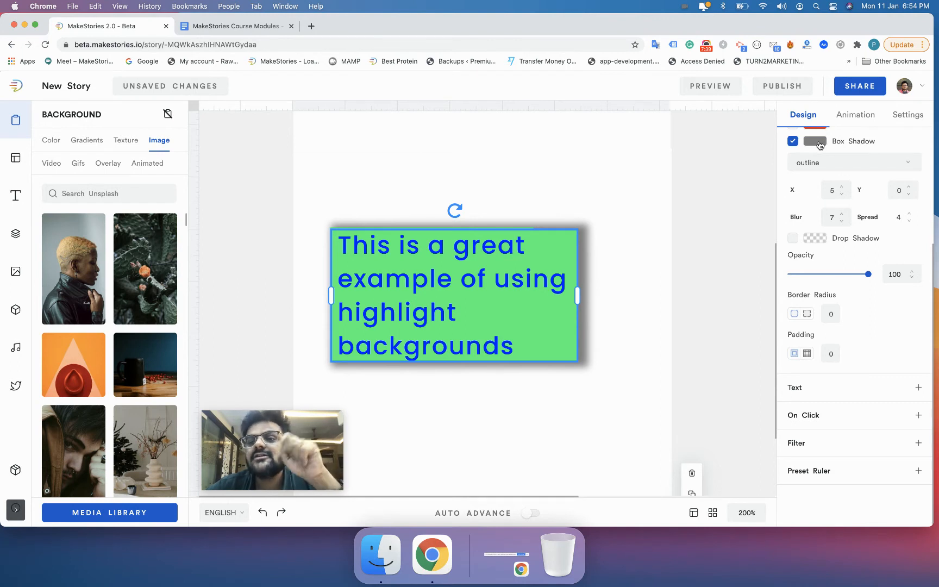
# Step: Change the box shadow colour to a translucent light pink, then turn the box shadow off
pyautogui.click(820, 143)
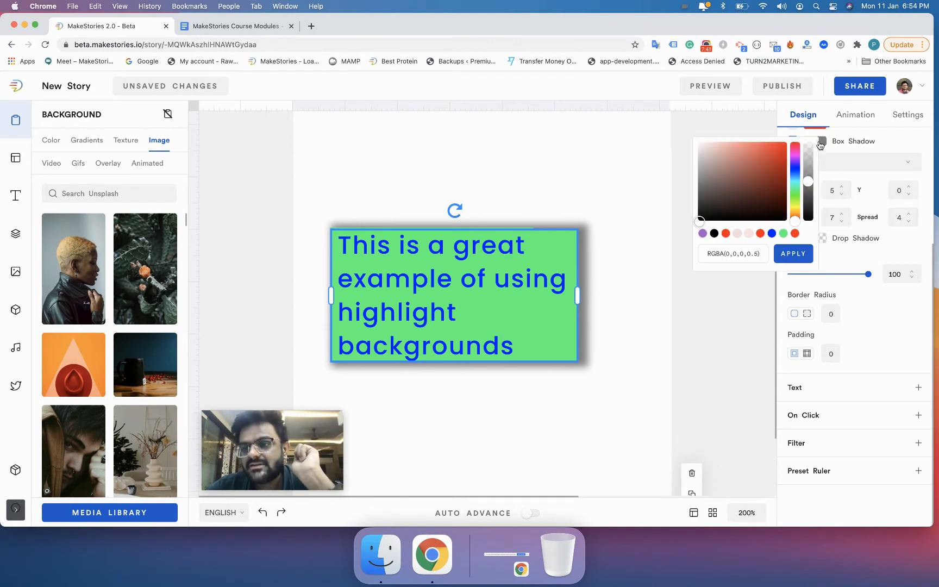
pyautogui.moveTo(735, 159); pyautogui.dragTo(734, 142)
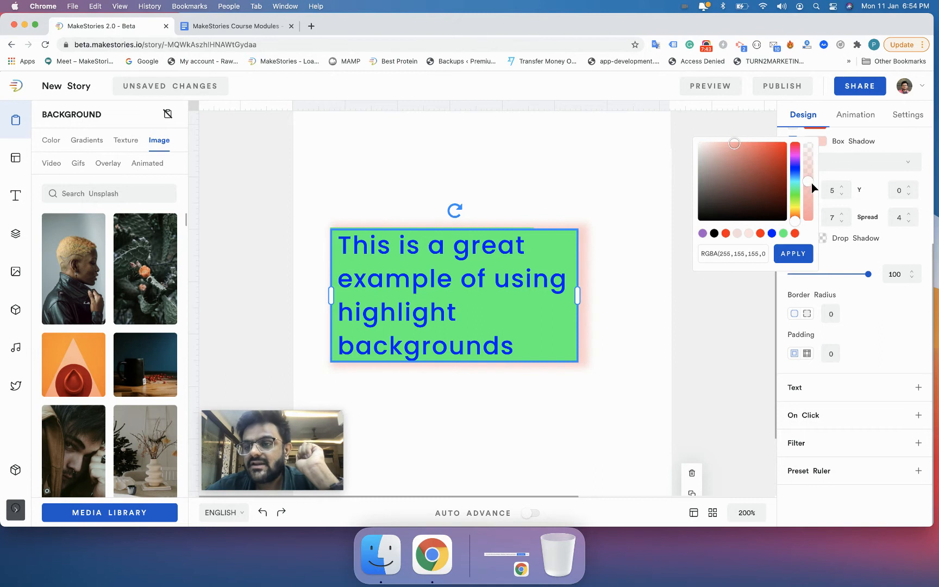
pyautogui.moveTo(811, 183); pyautogui.dragTo(810, 162)
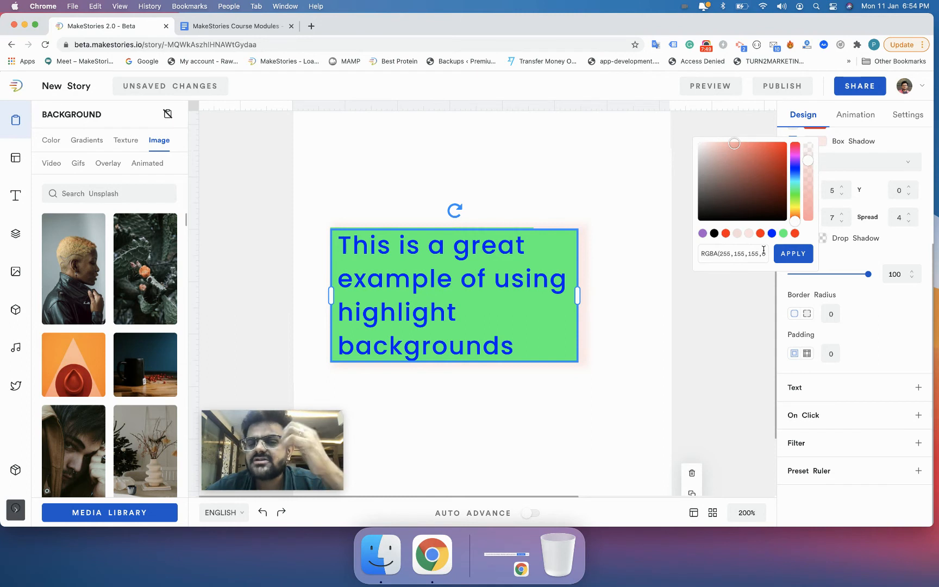
pyautogui.click(846, 148)
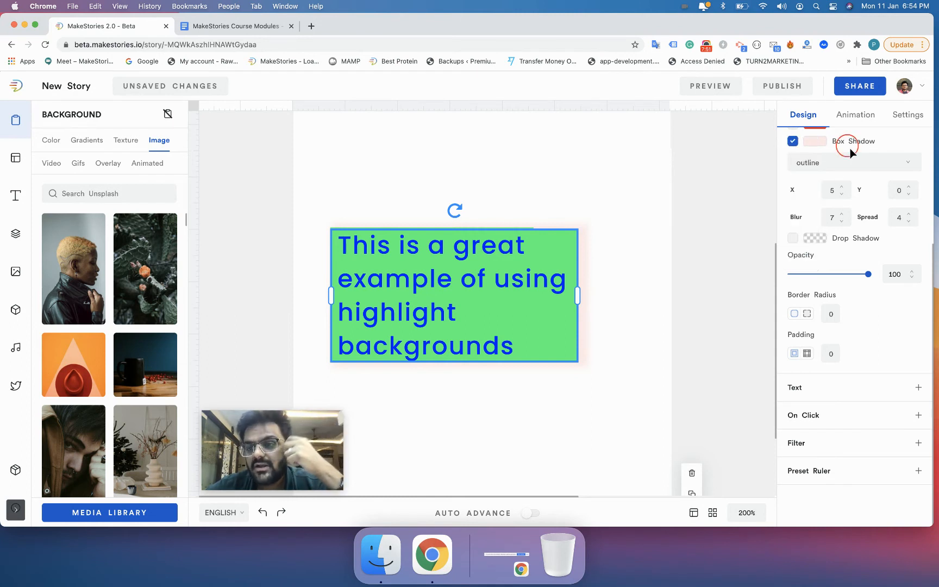
pyautogui.click(793, 142)
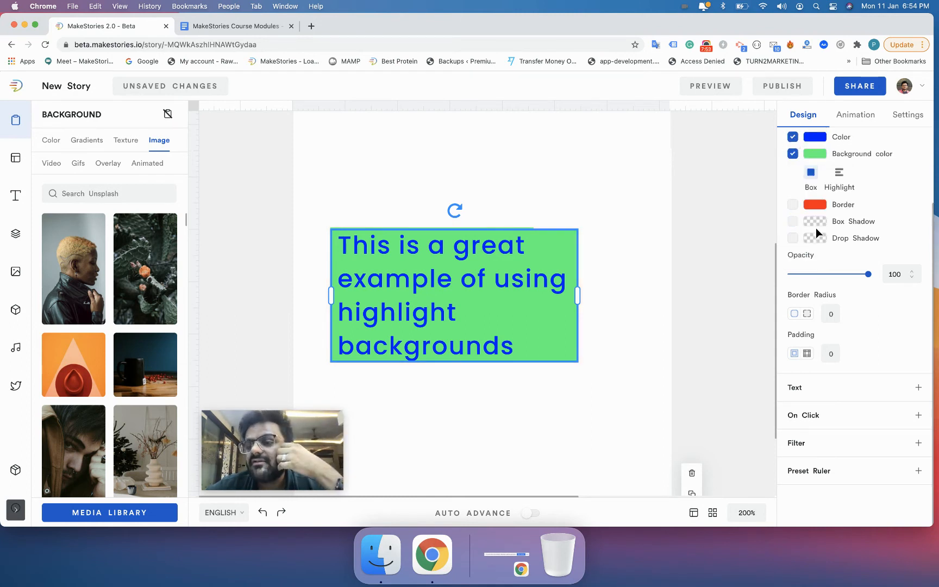
# Step: Switch the text background colour to the Highlight style
pyautogui.scroll(1, 816, 227)
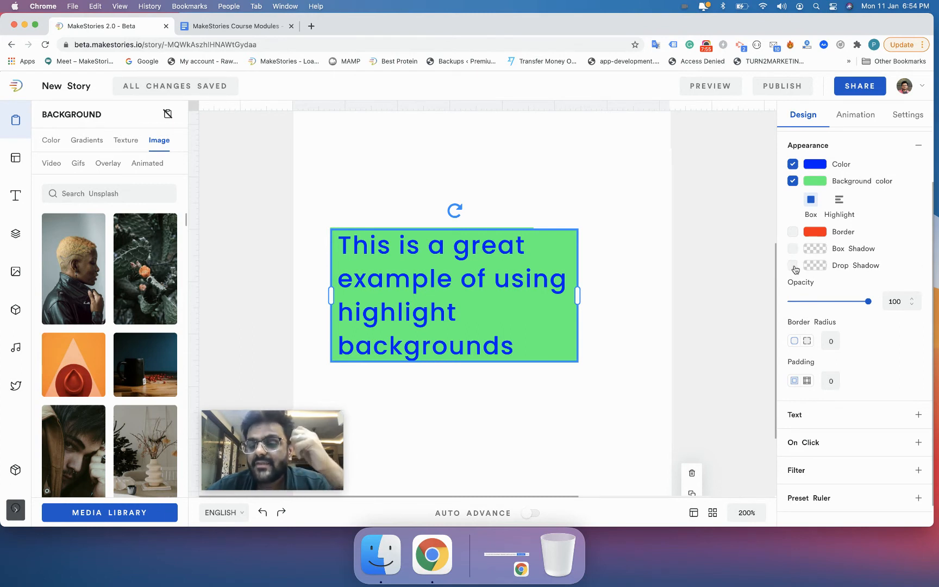
pyautogui.click(842, 202)
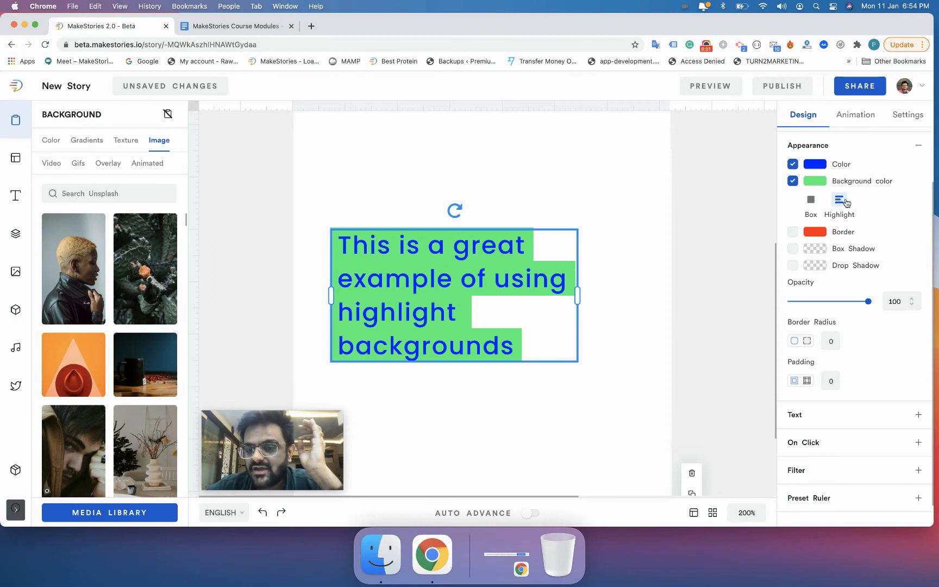
# Step: Enable the drop shadow on the text element and reselect the element
pyautogui.click(793, 265)
pyautogui.click(704, 310)
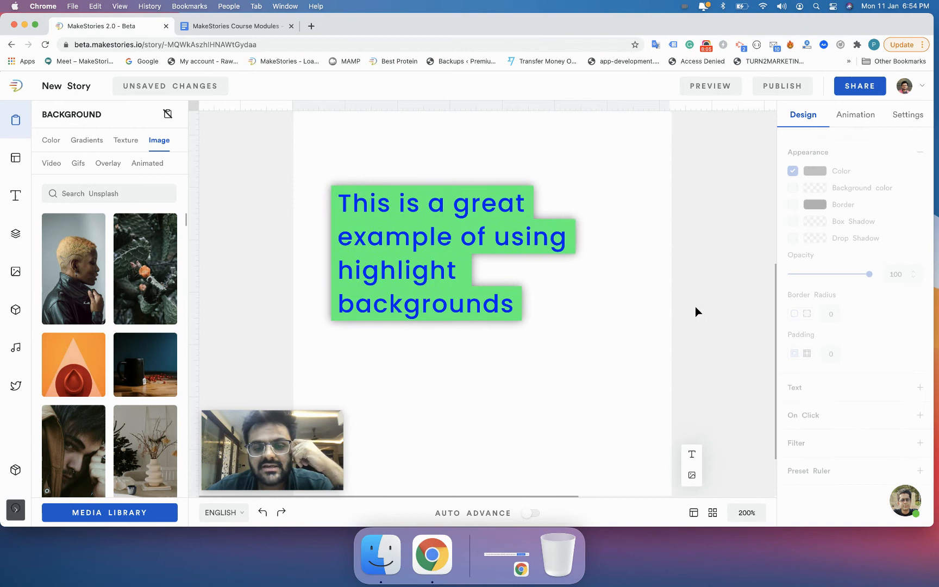
pyautogui.click(537, 306)
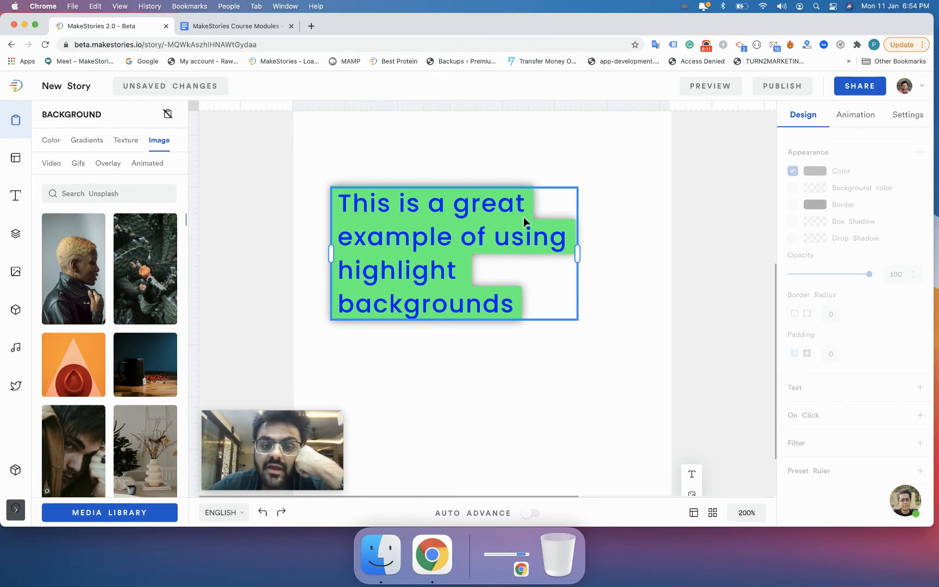
# Step: Try adjusting the drop shadow's X and Y offsets up and down
pyautogui.click(830, 283)
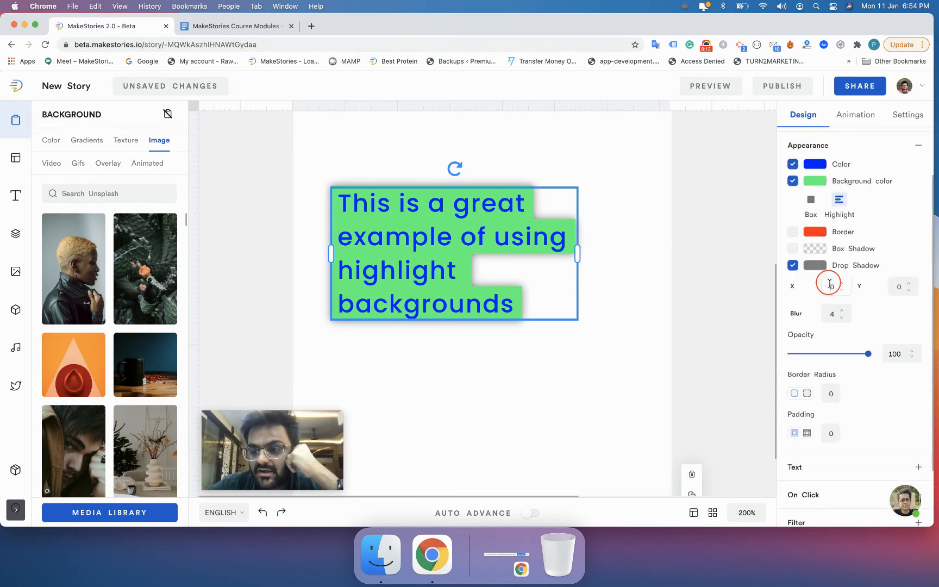
pyautogui.press('Up')
pyautogui.press('Up')
pyautogui.press('Up')
pyautogui.press('Up')
pyautogui.press('Up')
pyautogui.press('Up')
pyautogui.press('Up')
pyautogui.press('Down')
pyautogui.press('Down')
pyautogui.press('Down')
pyautogui.press('Down')
pyautogui.press('Down')
pyautogui.press('Down')
pyautogui.press('Down')
pyautogui.press('Tab')
pyautogui.press('Down')
pyautogui.press('Down')
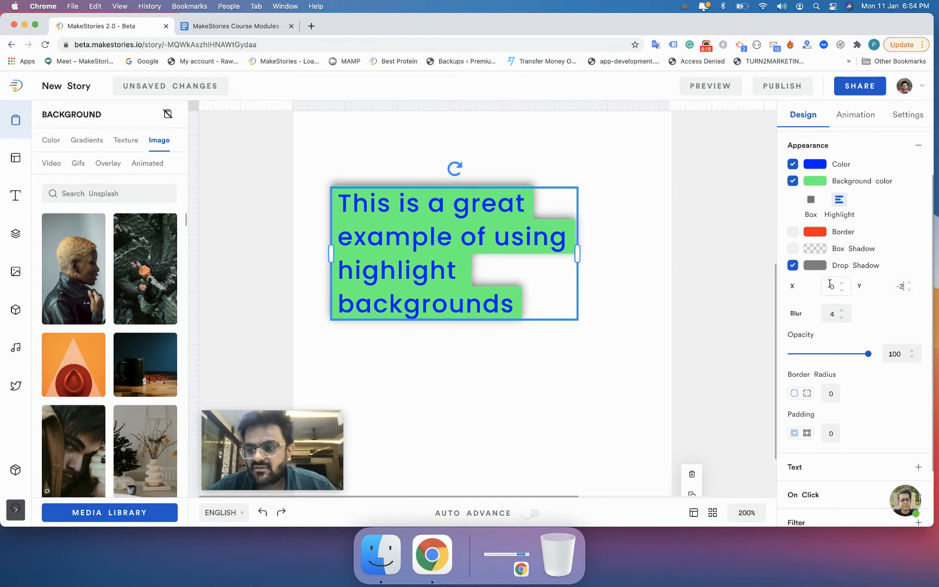
pyautogui.press('Up')
pyautogui.press('Up')
pyautogui.press('Up')
pyautogui.press('Up')
# Step: Try adjusting the drop shadow's blur up and down
pyautogui.press('Down')
pyautogui.press('Down')
pyautogui.click(836, 313)
pyautogui.press('Down')
pyautogui.press('Down')
pyautogui.press('Down')
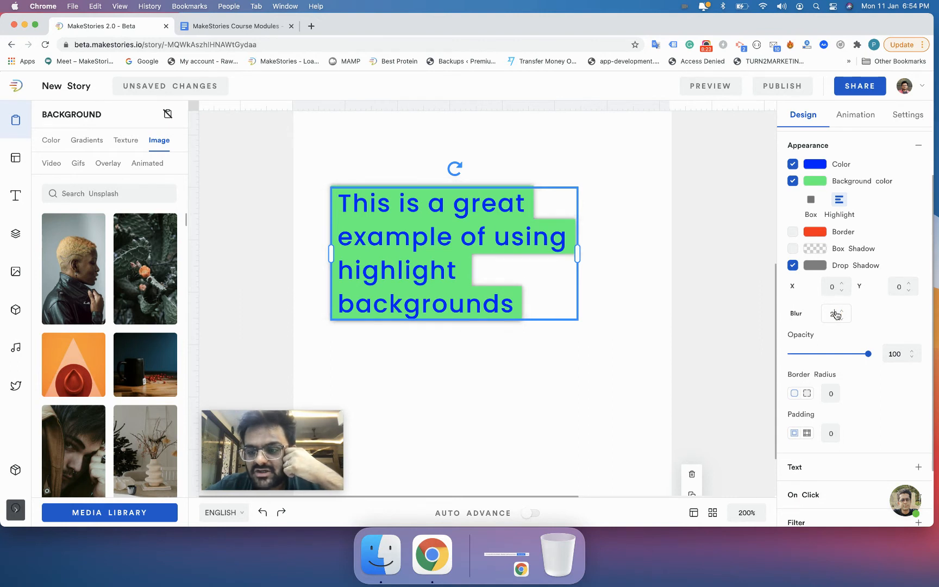
pyautogui.press('Down')
pyautogui.press('Up')
pyautogui.press('Up')
pyautogui.press('Up')
pyautogui.press('Up')
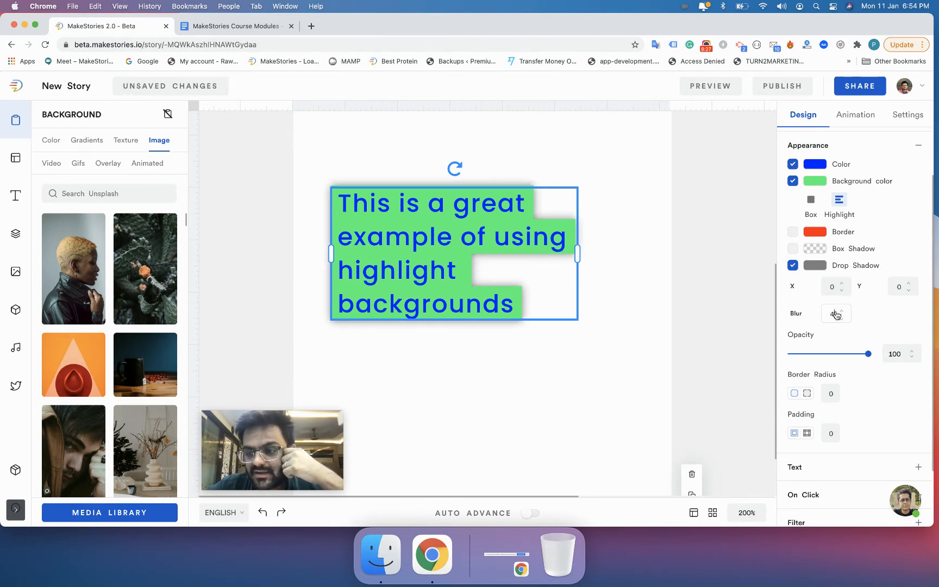
# Step: Set the drop shadow colour to a light pink and reselect the text element
pyautogui.click(816, 267)
pyautogui.moveTo(760, 301); pyautogui.dragTo(722, 267)
pyautogui.moveTo(803, 309)
pyautogui.mouseDown()
pyautogui.moveTo(803, 272)
pyautogui.moveTo(810, 353)
pyautogui.moveTo(804, 313)
pyautogui.mouseUp()
pyautogui.click(662, 330)
pyautogui.click(516, 274)
pyautogui.scroll(-3, 816, 234)
pyautogui.scroll(3, 827, 246)
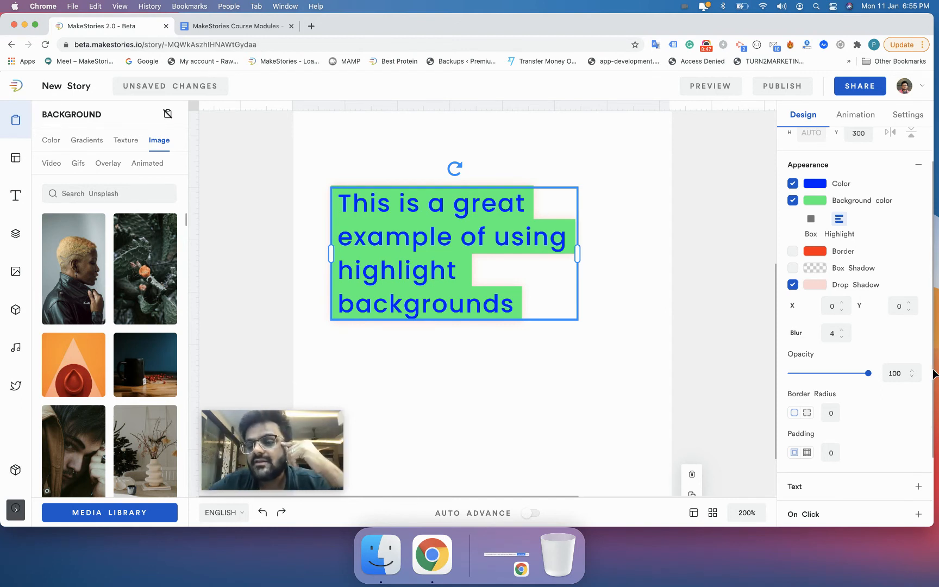
pyautogui.scroll(-2, 856, 413)
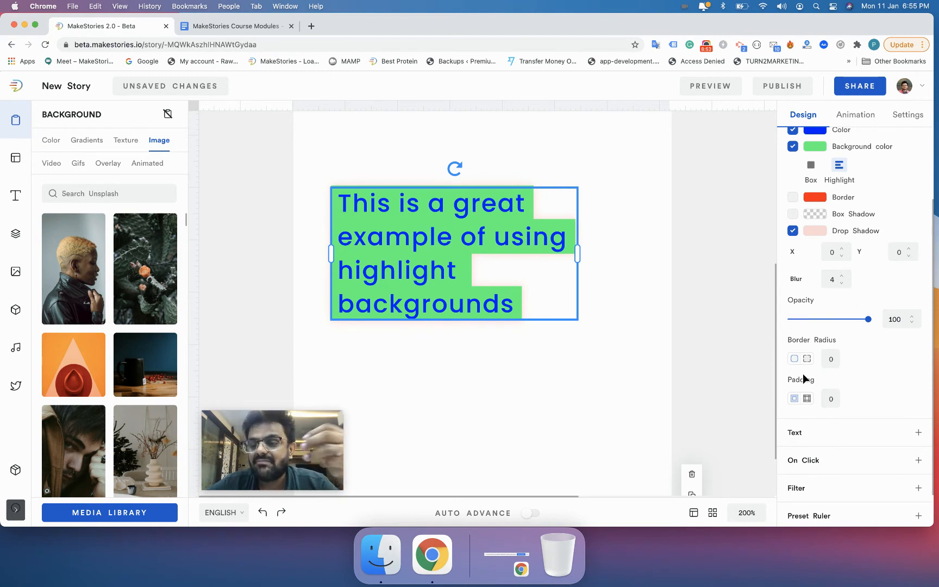
pyautogui.click(868, 320)
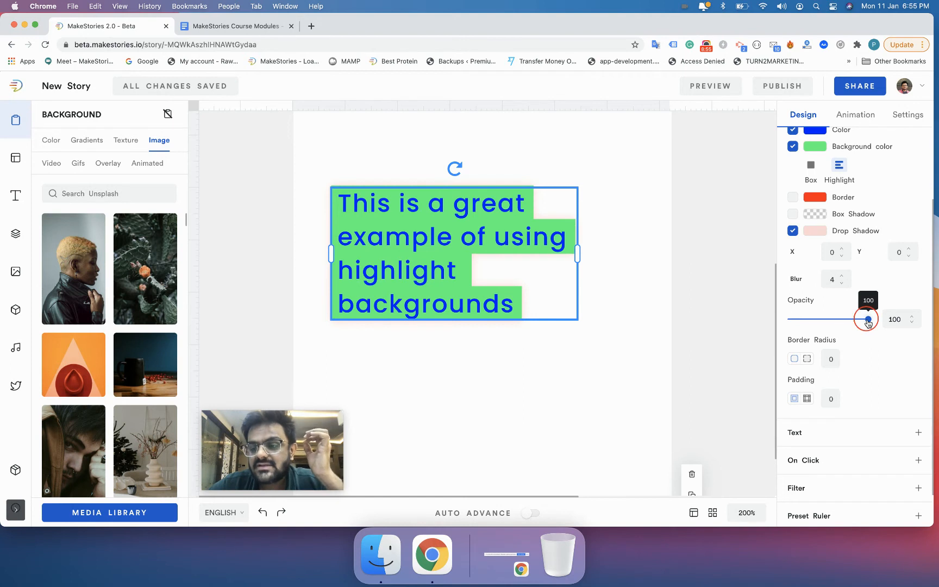
pyautogui.moveTo(869, 322)
pyautogui.mouseDown()
pyautogui.moveTo(803, 327)
pyautogui.moveTo(869, 320)
pyautogui.mouseUp()
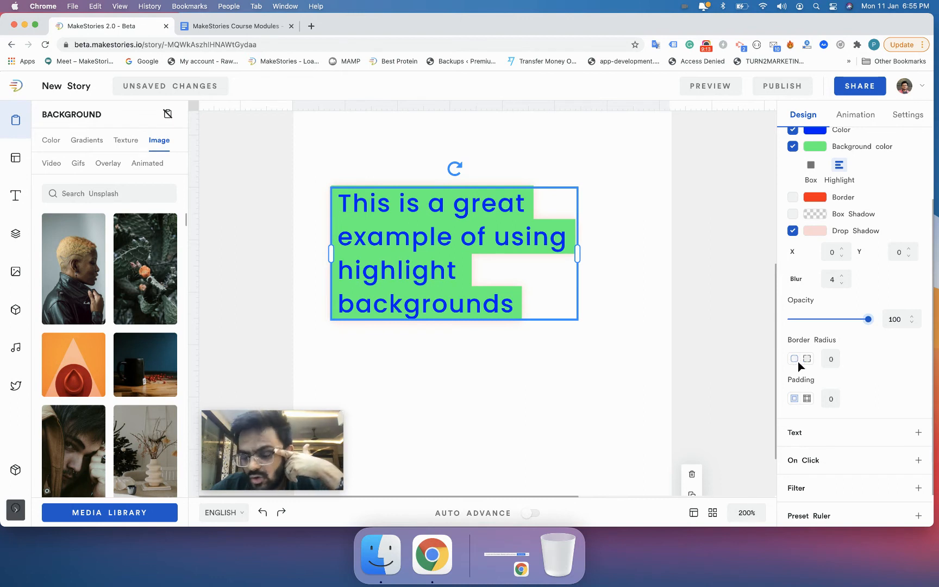
# Step: Set the text element's border radius to 6
pyautogui.click(831, 363)
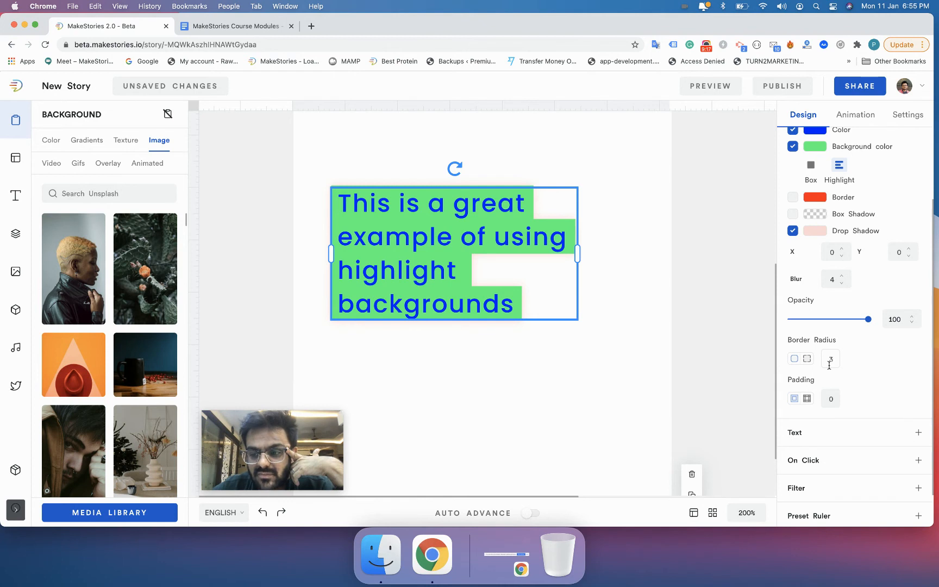
pyautogui.press('Up')
pyautogui.click(714, 369)
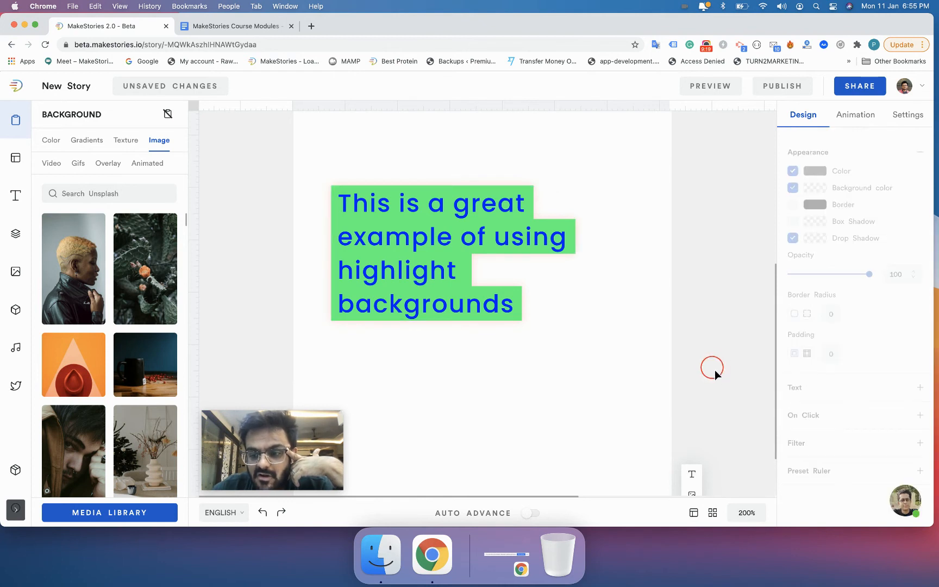
pyautogui.click(545, 313)
# Step: Turn off the drop shadow on the text element
pyautogui.scroll(-3, 548, 319)
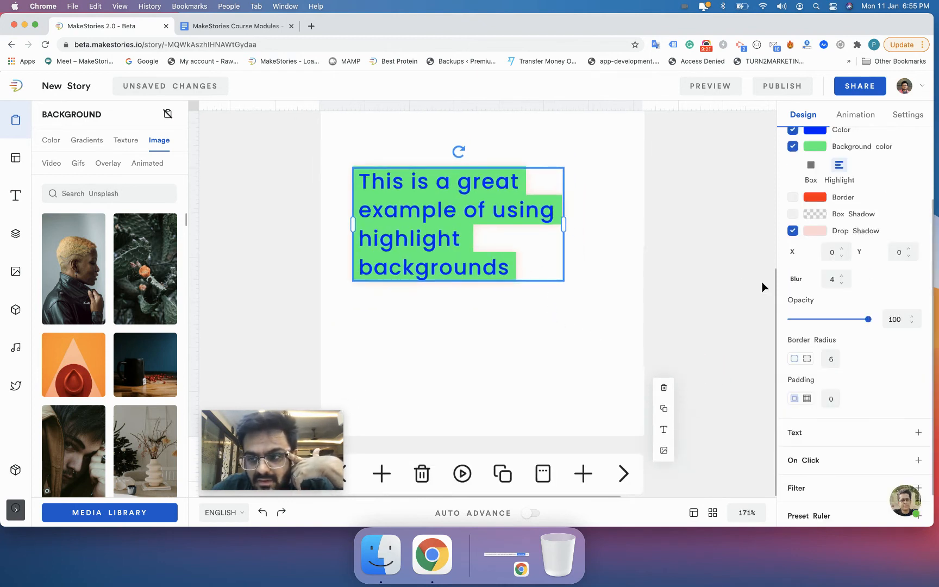
pyautogui.scroll(1, 765, 277)
pyautogui.click(792, 232)
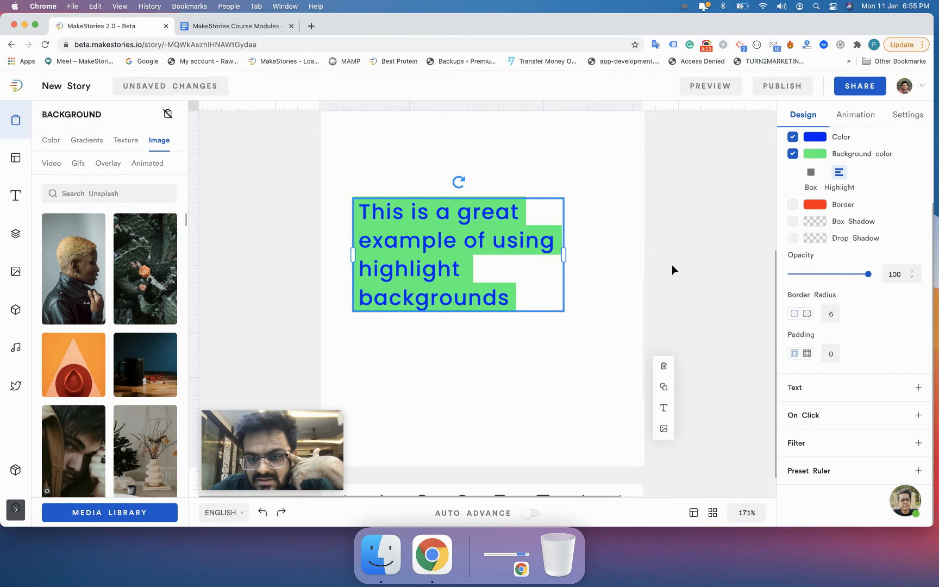
# Step: Lower the border radius to 4
pyautogui.click(829, 310)
pyautogui.press('Down')
pyautogui.press('Down')
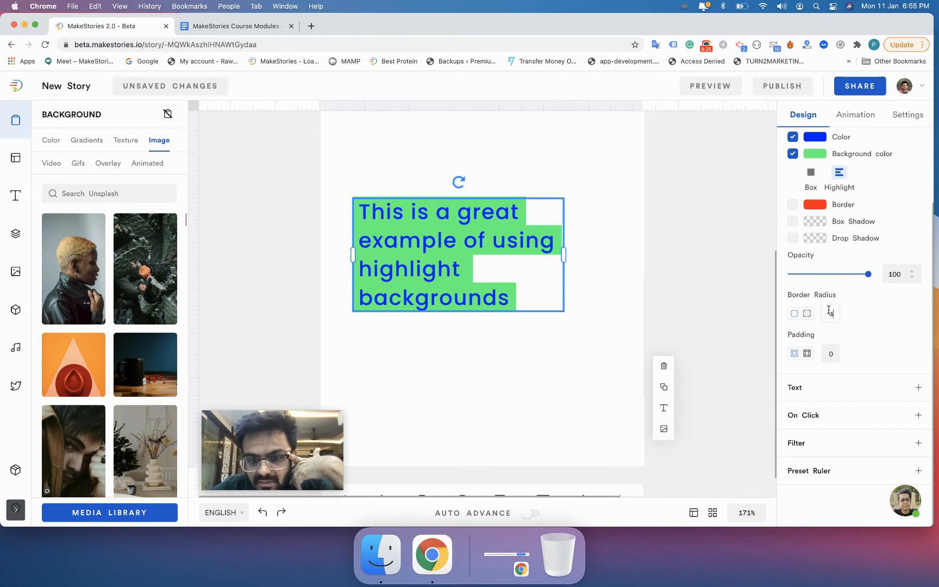
# Step: Toggle the background colour off and back on, and reapply the green fill
pyautogui.click(793, 154)
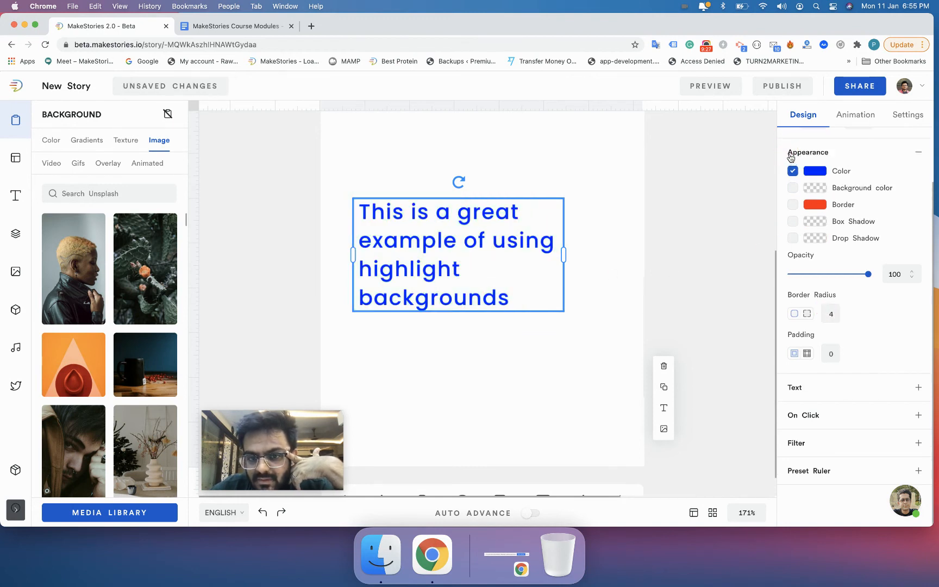
pyautogui.click(802, 158)
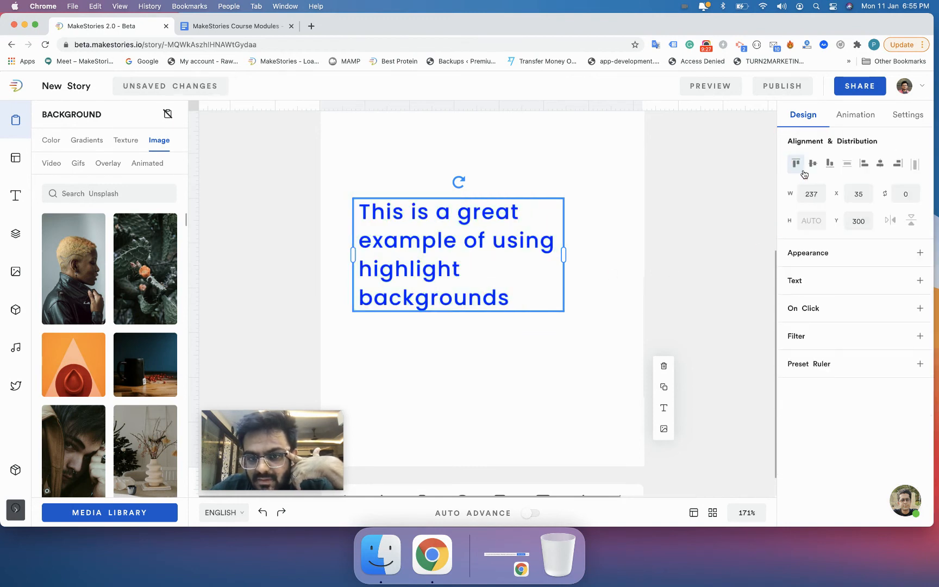
pyautogui.click(799, 257)
pyautogui.click(793, 288)
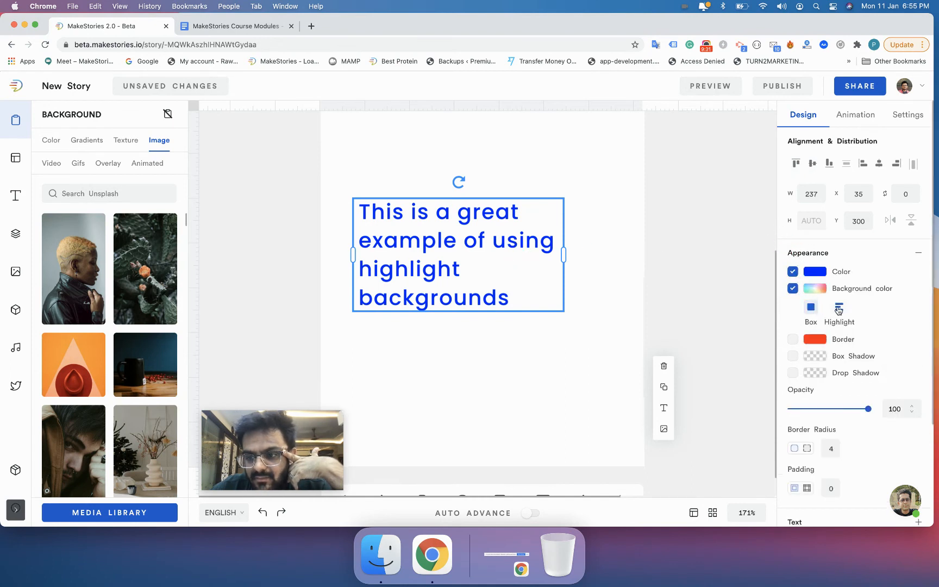
pyautogui.scroll(-1, 820, 405)
pyautogui.click(815, 264)
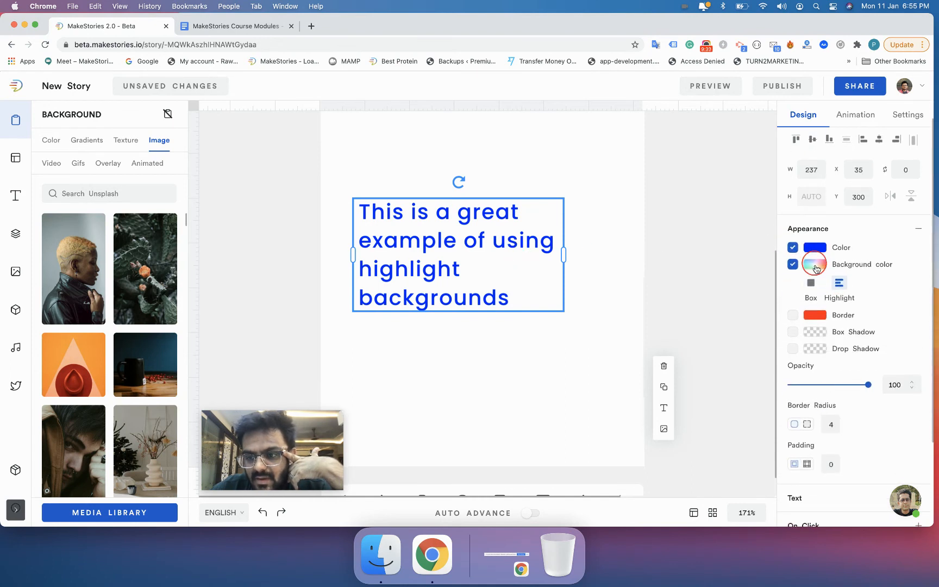
pyautogui.click(759, 272)
# Step: Set the border radius to 6 and deselect the element to preview it
pyautogui.click(790, 376)
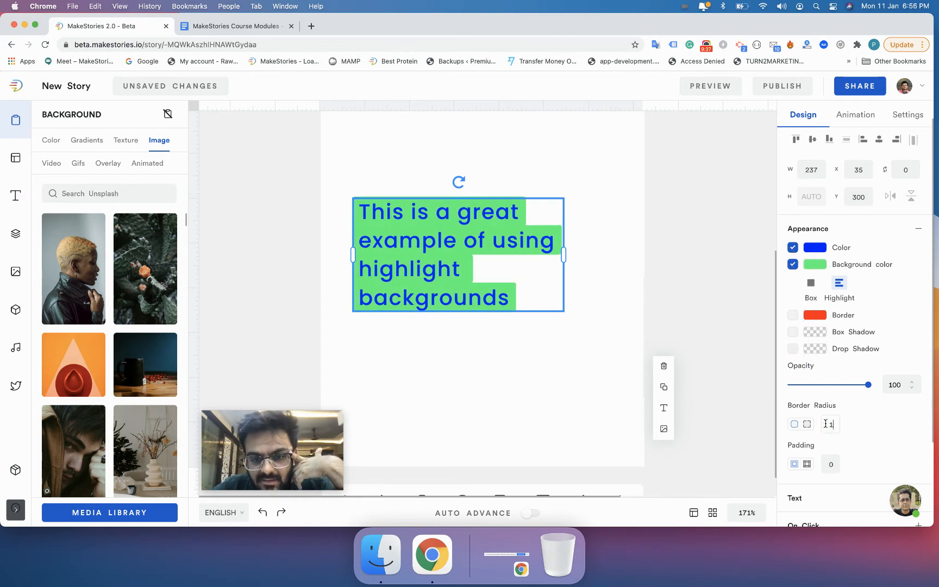
pyautogui.write('1')
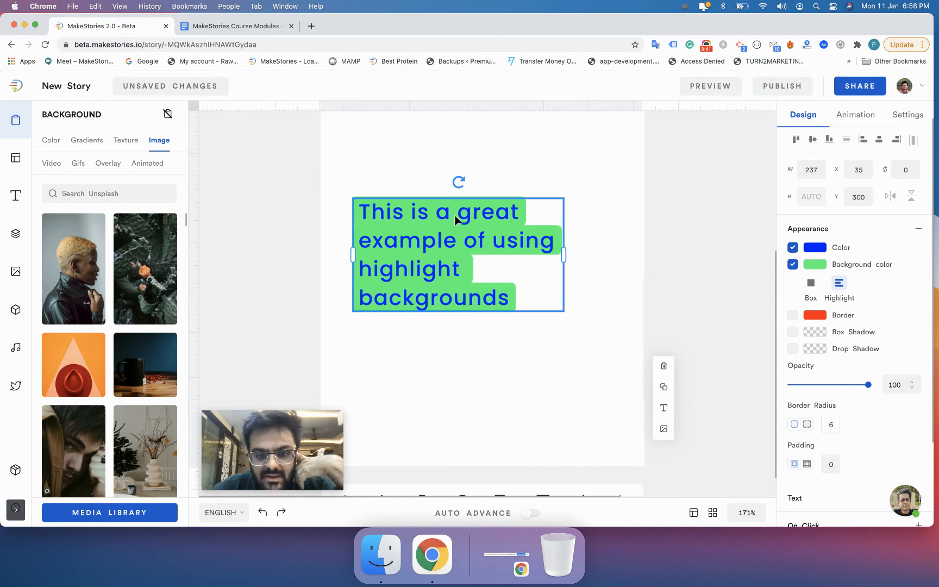
pyautogui.scroll(3, 455, 215)
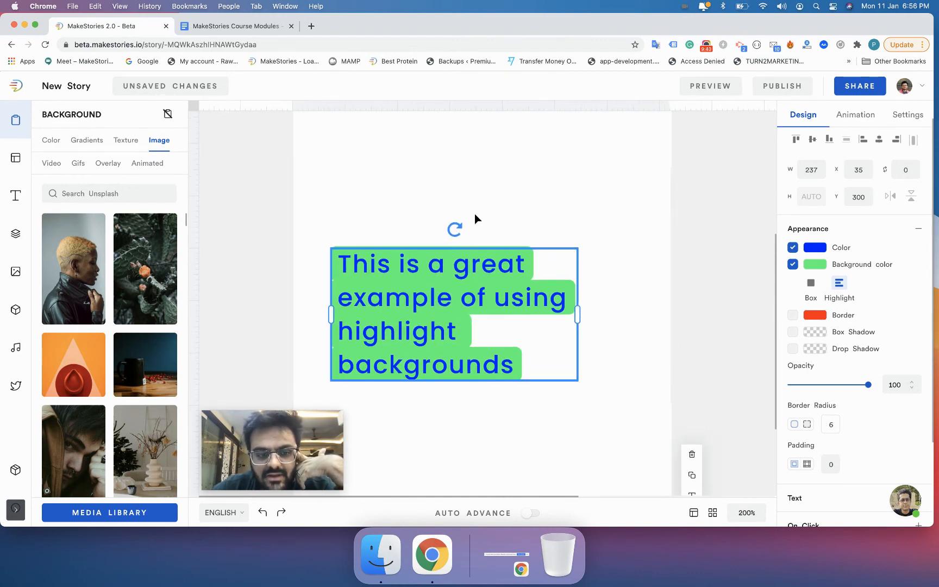
pyautogui.click(474, 214)
# Step: Open the separate per-corner border radius fields for the text element and examine each corner value
pyautogui.scroll(-2, 436, 291)
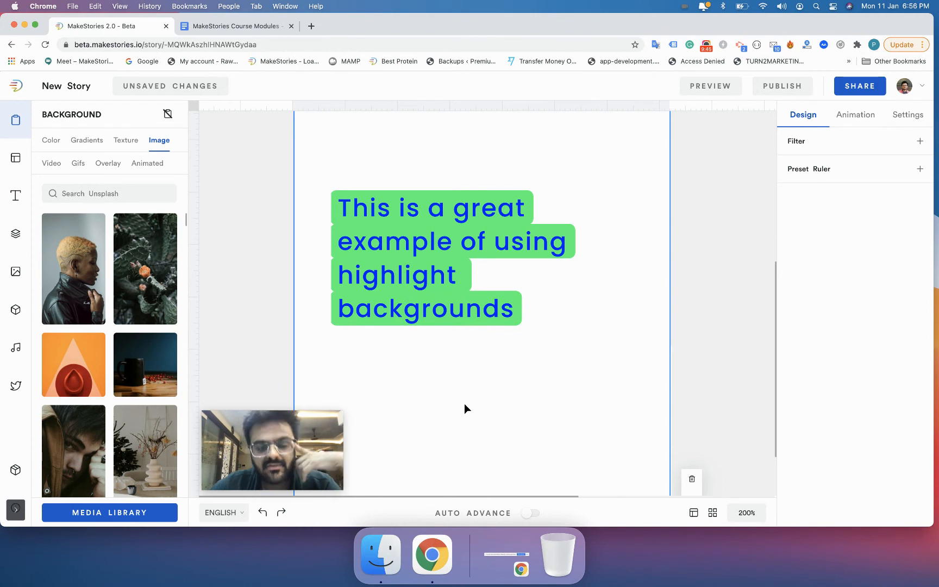
pyautogui.click(436, 298)
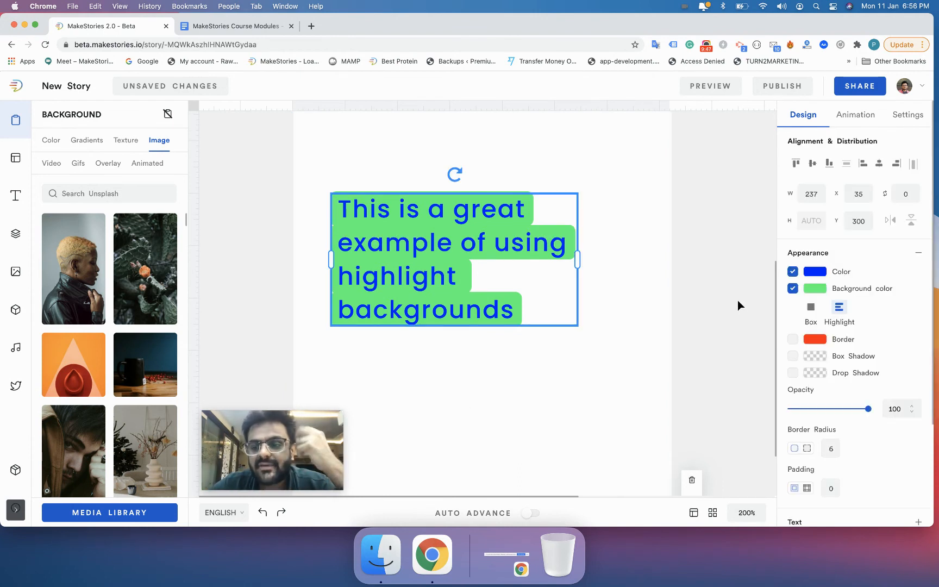
pyautogui.scroll(-1, 833, 415)
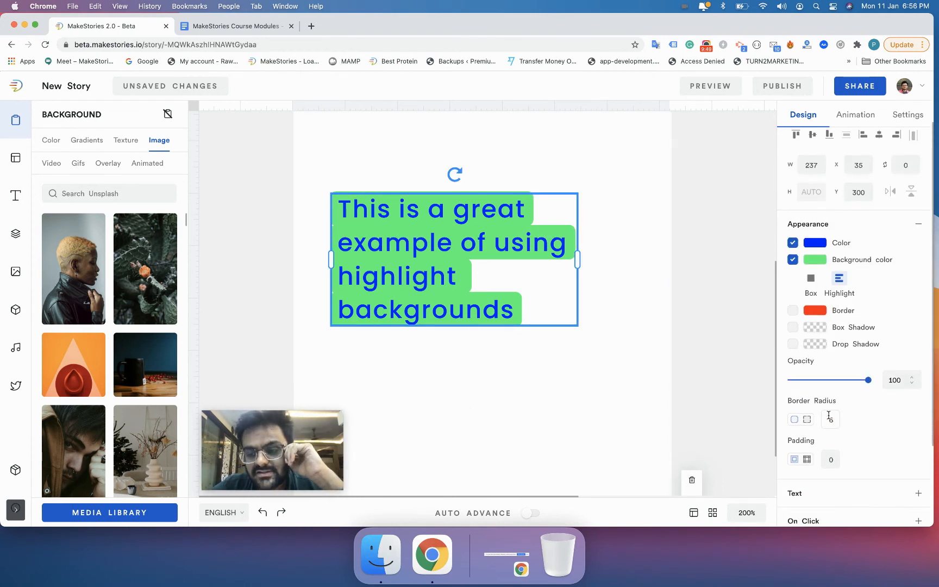
pyautogui.click(806, 420)
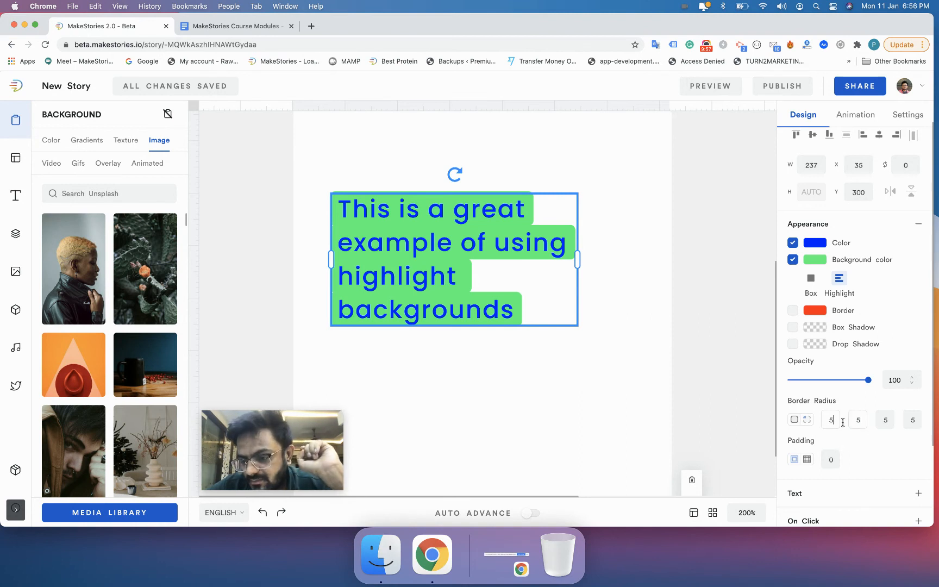
pyautogui.click(864, 423)
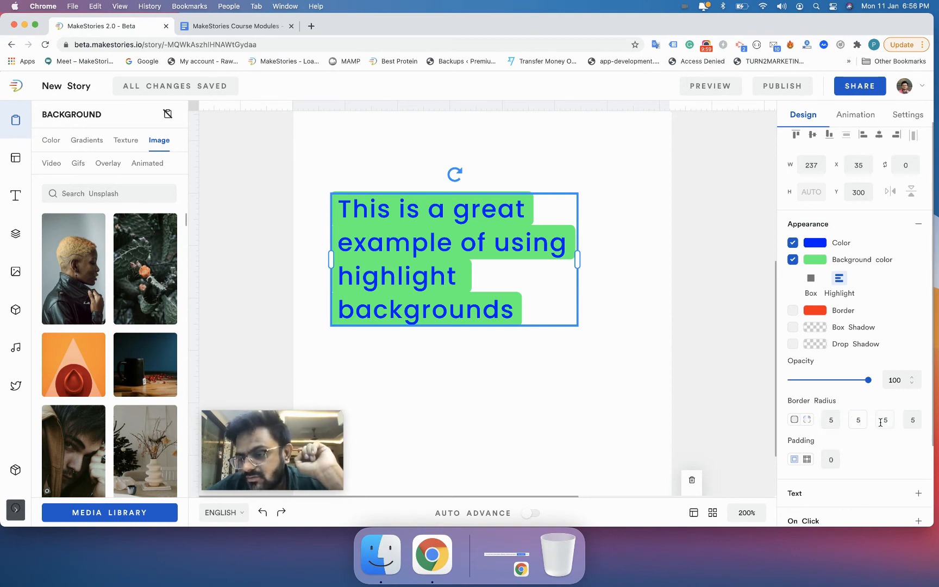
pyautogui.click(909, 420)
pyautogui.click(877, 420)
pyautogui.click(852, 425)
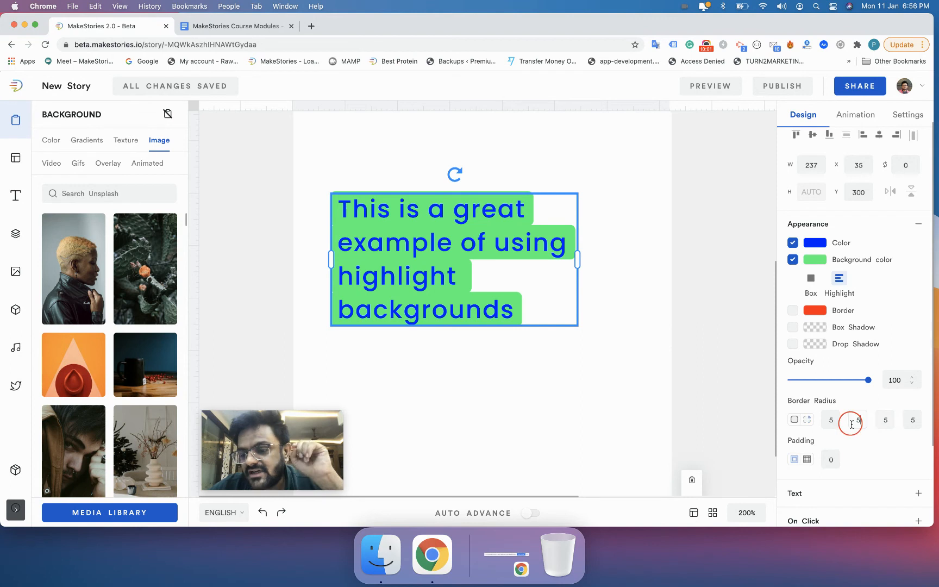
pyautogui.click(833, 420)
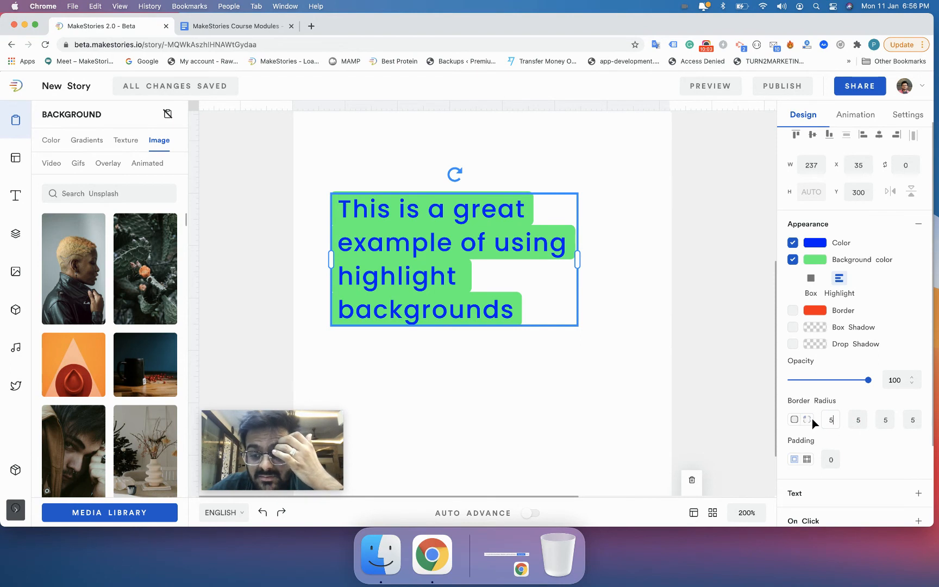
pyautogui.click(854, 421)
pyautogui.click(902, 420)
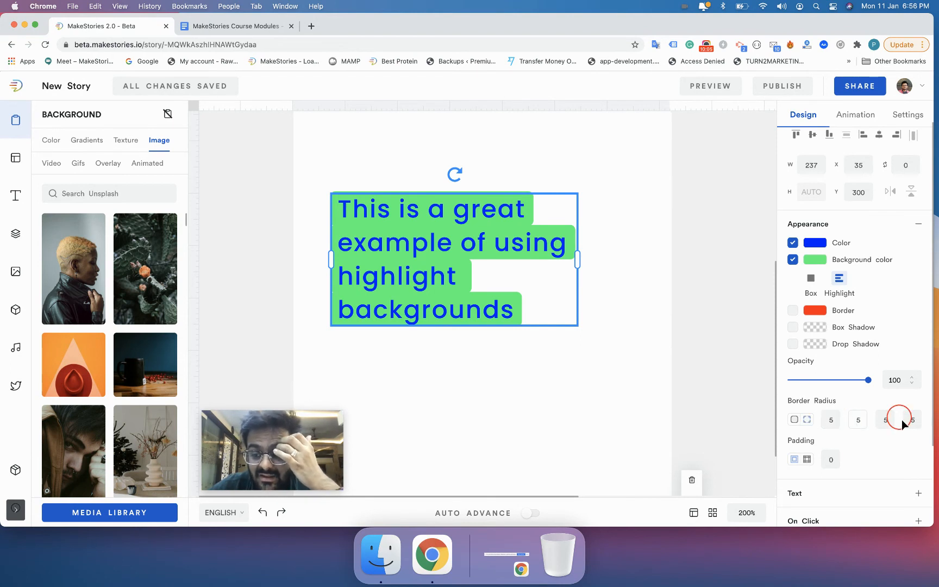
pyautogui.click(552, 365)
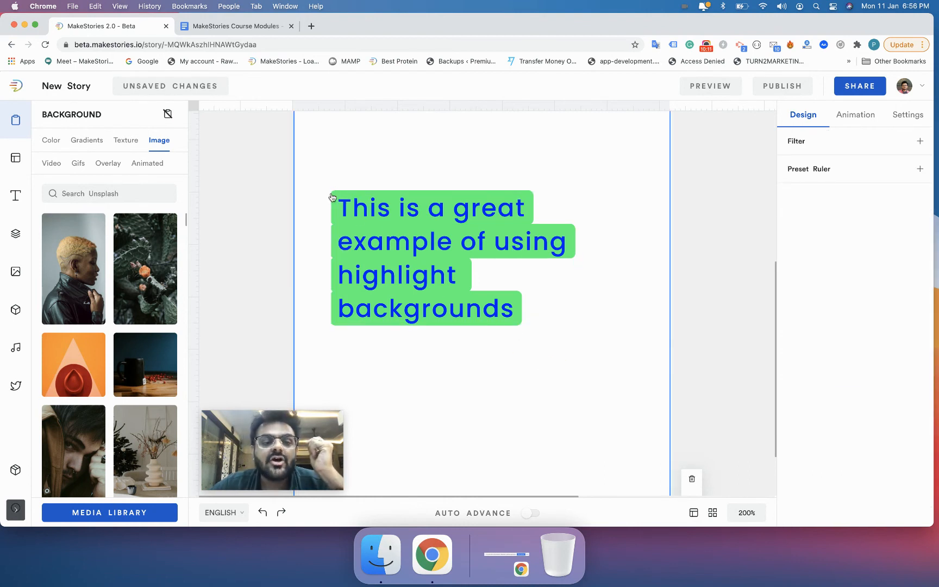
# Step: Set the first and third corner radii of the text element to 0, keeping the other corners at 5
pyautogui.click(388, 250)
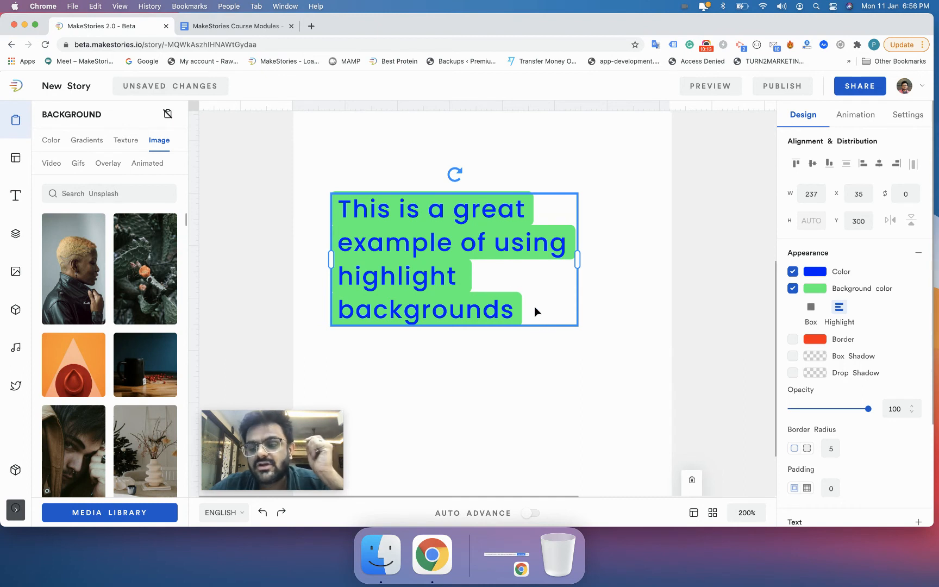
pyautogui.click(808, 454)
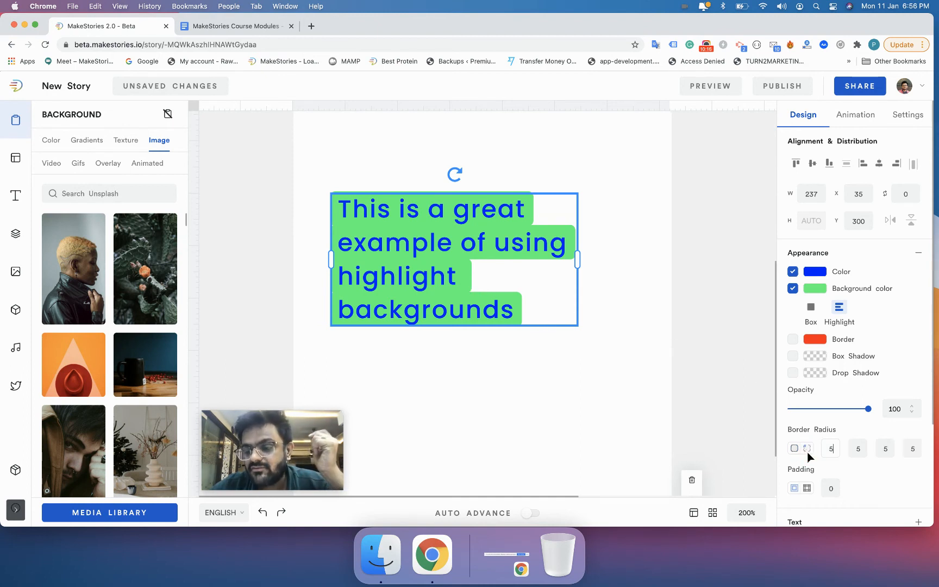
pyautogui.click(836, 452)
pyautogui.press('BackSpace')
pyautogui.write('4')
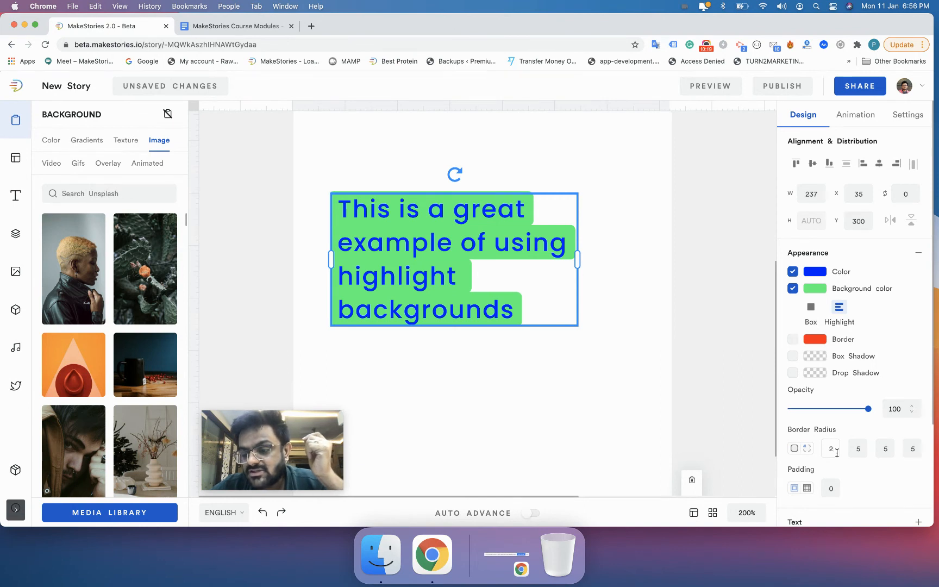
pyautogui.click(885, 449)
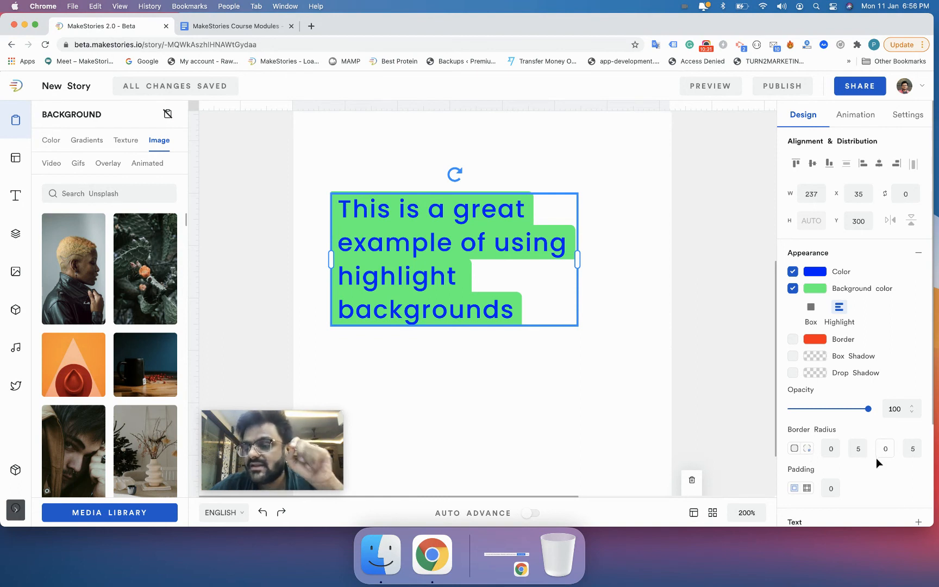
pyautogui.click(646, 420)
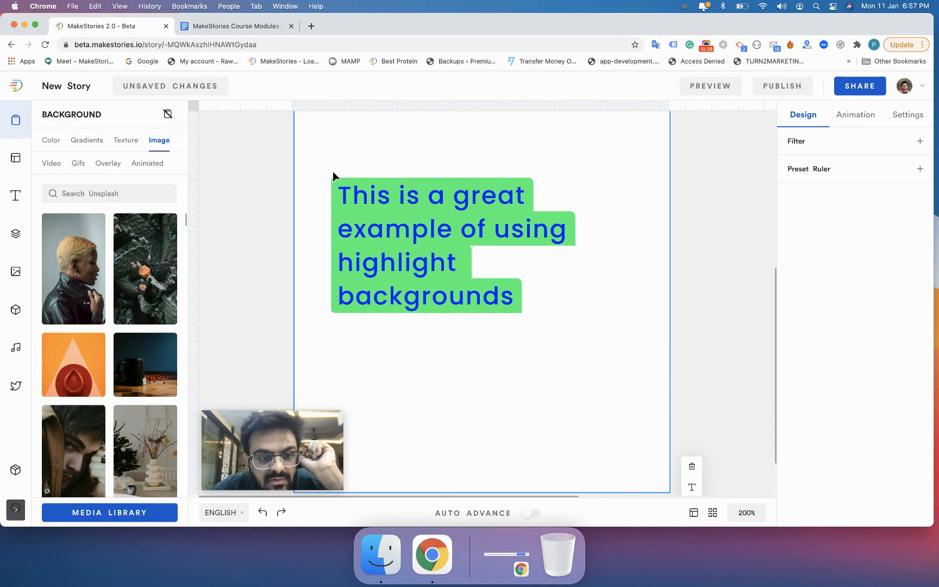
# Step: Switch the border radius back to a single uniform value of 5
pyautogui.click(487, 293)
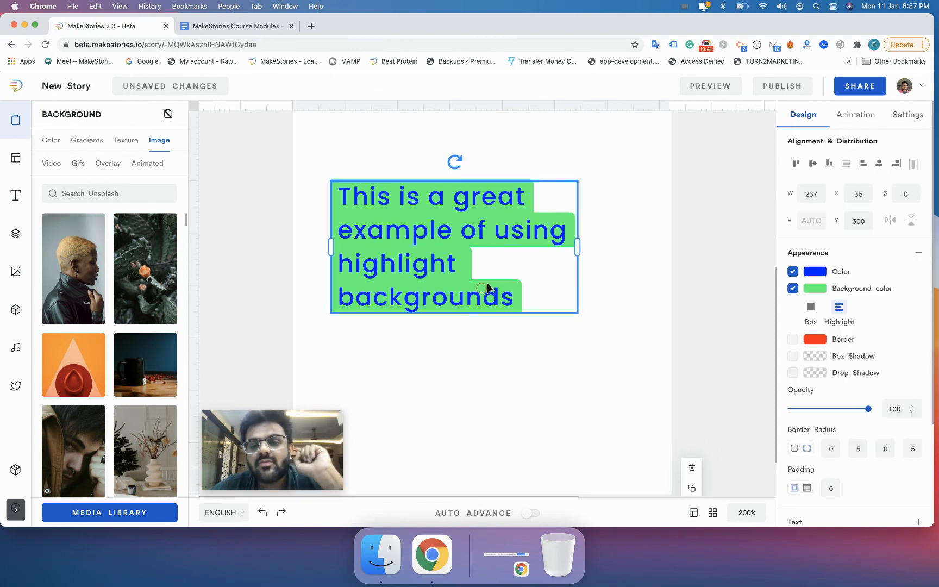
pyautogui.click(795, 449)
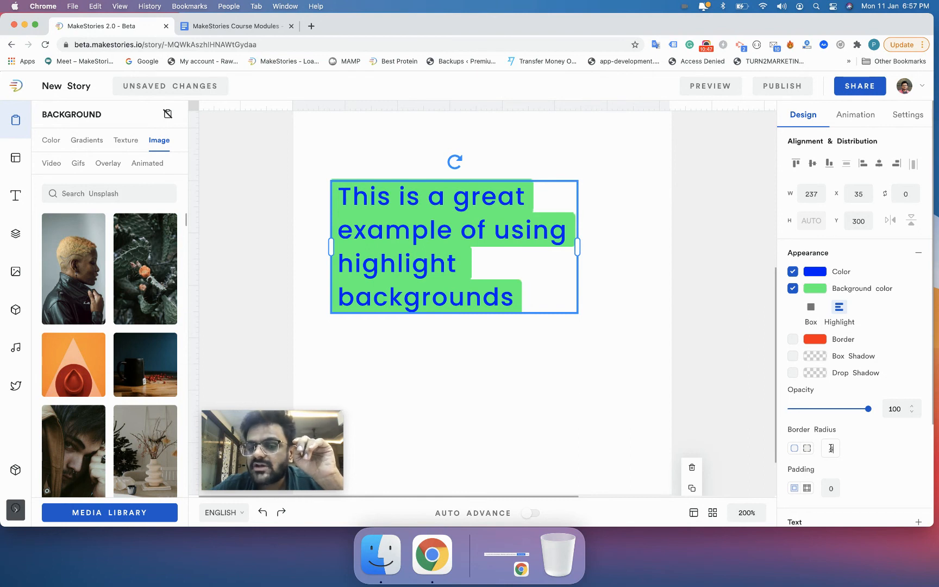
pyautogui.write('5')
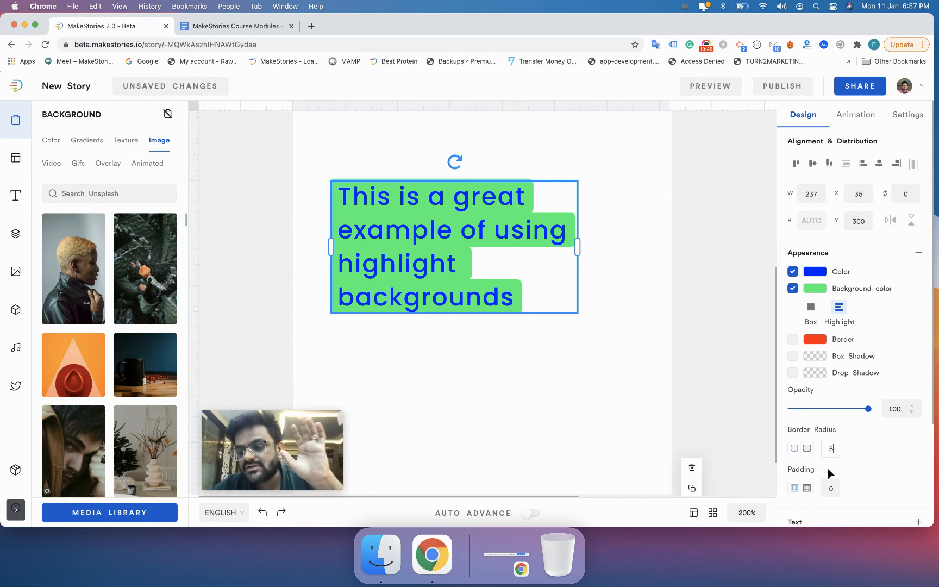
# Step: Increase the text element's padding to 3
pyautogui.scroll(-3, 813, 470)
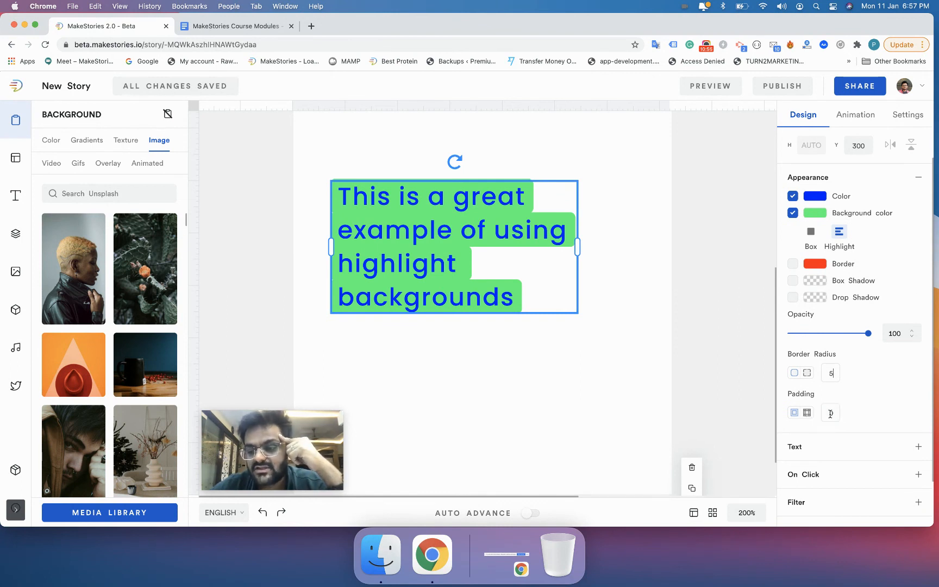
pyautogui.press('Up')
pyautogui.press('Up')
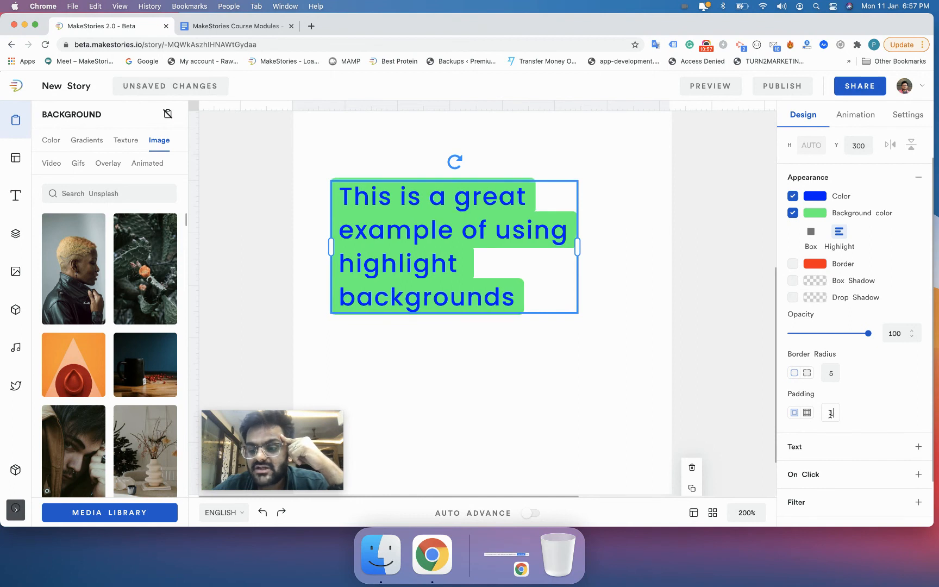
pyautogui.press('Up')
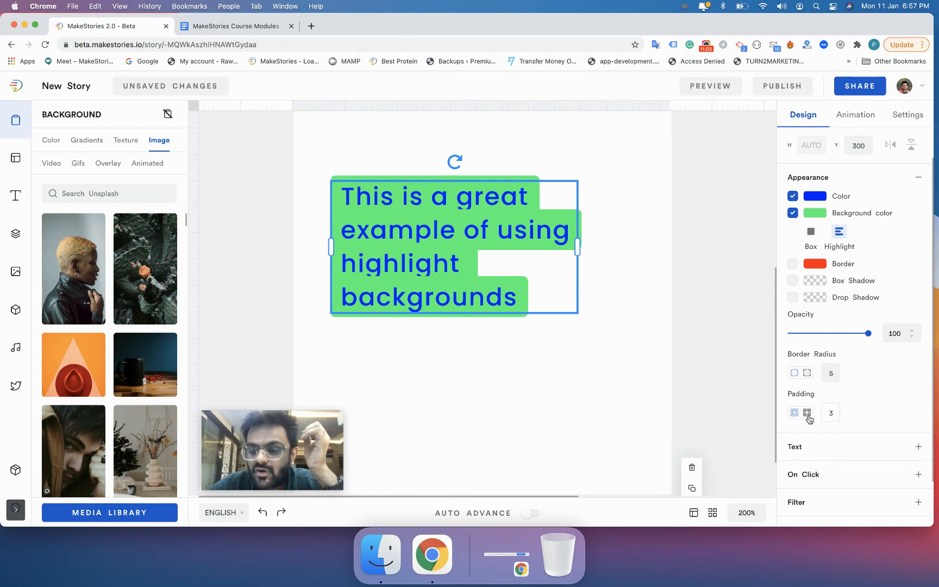
# Step: Switch to per-side padding and set the first and third sides to 0, keeping the others at 3
pyautogui.click(808, 414)
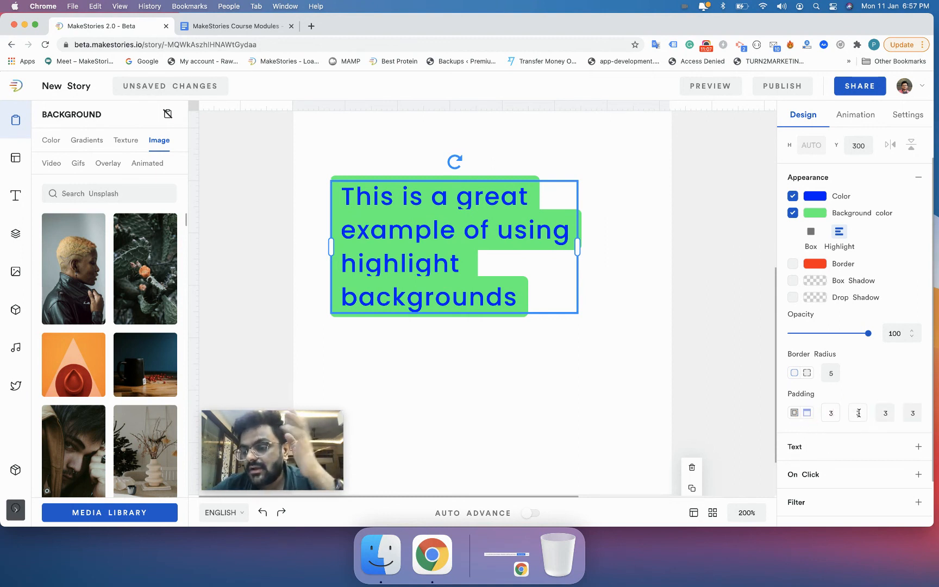
pyautogui.click(887, 412)
pyautogui.click(914, 413)
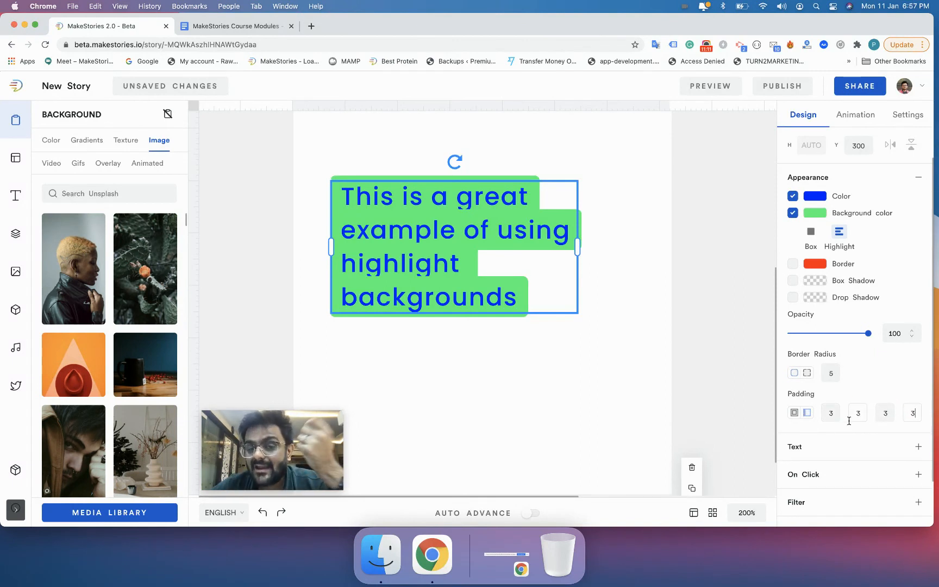
pyautogui.click(828, 411)
pyautogui.press('Down')
pyautogui.press('Down')
pyautogui.press('Down')
pyautogui.click(884, 412)
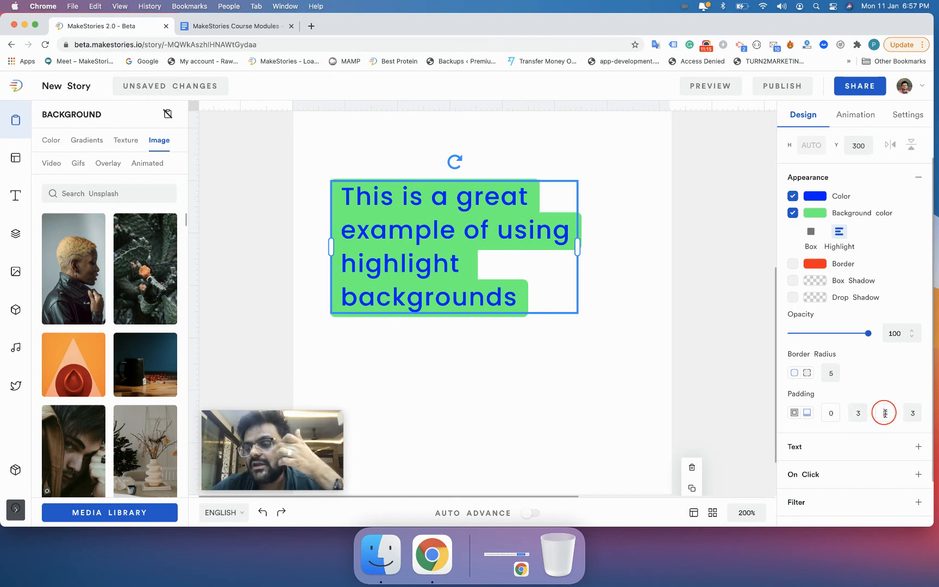
pyautogui.press('Down')
pyautogui.press('Down')
pyautogui.press('Down')
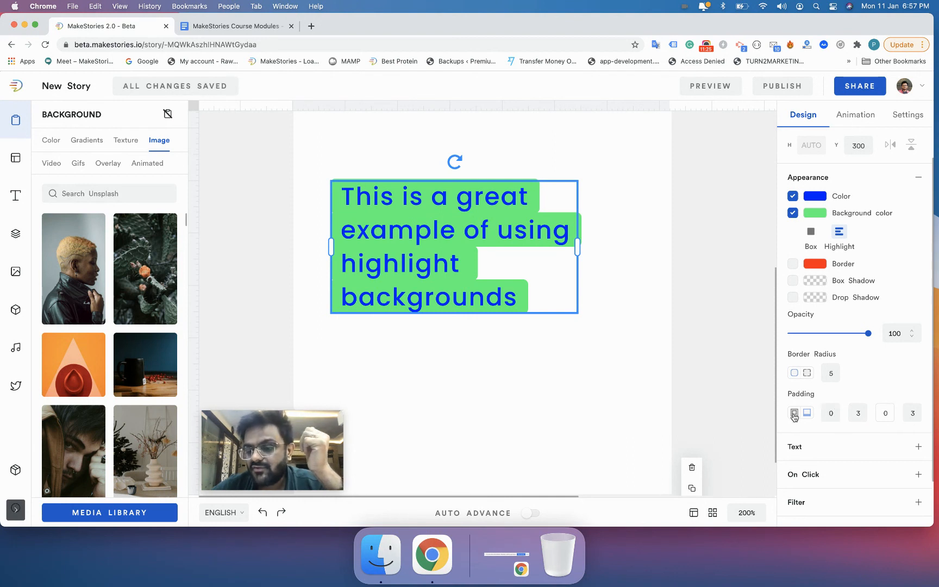
# Step: Return padding to a single uniform value of 5 and deselect the element to preview it
pyautogui.click(810, 415)
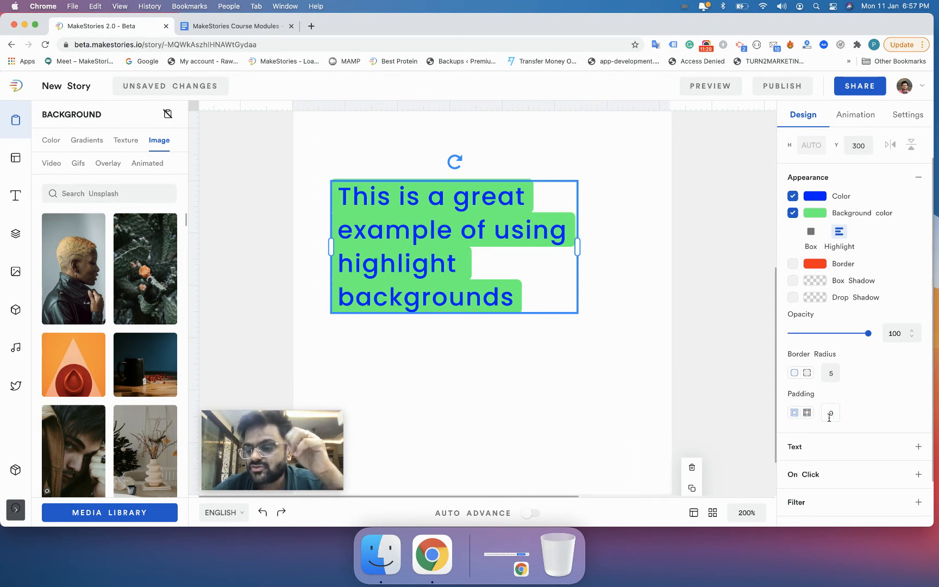
pyautogui.press('Up')
pyautogui.press('Up')
pyautogui.press('Up')
pyautogui.press('Up')
pyautogui.press('Up')
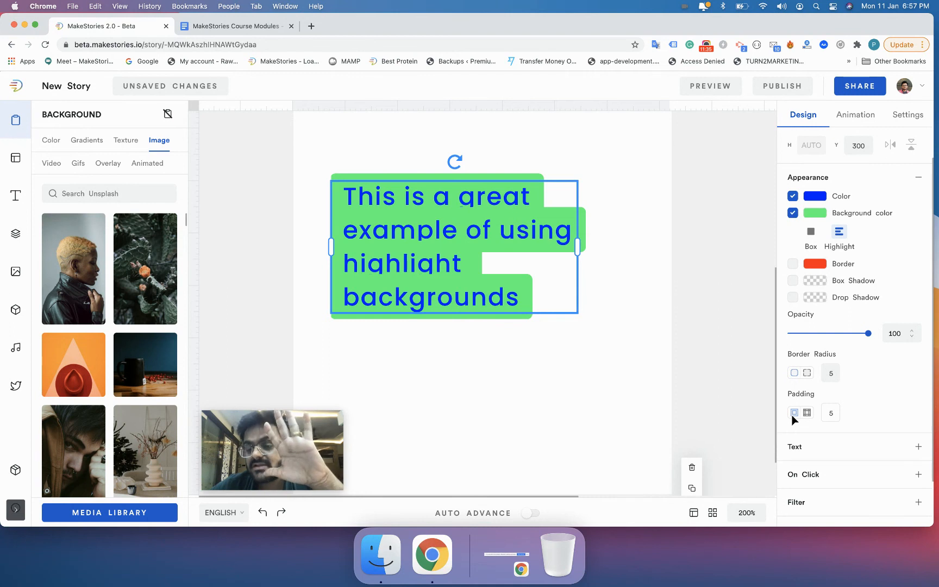
pyautogui.click(719, 377)
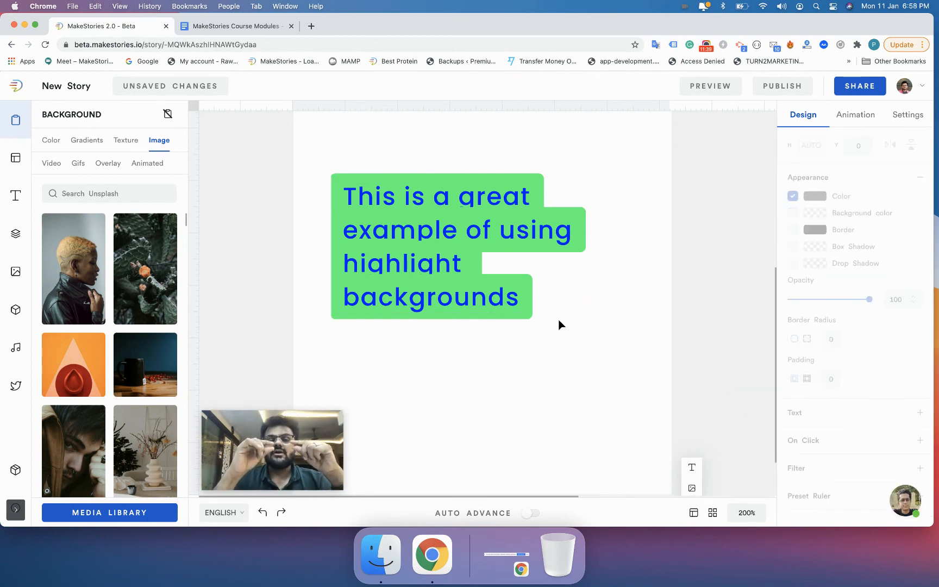
# Step: Increase the text's line height to 2.1 and deselect the element to preview the spacing
pyautogui.click(485, 225)
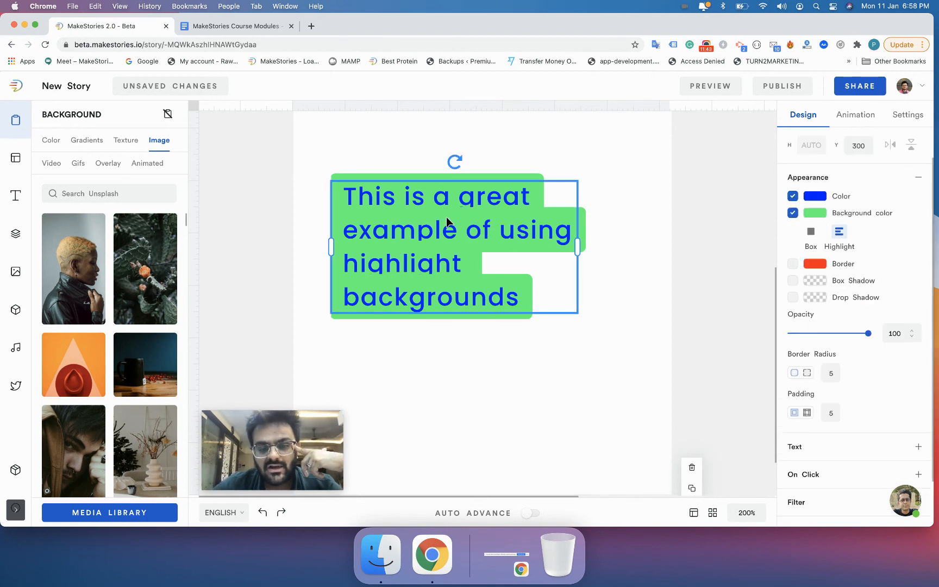
pyautogui.scroll(-2, 829, 395)
pyautogui.click(812, 389)
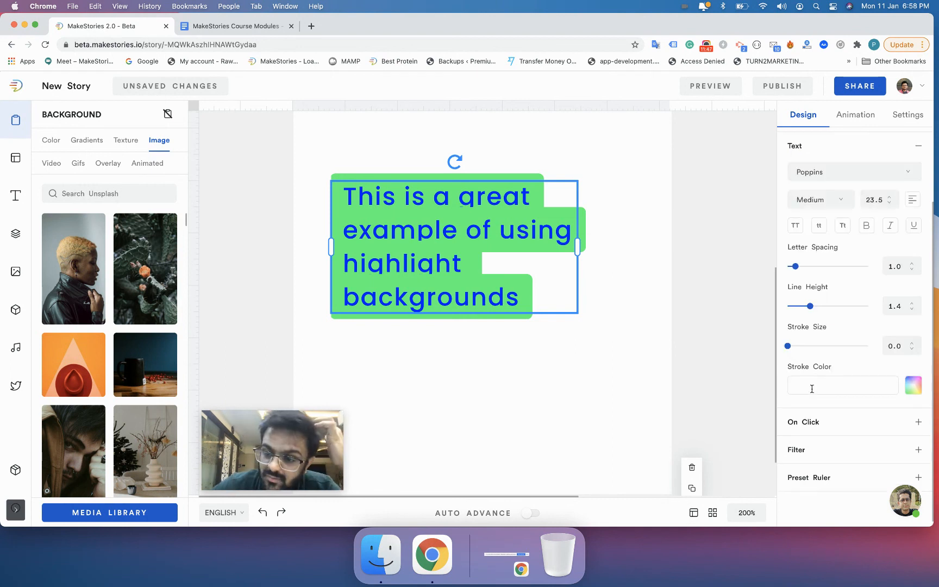
pyautogui.click(900, 308)
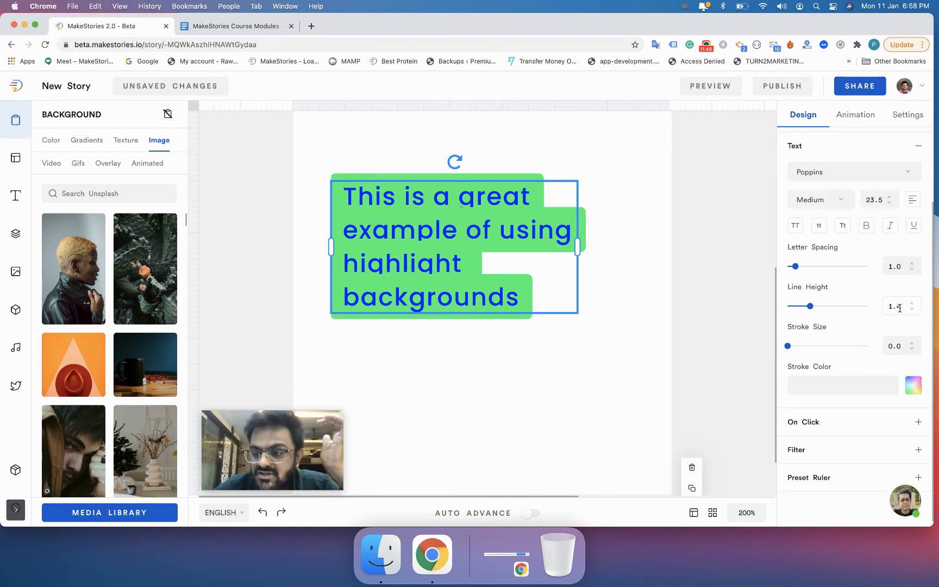
pyautogui.press('Up')
pyautogui.press('Up')
pyautogui.press('Up')
pyautogui.press('Up')
pyautogui.press('Up')
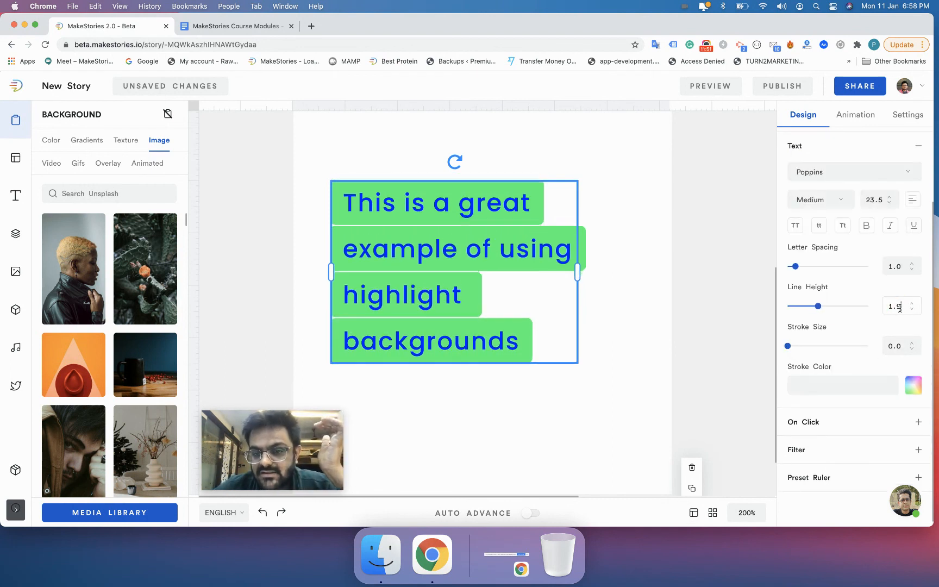
pyautogui.press('Up')
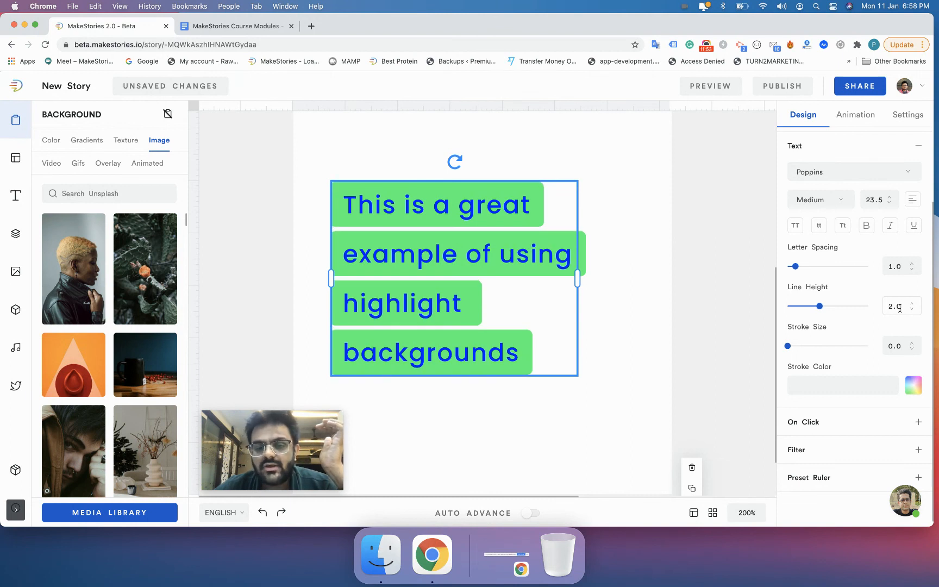
pyautogui.click(683, 290)
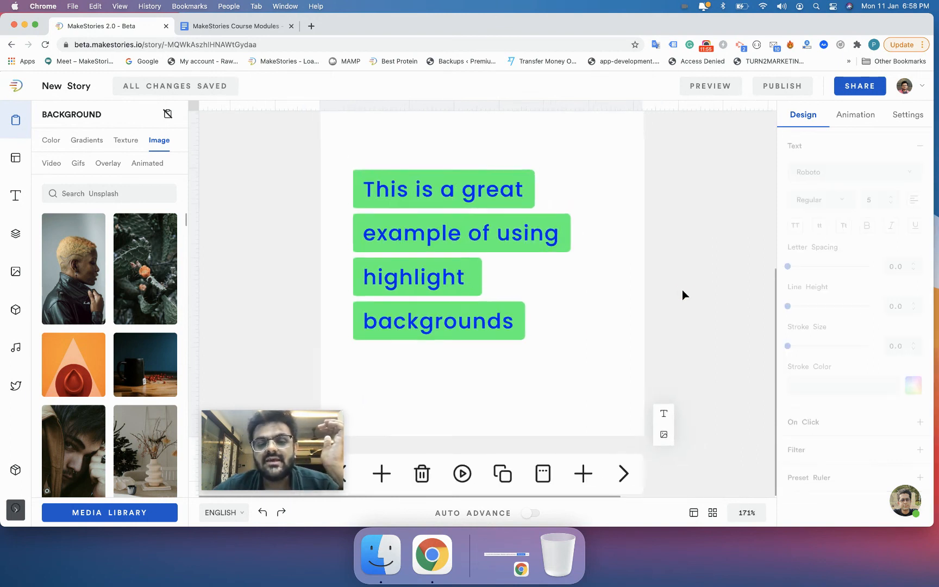
# Step: Widen the text box slightly and deselect it
pyautogui.moveTo(462, 314); pyautogui.dragTo(467, 335)
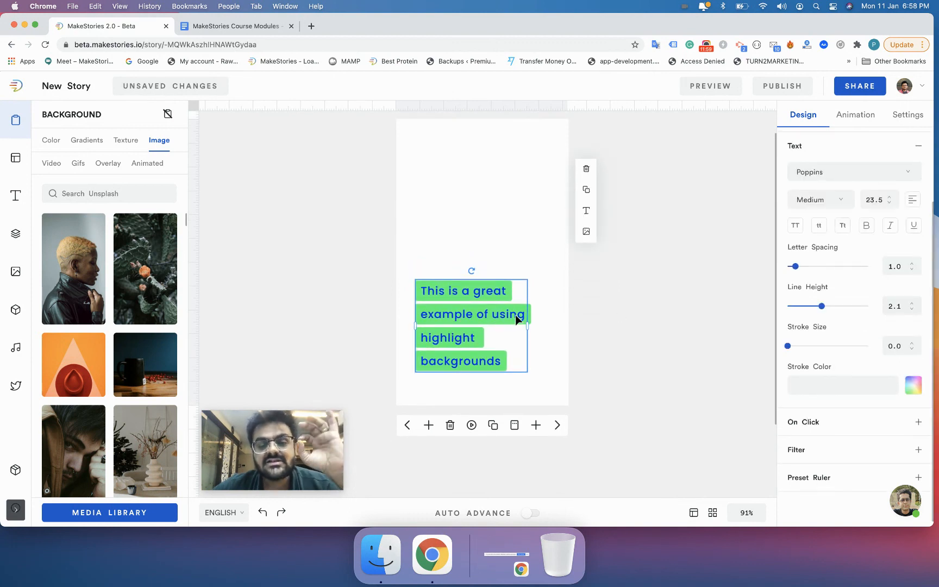
pyautogui.moveTo(528, 326); pyautogui.dragTo(536, 327)
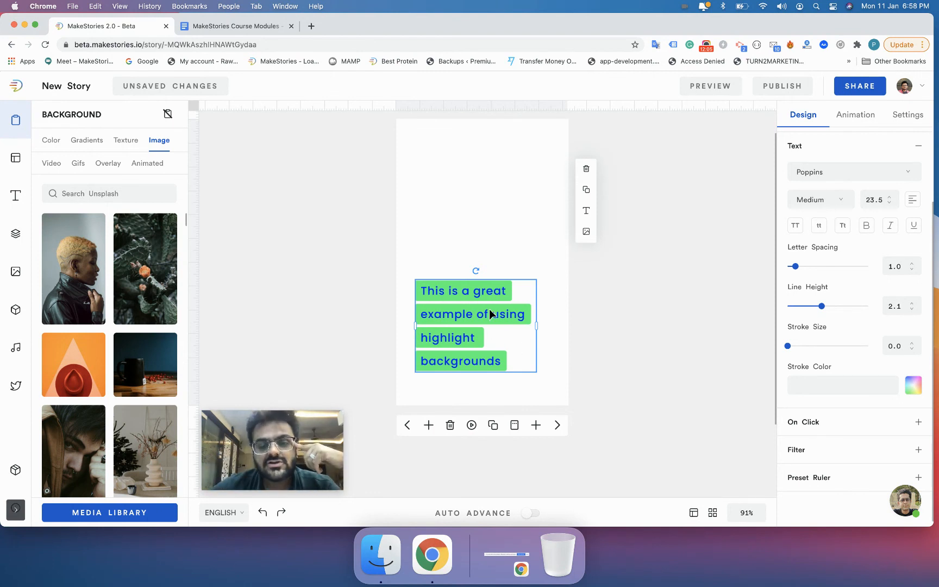
pyautogui.click(605, 353)
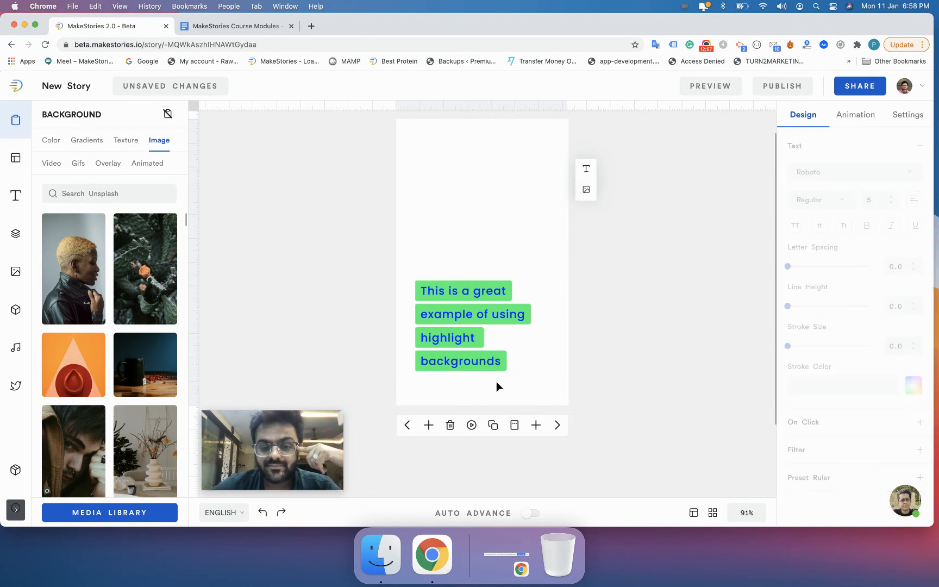
# Step: Select the text element again on the slide
pyautogui.scroll(3, 497, 382)
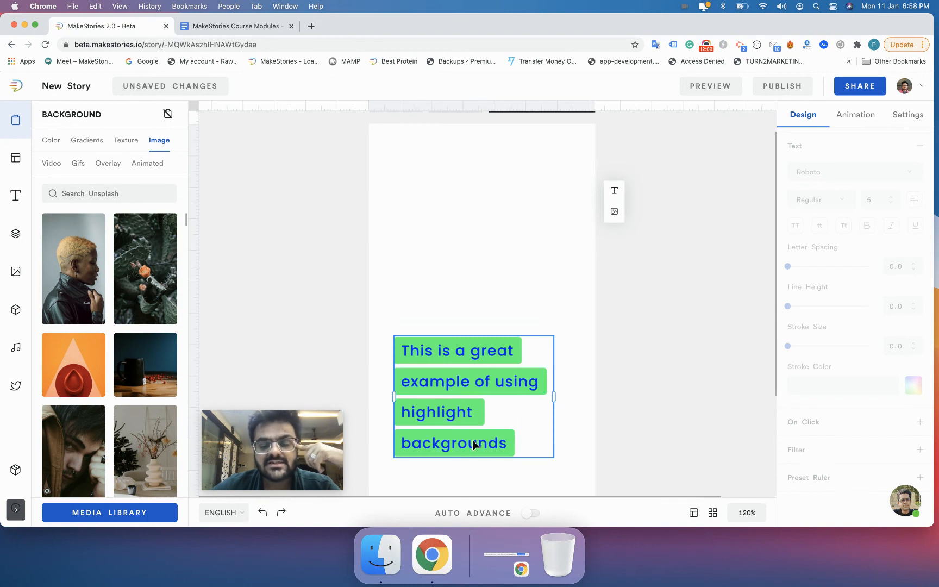
pyautogui.click(473, 440)
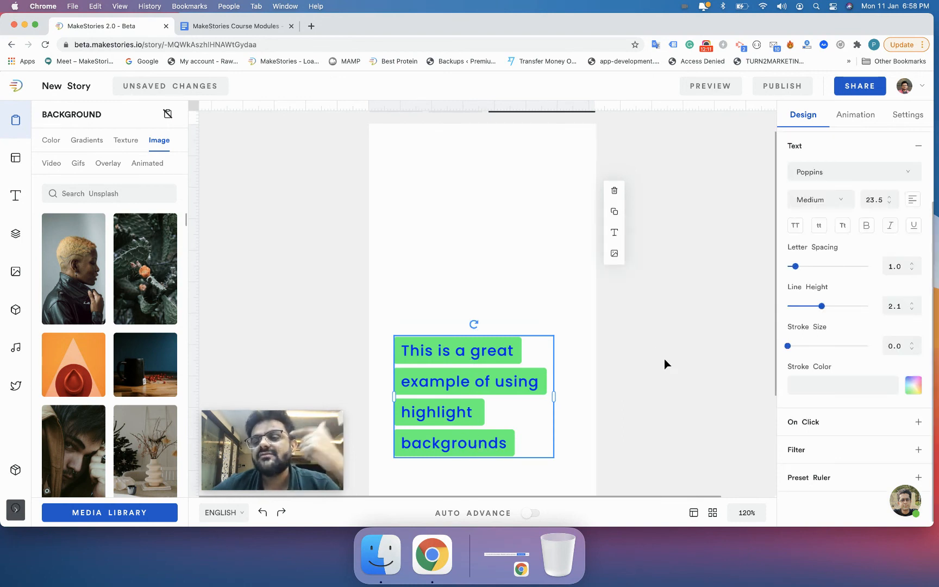